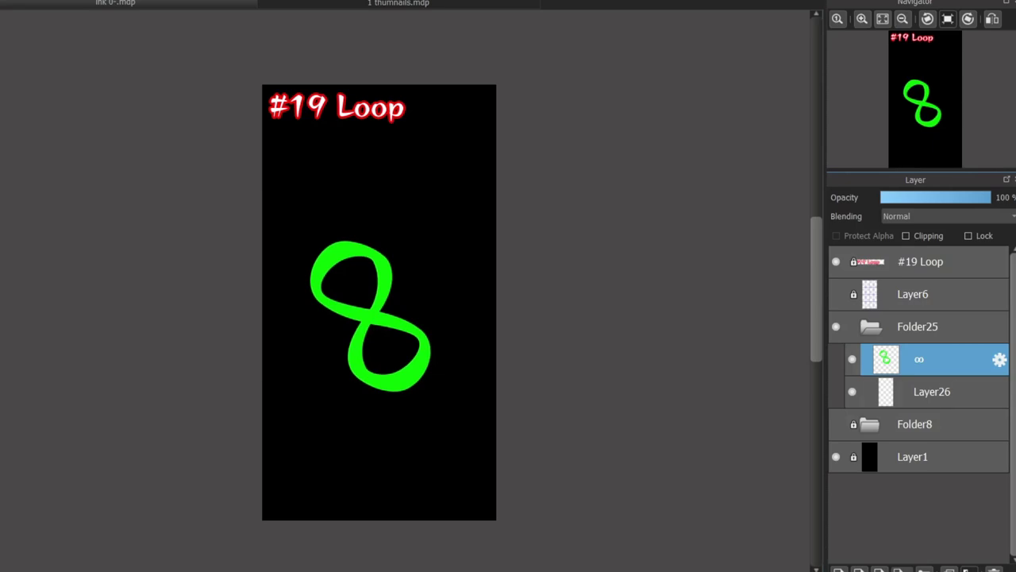
- Replace the ∞ layer with a pasted copy of the green figure eight, enlarged to fill more of the canvas
{"action": "key", "text": "ctrl+v"}
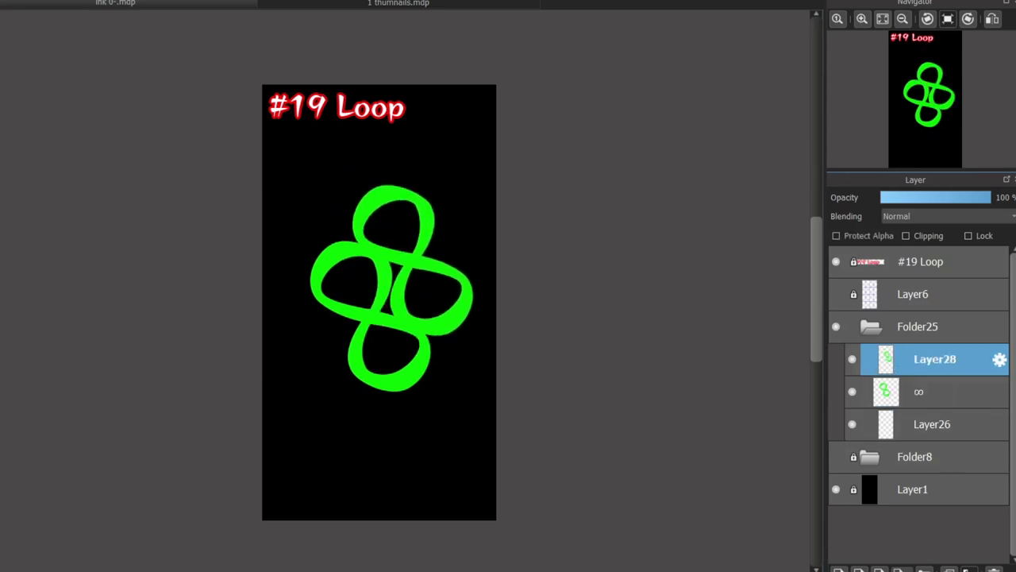
{"action": "key", "text": "ctrl+t"}
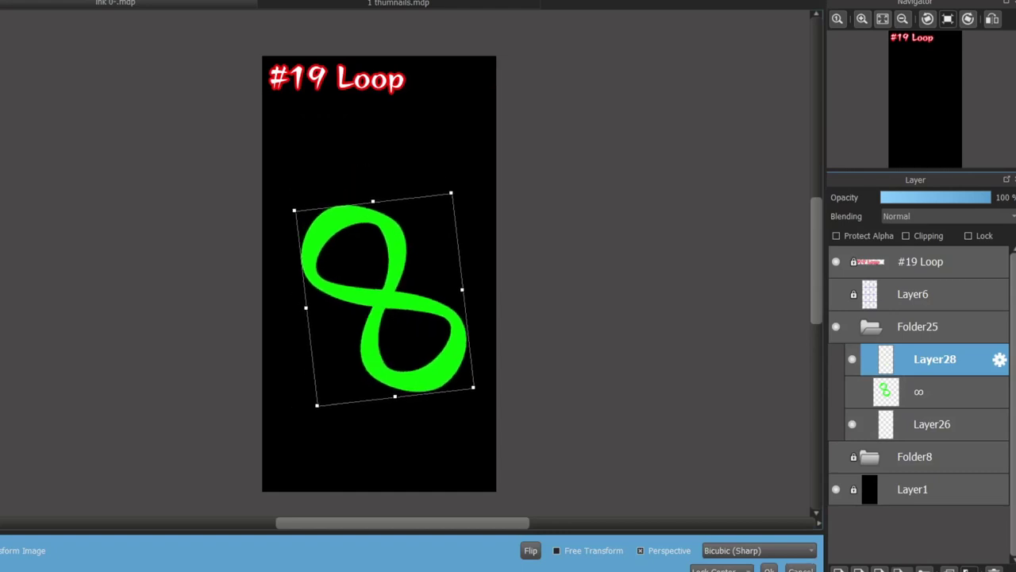
{"action": "key", "text": "Return"}
{"action": "left_click", "coordinate": [919, 391]}
{"action": "left_click", "coordinate": [994, 569]}
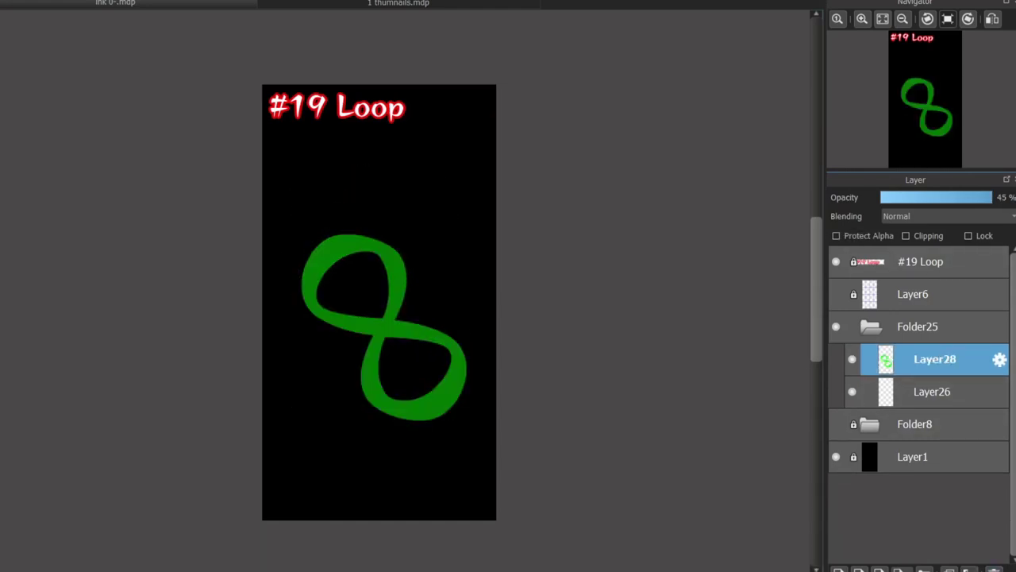
- Move Layer26 above the figure-eight layer and merge it down into Layer28
{"action": "left_click", "coordinate": [935, 391]}
{"action": "left_click_drag", "start_coordinate": [934, 392], "coordinate": [935, 359]}
{"action": "scroll", "coordinate": [373, 302], "scroll_direction": "up", "scroll_amount": 5}
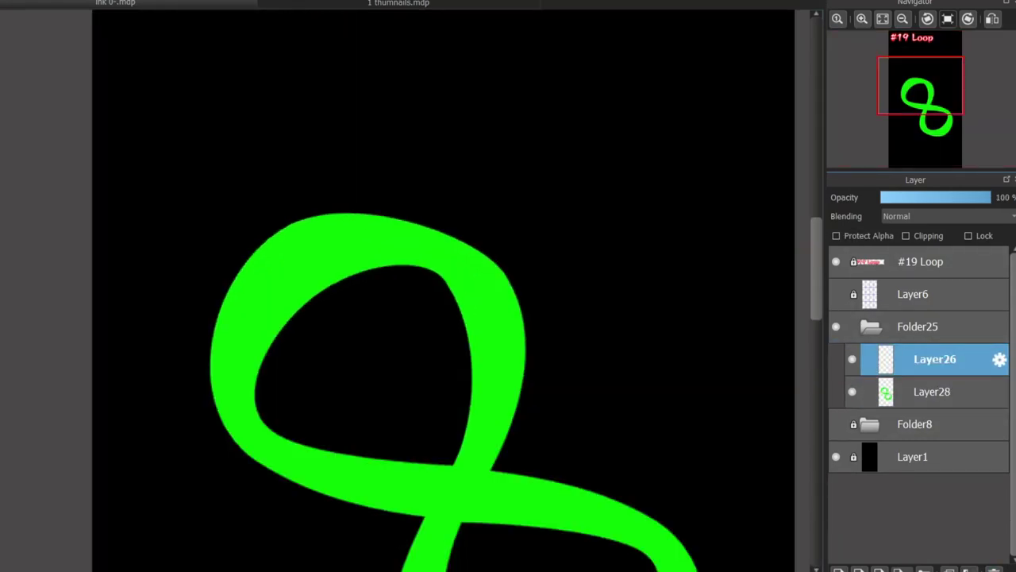
{"action": "key", "text": "ctrl+e"}
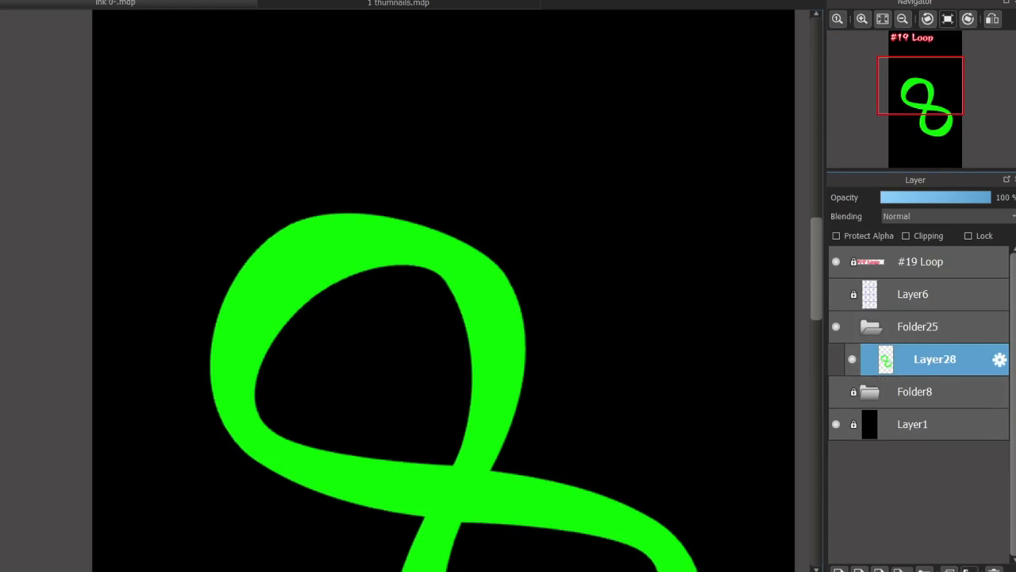
- Sketch an open-jawed snake head in blue strokes at the top of the upper green loop
{"action": "left_click_drag", "start_coordinate": [385, 171], "coordinate": [492, 179]}
{"action": "key", "text": "ctrl+z"}
{"action": "mouse_move", "coordinate": [336, 209]}
{"action": "left_mouse_down"}
{"action": "mouse_move", "coordinate": [378, 228]}
{"action": "mouse_move", "coordinate": [360, 228]}
{"action": "mouse_move", "coordinate": [376, 221]}
{"action": "mouse_move", "coordinate": [360, 273]}
{"action": "mouse_move", "coordinate": [387, 263]}
{"action": "mouse_move", "coordinate": [343, 285]}
{"action": "mouse_move", "coordinate": [361, 276]}
{"action": "mouse_move", "coordinate": [358, 291]}
{"action": "mouse_move", "coordinate": [439, 272]}
{"action": "mouse_move", "coordinate": [369, 267]}
{"action": "mouse_move", "coordinate": [425, 260]}
{"action": "mouse_move", "coordinate": [409, 265]}
{"action": "mouse_move", "coordinate": [380, 237]}
{"action": "mouse_move", "coordinate": [423, 254]}
{"action": "left_mouse_up"}
{"action": "key", "text": "ctrl+z"}
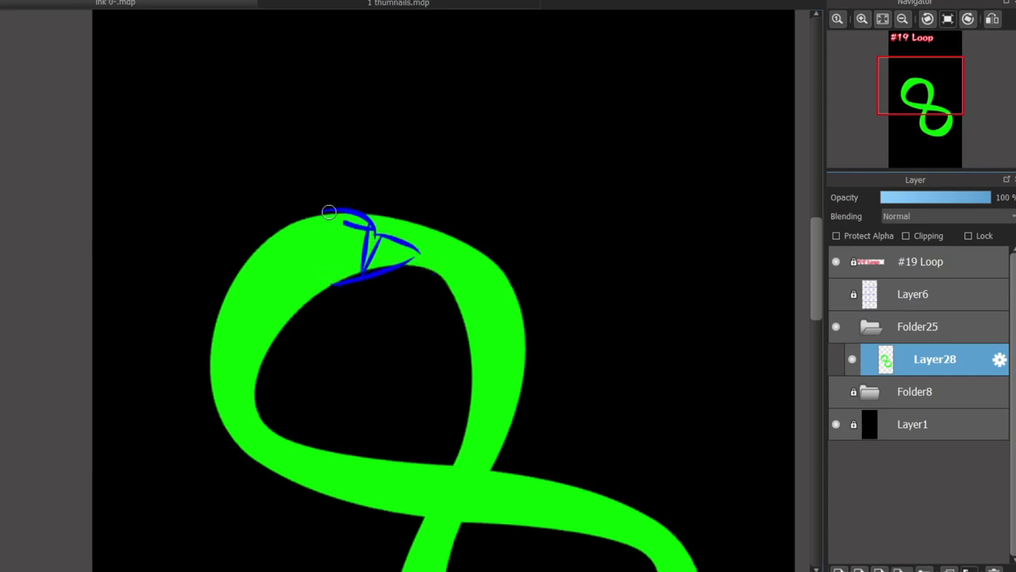
{"action": "left_click_drag", "start_coordinate": [406, 288], "coordinate": [429, 277]}
{"action": "left_click_drag", "start_coordinate": [325, 208], "coordinate": [430, 188]}
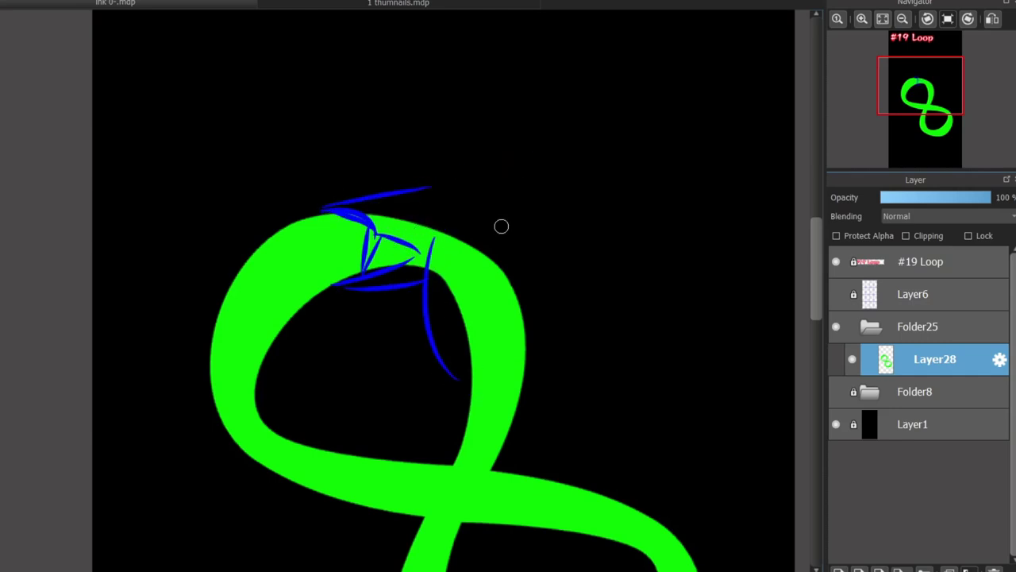
- Draw the curved outer edge of the cobra hood right of the neck and join it to the head's top line
{"action": "left_click_drag", "start_coordinate": [476, 181], "coordinate": [599, 317]}
{"action": "key", "text": "ctrl+z"}
{"action": "left_click_drag", "start_coordinate": [481, 202], "coordinate": [500, 435]}
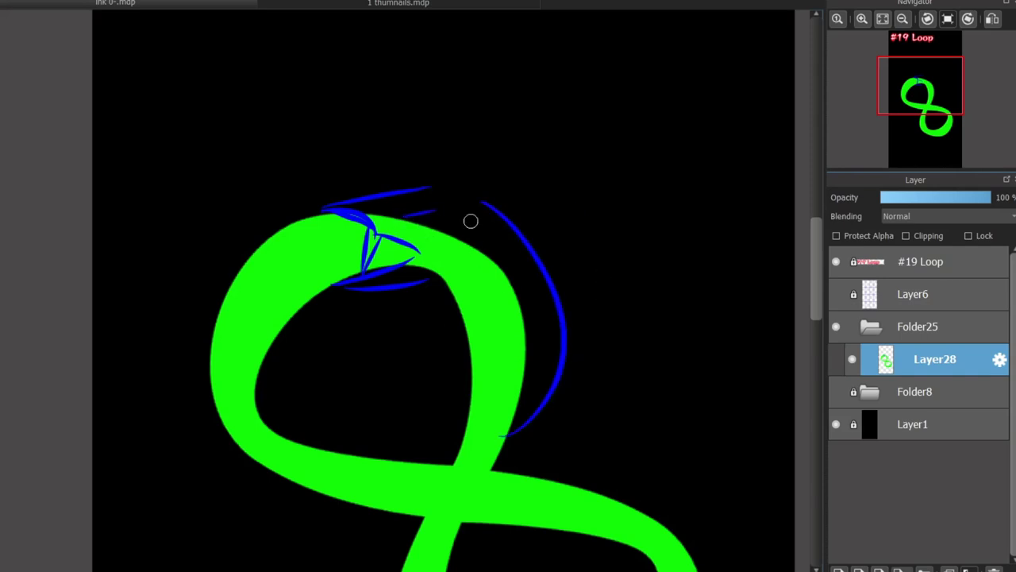
{"action": "mouse_move", "coordinate": [442, 190]}
{"action": "left_mouse_down"}
{"action": "mouse_move", "coordinate": [410, 232]}
{"action": "mouse_move", "coordinate": [382, 210]}
{"action": "left_mouse_up"}
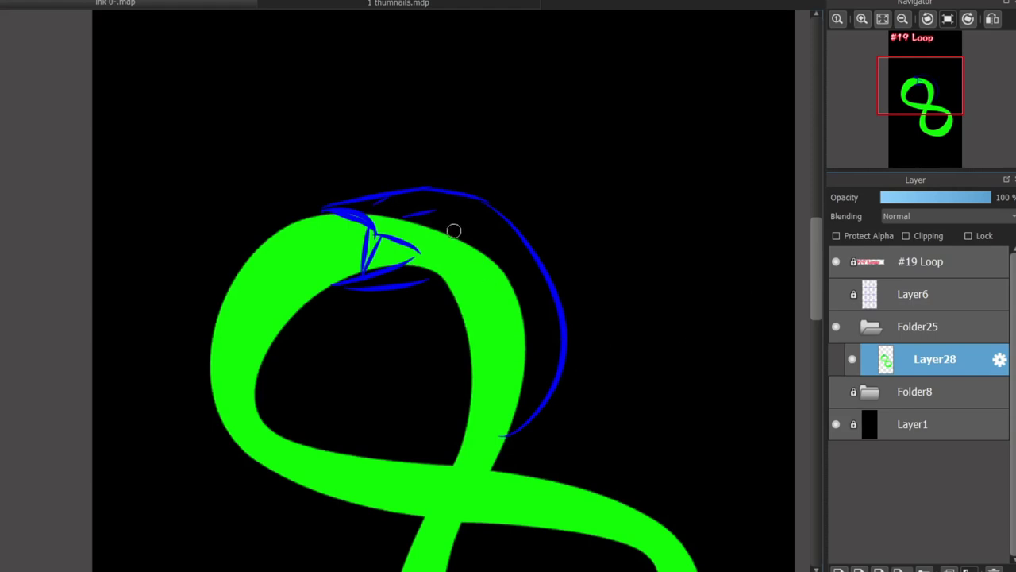
{"action": "key", "text": "ctrl+z"}
- Draw the inner edge of the right hood and short blue ribs across it
{"action": "mouse_move", "coordinate": [453, 231]}
{"action": "left_mouse_down"}
{"action": "mouse_move", "coordinate": [501, 429]}
{"action": "mouse_move", "coordinate": [460, 224]}
{"action": "left_mouse_up"}
{"action": "left_click_drag", "start_coordinate": [491, 259], "coordinate": [524, 251]}
{"action": "left_click_drag", "start_coordinate": [505, 295], "coordinate": [545, 293]}
{"action": "left_click_drag", "start_coordinate": [515, 340], "coordinate": [557, 344]}
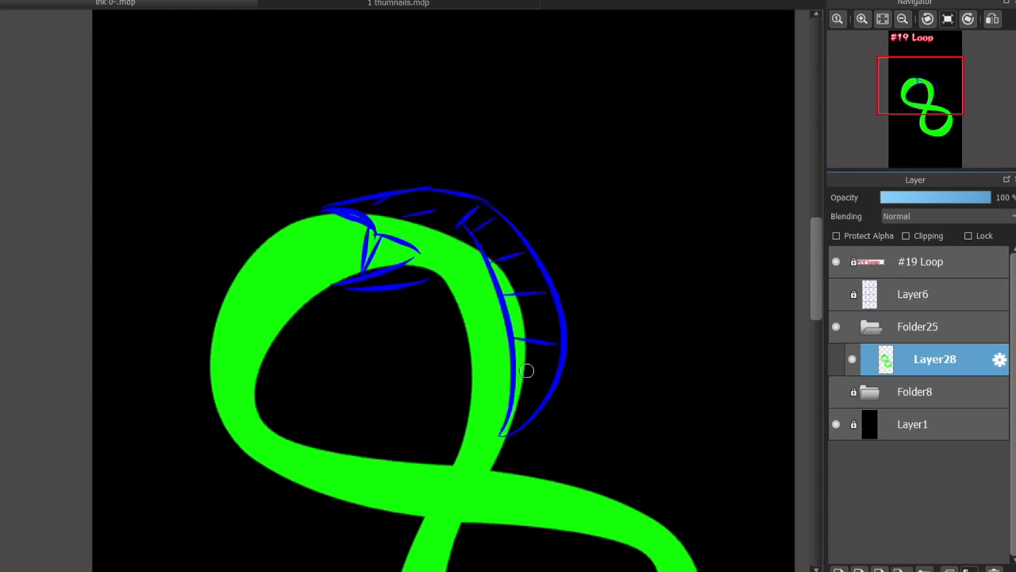
- Outline both edges of the snake's body in blue where it passes over the crossing of the figure eight
{"action": "scroll", "coordinate": [470, 199], "scroll_direction": "down", "scroll_amount": 5}
{"action": "left_click_drag", "start_coordinate": [502, 147], "coordinate": [435, 320]}
{"action": "key", "text": "ctrl+z"}
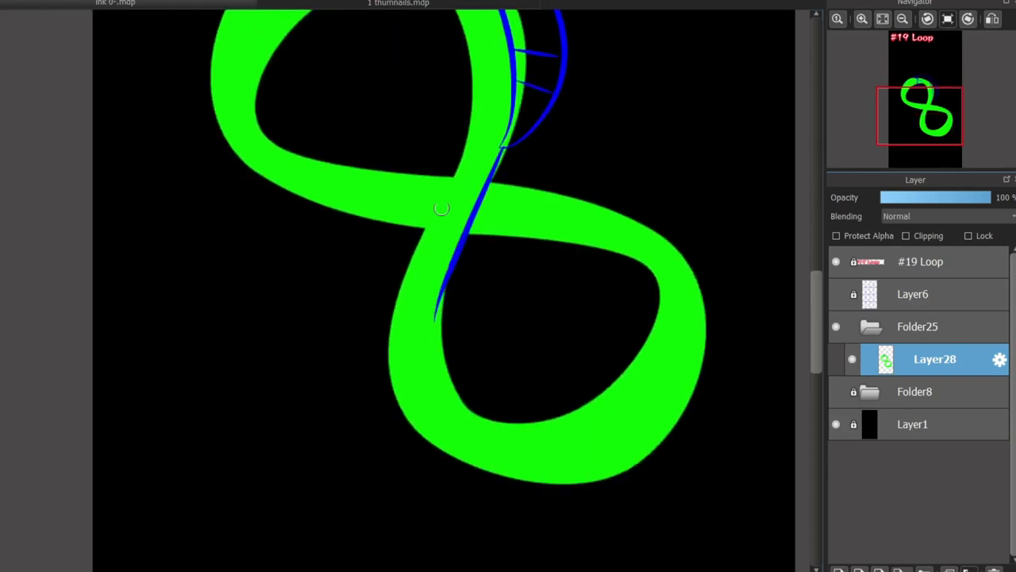
{"action": "left_click_drag", "start_coordinate": [463, 145], "coordinate": [396, 323]}
- Draw the left side of the cobra hood inside the upper loop, with short blue ribs
{"action": "left_click_drag", "start_coordinate": [483, 473], "coordinate": [420, 470]}
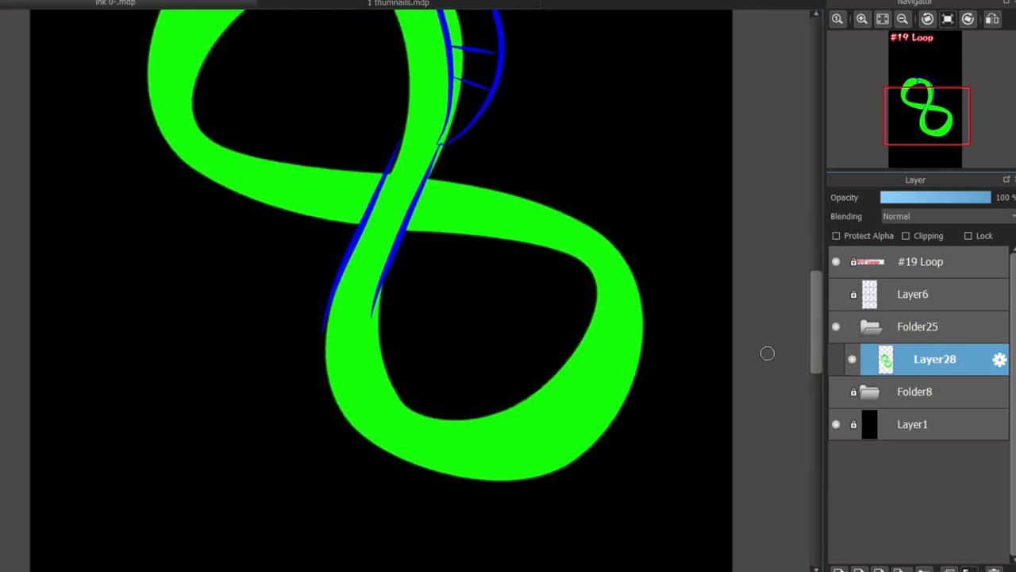
{"action": "scroll", "coordinate": [761, 317], "scroll_direction": "up", "scroll_amount": 10}
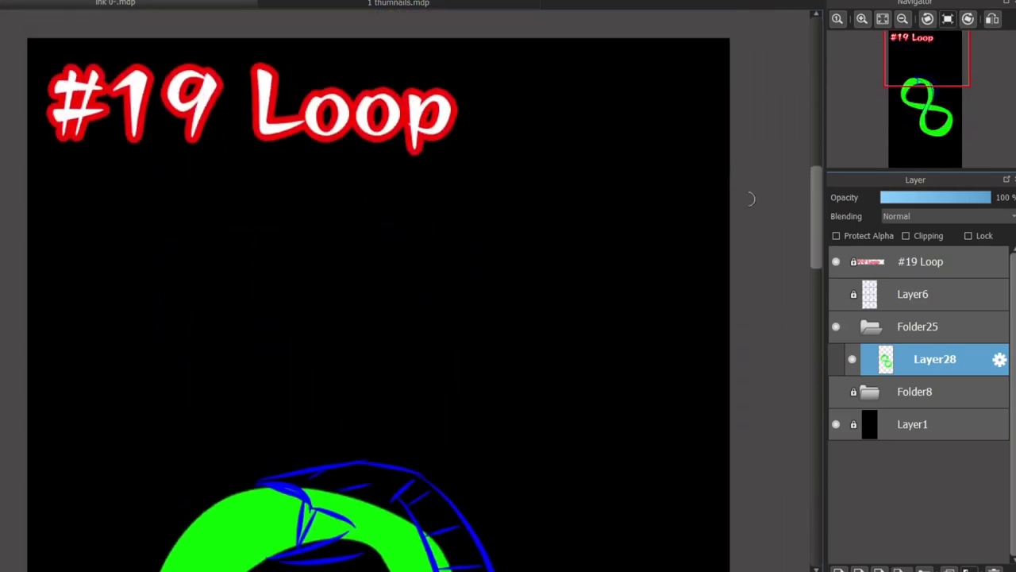
{"action": "mouse_move", "coordinate": [482, 79]}
{"action": "left_mouse_down"}
{"action": "mouse_move", "coordinate": [533, 109]}
{"action": "mouse_move", "coordinate": [522, 90]}
{"action": "mouse_move", "coordinate": [520, 127]}
{"action": "left_mouse_up"}
{"action": "key", "text": "ctrl+z"}
{"action": "scroll", "coordinate": [805, 214], "scroll_direction": "down", "scroll_amount": 5}
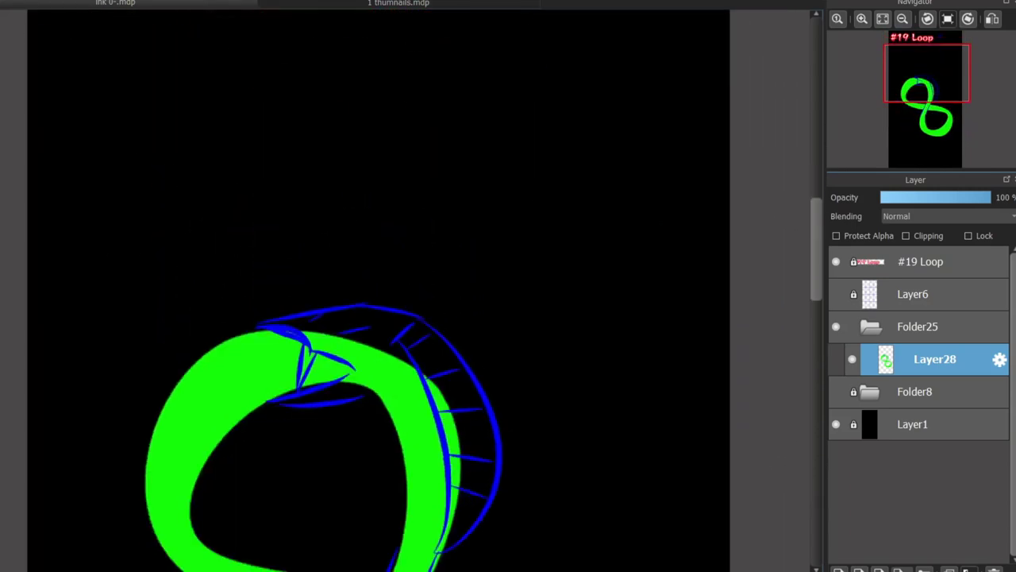
{"action": "scroll", "coordinate": [378, 301], "scroll_direction": "down", "scroll_amount": 8}
{"action": "left_click_drag", "start_coordinate": [395, 282], "coordinate": [354, 157]}
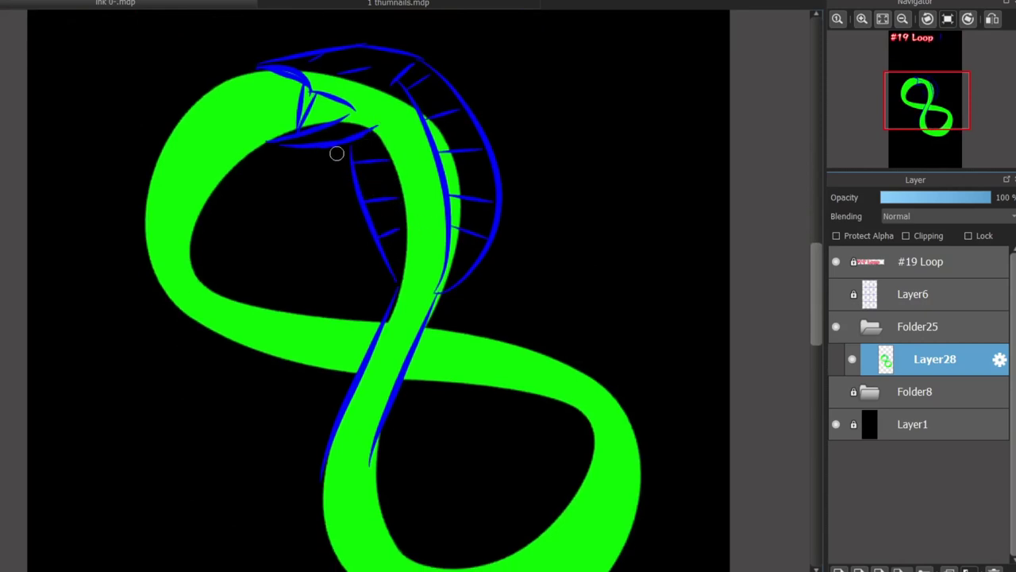
{"action": "scroll", "coordinate": [337, 153], "scroll_direction": "up", "scroll_amount": 1}
{"action": "scroll", "coordinate": [556, 254], "scroll_direction": "down", "scroll_amount": 3}
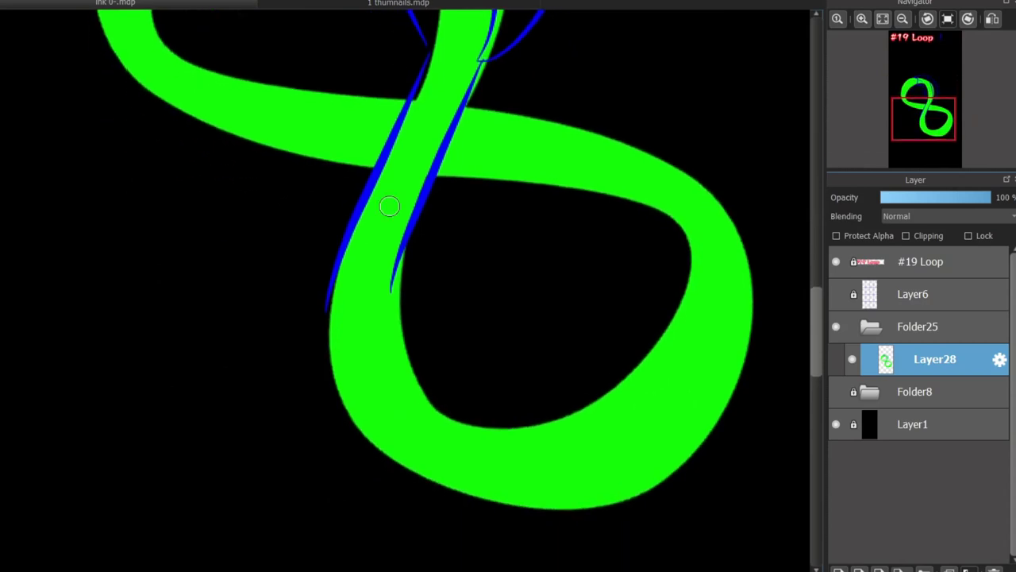
{"action": "scroll", "coordinate": [390, 206], "scroll_direction": "down", "scroll_amount": 4}
{"action": "mouse_move", "coordinate": [308, 144]}
{"action": "left_mouse_down"}
{"action": "mouse_move", "coordinate": [456, 463]}
{"action": "mouse_move", "coordinate": [488, 459]}
{"action": "left_mouse_up"}
{"action": "key", "text": "ctrl+z"}
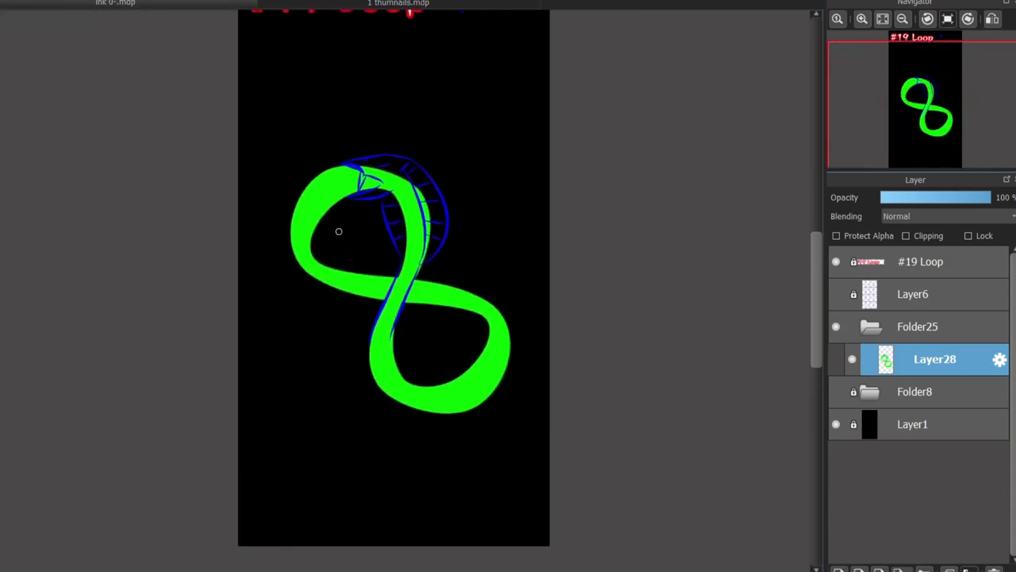
- Add a new layer beneath the snake sketch and place a large solid orange circle behind the snake
{"action": "left_click", "coordinate": [838, 569]}
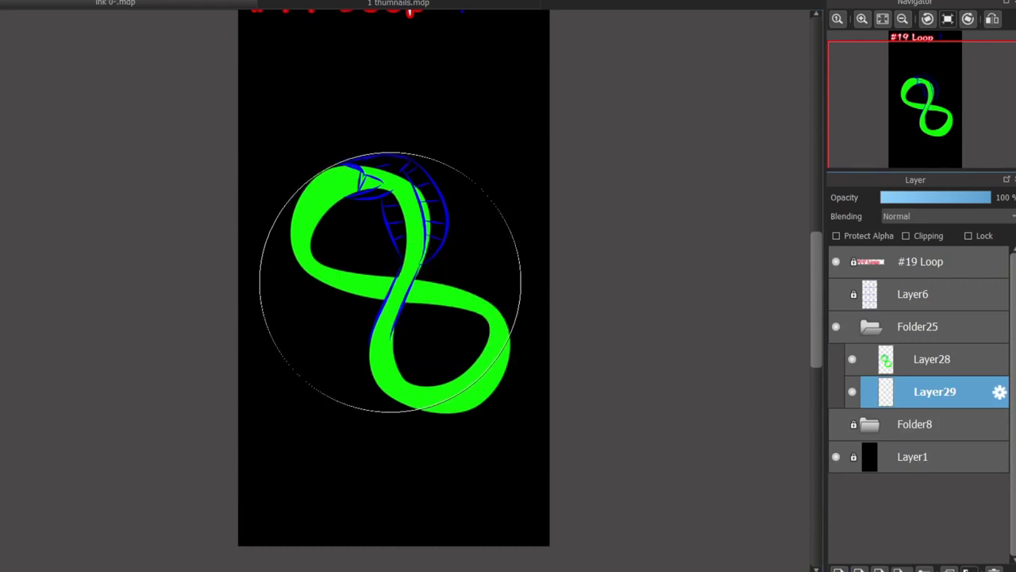
{"action": "left_click", "coordinate": [390, 282]}
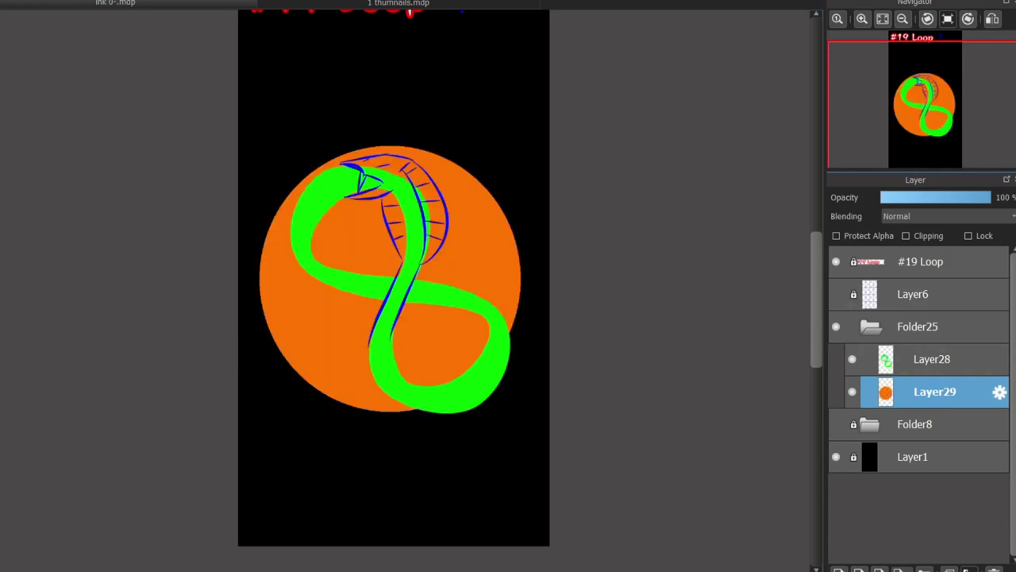
- Sketch a curved blue outline arrow pointing left above the orange circle
{"action": "scroll", "coordinate": [373, 187], "scroll_direction": "up", "scroll_amount": 2}
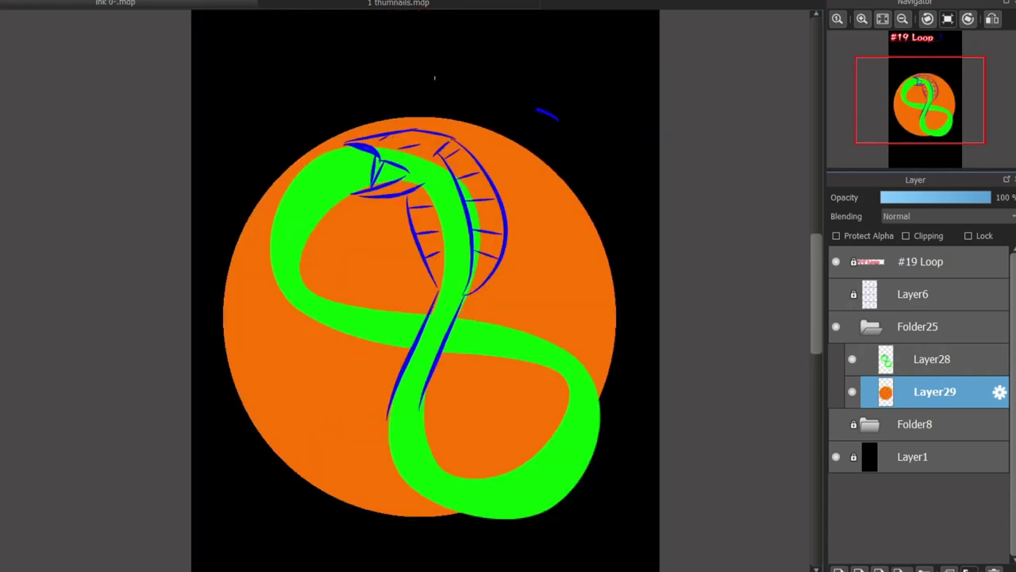
{"action": "mouse_move", "coordinate": [434, 78]}
{"action": "left_mouse_down"}
{"action": "mouse_move", "coordinate": [300, 128]}
{"action": "mouse_move", "coordinate": [290, 100]}
{"action": "mouse_move", "coordinate": [499, 75]}
{"action": "mouse_move", "coordinate": [542, 100]}
{"action": "left_mouse_up"}
{"action": "key", "text": "ctrl+z"}
{"action": "left_click_drag", "start_coordinate": [342, 123], "coordinate": [230, 129]}
{"action": "key", "text": "ctrl+z"}
- Select the area around the curved arrow and paste a copy of it onto a new layer
{"action": "mouse_move", "coordinate": [307, 38]}
{"action": "left_mouse_down"}
{"action": "mouse_move", "coordinate": [286, 70]}
{"action": "mouse_move", "coordinate": [466, 57]}
{"action": "mouse_move", "coordinate": [534, 95]}
{"action": "mouse_move", "coordinate": [328, 119]}
{"action": "mouse_move", "coordinate": [239, 107]}
{"action": "mouse_move", "coordinate": [526, 190]}
{"action": "left_mouse_up"}
{"action": "scroll", "coordinate": [326, 212], "scroll_direction": "down", "scroll_amount": 2}
{"action": "scroll", "coordinate": [377, 246], "scroll_direction": "up", "scroll_amount": 2}
{"action": "key", "text": "ctrl+c"}
{"action": "key", "text": "ctrl+v"}
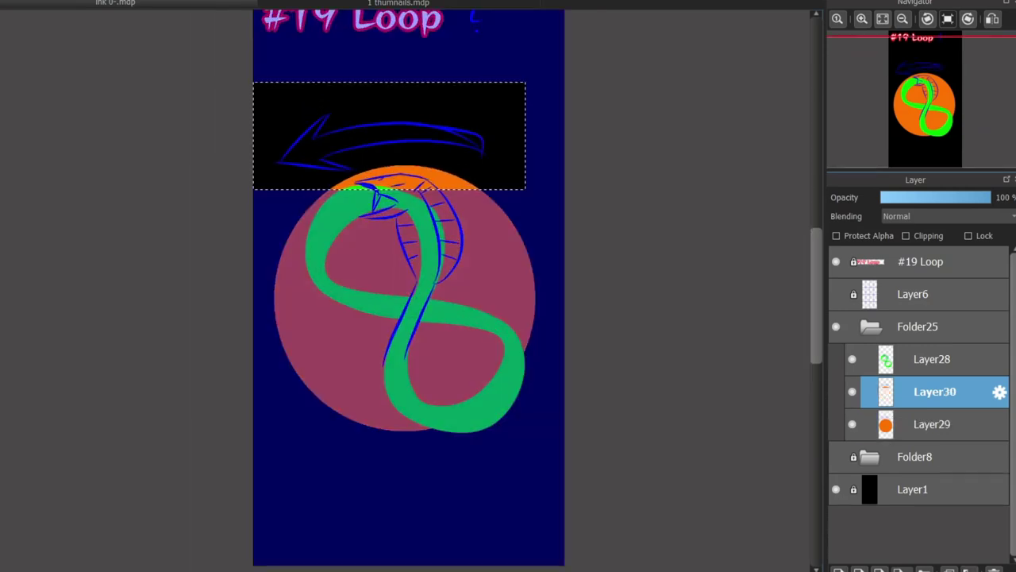
- Rotate the copied arrow 180 degrees, place it below the circle pointing right, and clear the selection
{"action": "key", "text": "ctrl+t"}
{"action": "left_click_drag", "start_coordinate": [389, 135], "coordinate": [416, 437]}
{"action": "left_click_drag", "start_coordinate": [556, 496], "coordinate": [276, 377]}
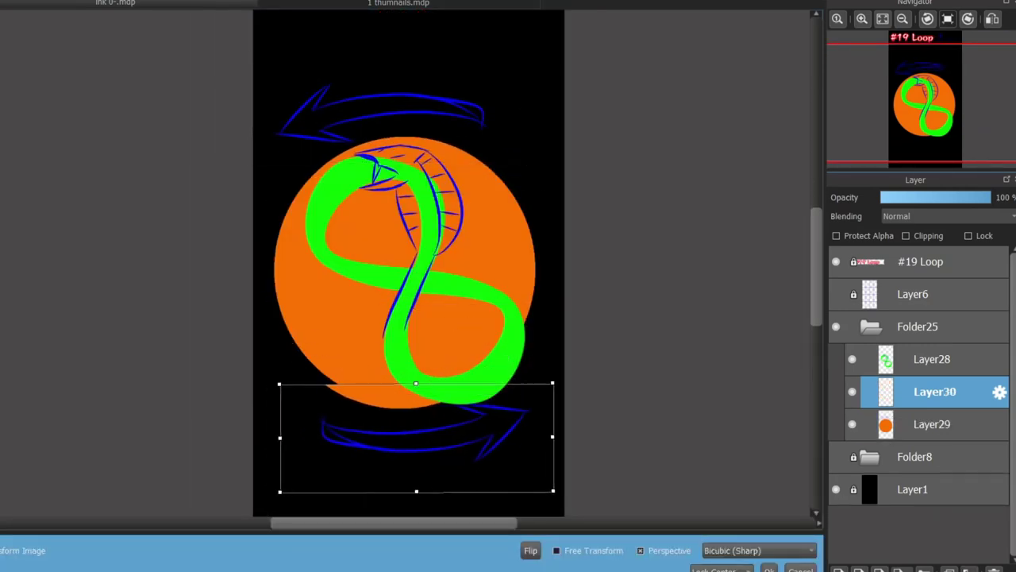
{"action": "key", "text": "Return"}
{"action": "key", "text": "ctrl+d"}
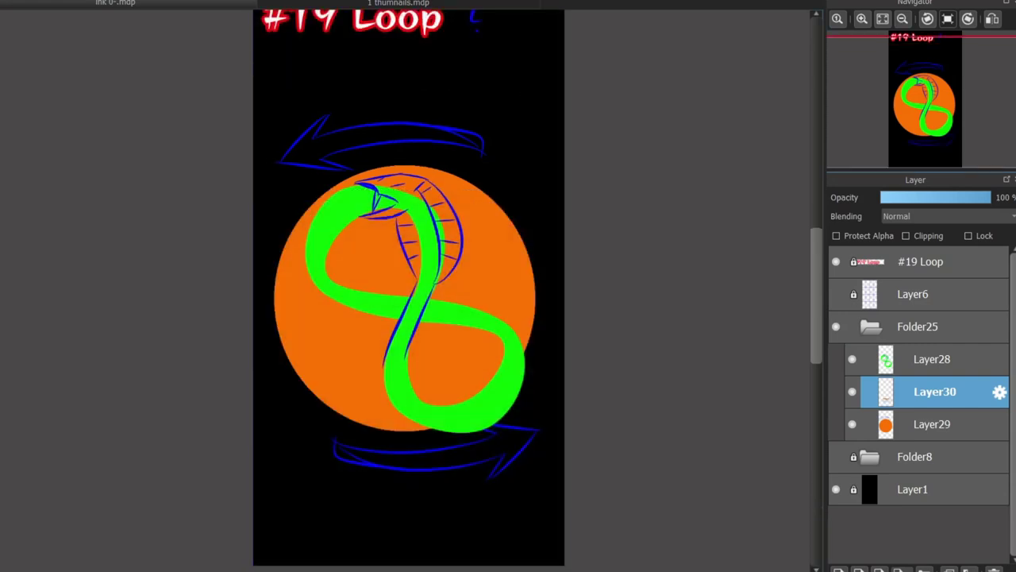
- Merge the snake, arrow and circle layers into one layer and lower its opacity to 35 %
{"action": "scroll", "coordinate": [409, 286], "scroll_direction": "up", "scroll_amount": 3}
{"action": "scroll", "coordinate": [409, 286], "scroll_direction": "down", "scroll_amount": 4}
{"action": "scroll", "coordinate": [409, 285], "scroll_direction": "up", "scroll_amount": 3}
{"action": "left_click", "coordinate": [932, 424]}
{"action": "left_click", "coordinate": [932, 359]}
{"action": "key", "text": "ctrl+e"}
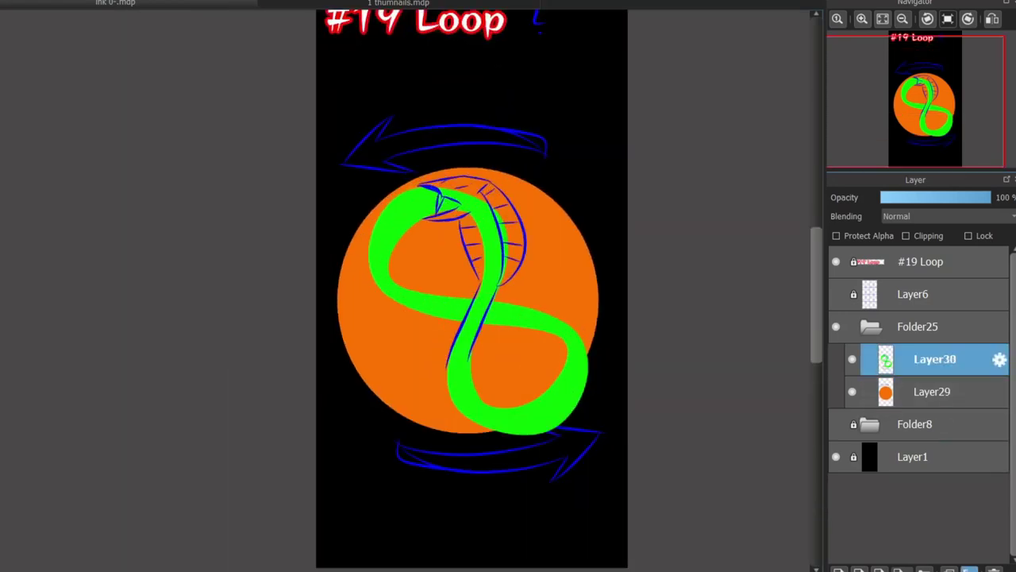
{"action": "key", "text": "ctrl+e"}
{"action": "left_click_drag", "start_coordinate": [990, 197], "coordinate": [919, 197]}
{"action": "left_click_drag", "start_coordinate": [477, 317], "coordinate": [425, 357]}
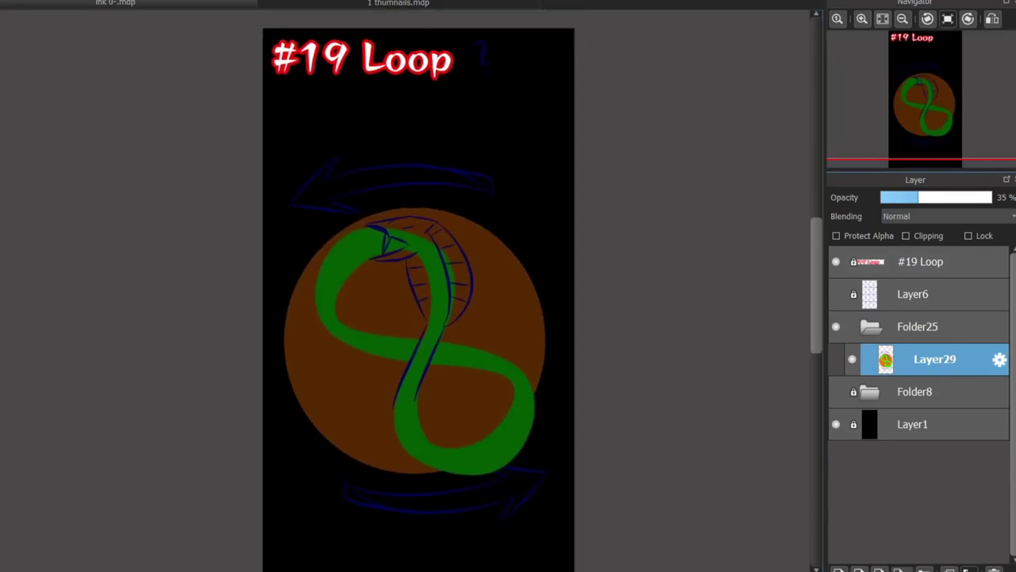
- Extend the hood's outer edge to a point, add a small spike on the head, and strengthen the head's lines
{"action": "scroll", "coordinate": [409, 286], "scroll_direction": "up", "scroll_amount": 3}
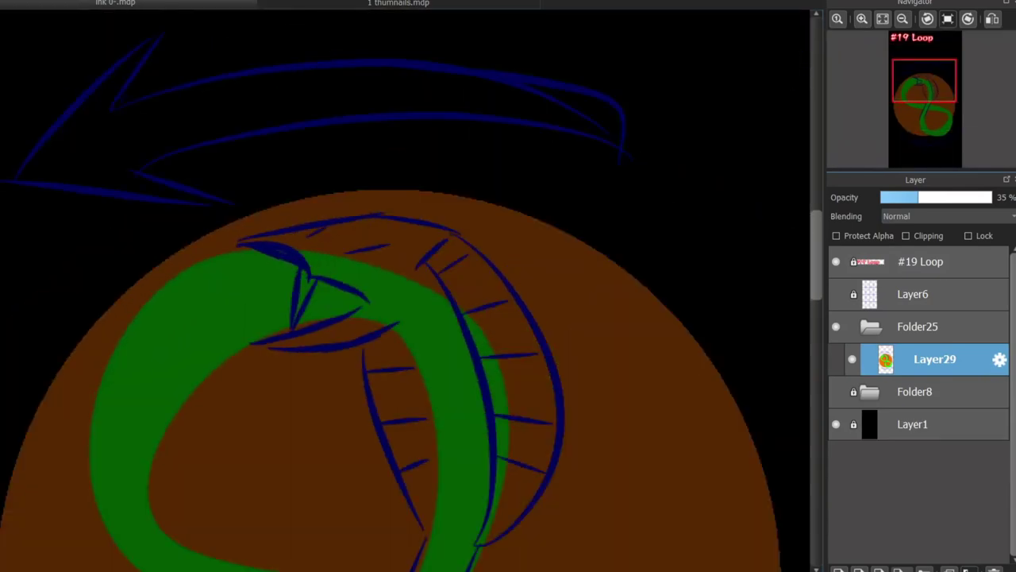
{"action": "mouse_move", "coordinate": [421, 268]}
{"action": "left_mouse_down"}
{"action": "mouse_move", "coordinate": [475, 220]}
{"action": "mouse_move", "coordinate": [564, 413]}
{"action": "left_mouse_up"}
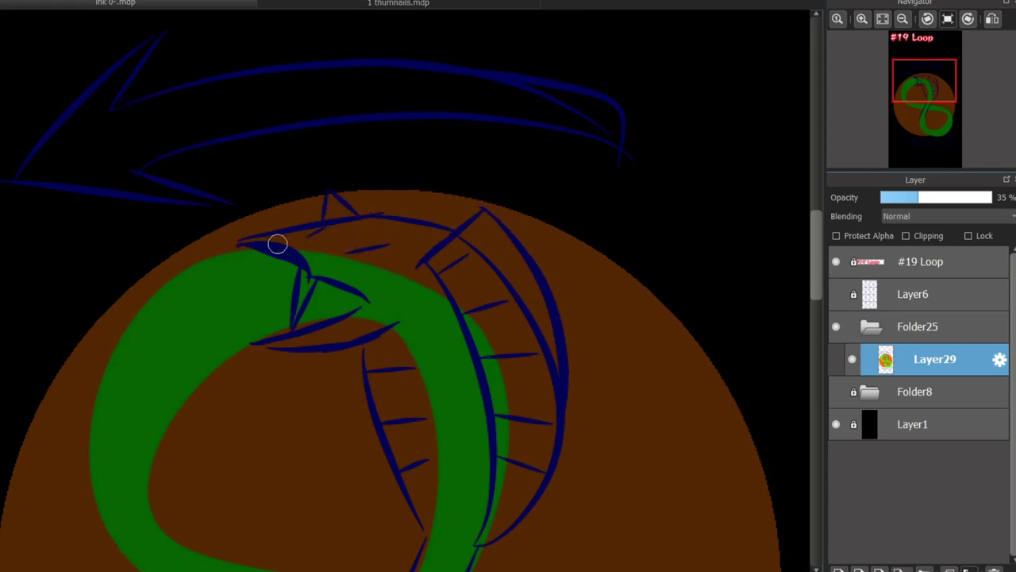
{"action": "mouse_move", "coordinate": [277, 242]}
{"action": "left_mouse_down"}
{"action": "mouse_move", "coordinate": [397, 235]}
{"action": "mouse_move", "coordinate": [339, 250]}
{"action": "left_mouse_up"}
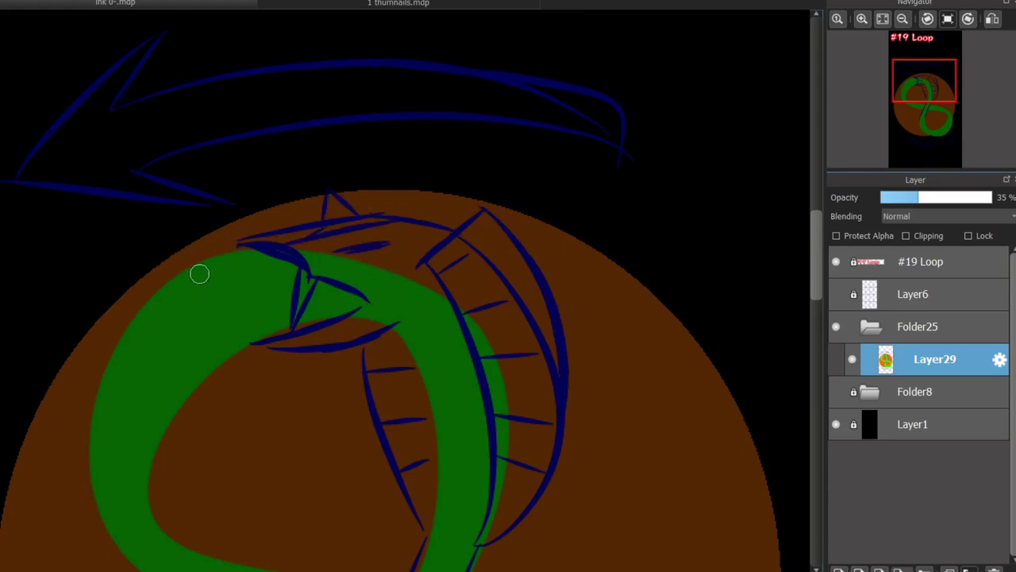
{"action": "left_click_drag", "start_coordinate": [238, 253], "coordinate": [262, 327]}
{"action": "left_click_drag", "start_coordinate": [216, 266], "coordinate": [250, 358]}
{"action": "left_click_drag", "start_coordinate": [168, 302], "coordinate": [197, 377]}
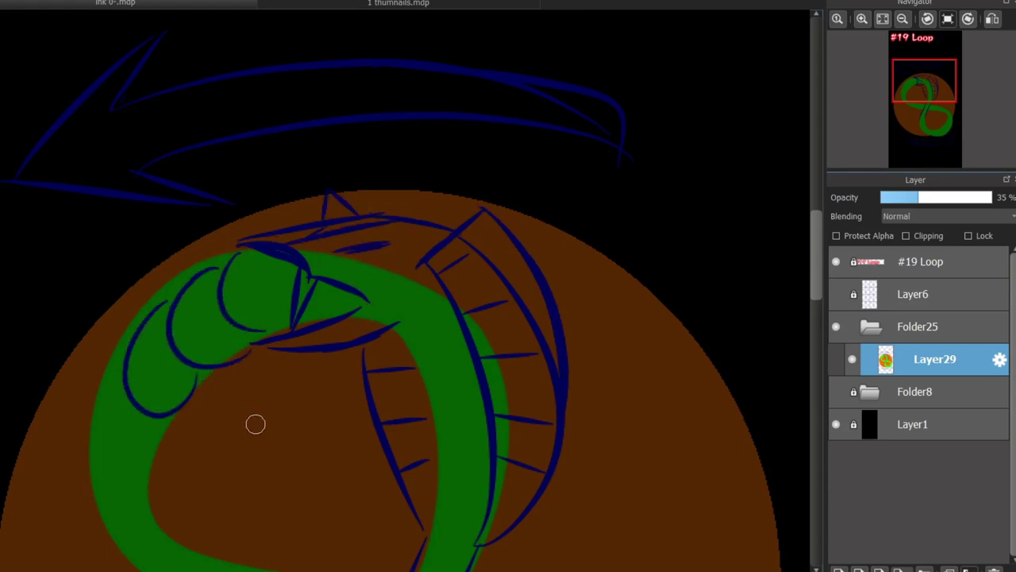
{"action": "key", "text": "ctrl+z"}
{"action": "key", "text": "ctrl+z"}
{"action": "key", "text": "ctrl+z"}
- Draw three curved bands around the body at the snake's mouth and outline both body edges below them
{"action": "left_click_drag", "start_coordinate": [246, 250], "coordinate": [250, 341]}
{"action": "left_click_drag", "start_coordinate": [200, 255], "coordinate": [234, 353]}
{"action": "left_click_drag", "start_coordinate": [177, 280], "coordinate": [235, 369]}
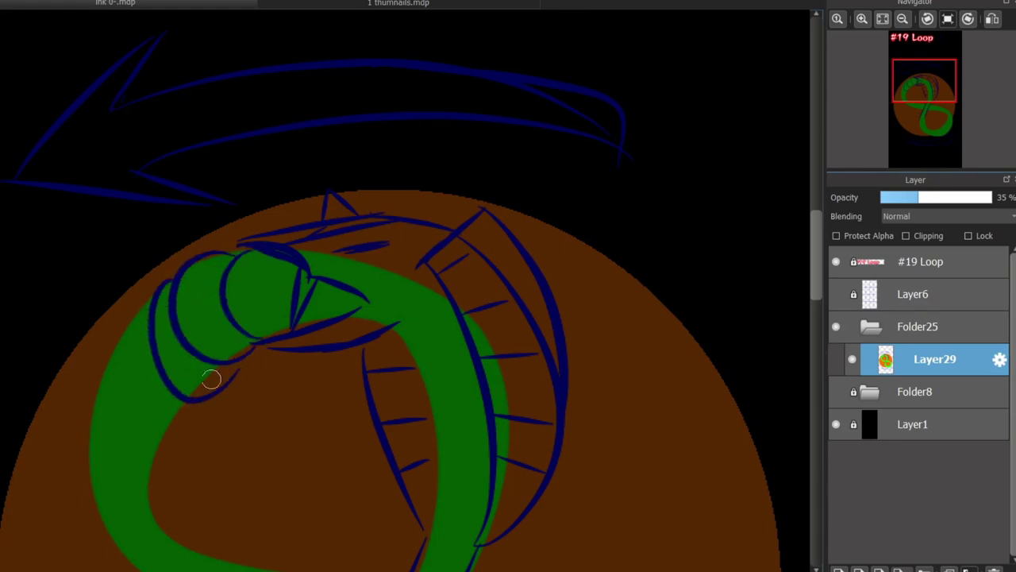
{"action": "left_click_drag", "start_coordinate": [193, 408], "coordinate": [195, 538]}
{"action": "left_click_drag", "start_coordinate": [148, 305], "coordinate": [118, 544]}
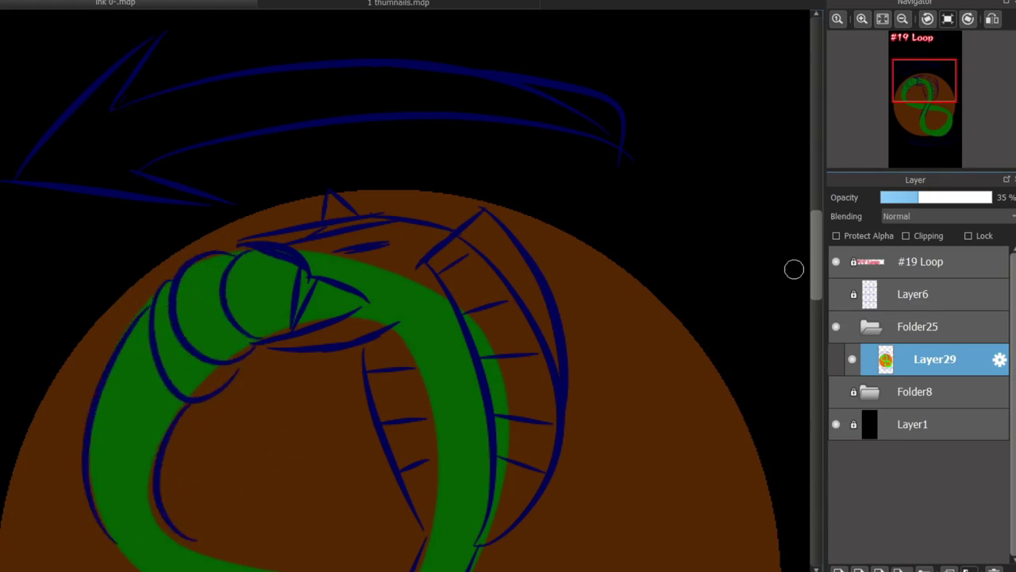
- Look over the snake sketch from the head and hood down to the lower loop and the arrow below the circle
{"action": "scroll", "coordinate": [794, 269], "scroll_direction": "down", "scroll_amount": 6}
{"action": "scroll", "coordinate": [794, 269], "scroll_direction": "up", "scroll_amount": 6}
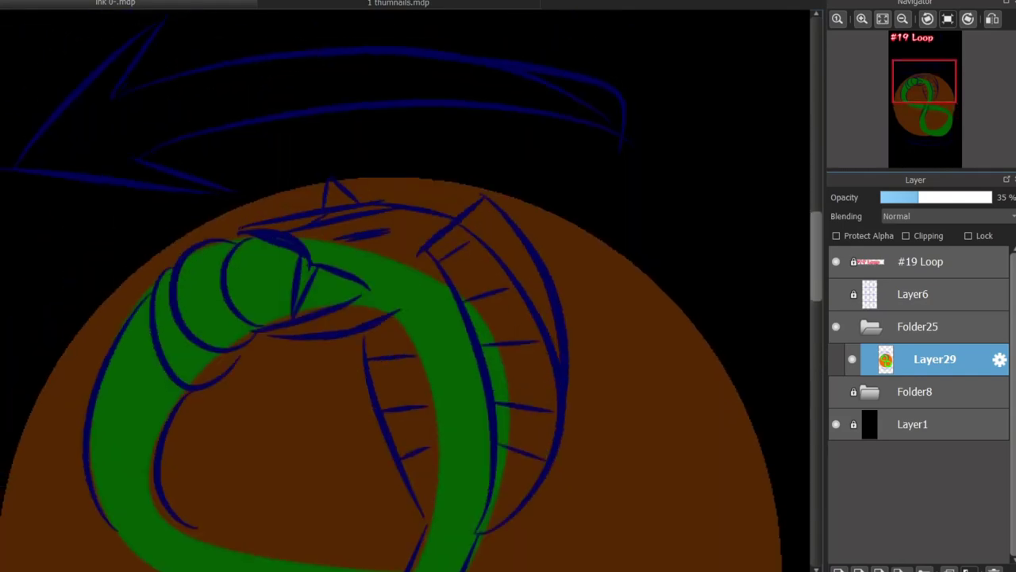
{"action": "scroll", "coordinate": [476, 148], "scroll_direction": "down", "scroll_amount": 3}
{"action": "scroll", "coordinate": [475, 148], "scroll_direction": "down", "scroll_amount": 5}
{"action": "scroll", "coordinate": [476, 148], "scroll_direction": "up", "scroll_amount": 5}
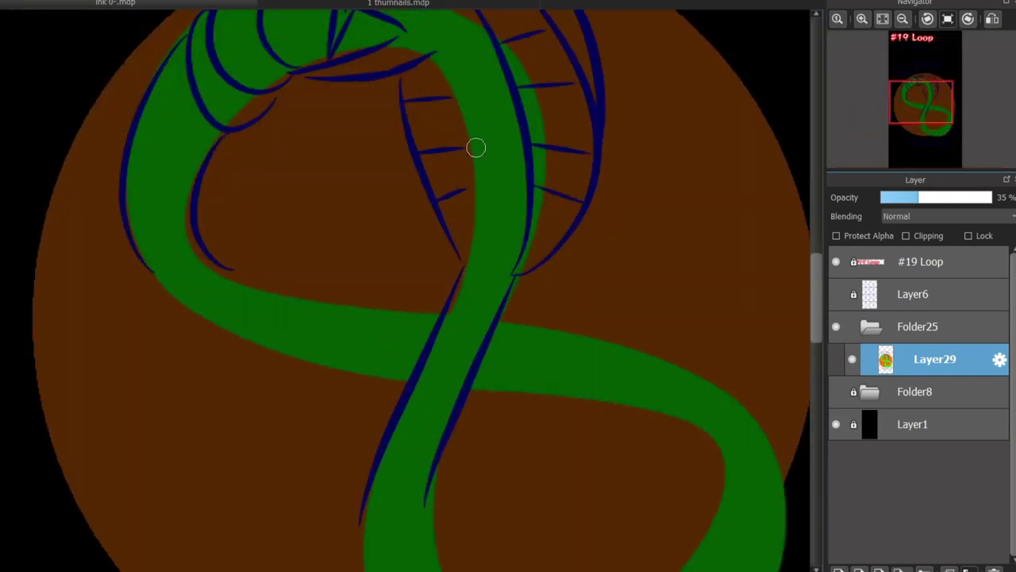
{"action": "scroll", "coordinate": [515, 256], "scroll_direction": "down", "scroll_amount": 3}
{"action": "scroll", "coordinate": [515, 256], "scroll_direction": "down", "scroll_amount": 5}
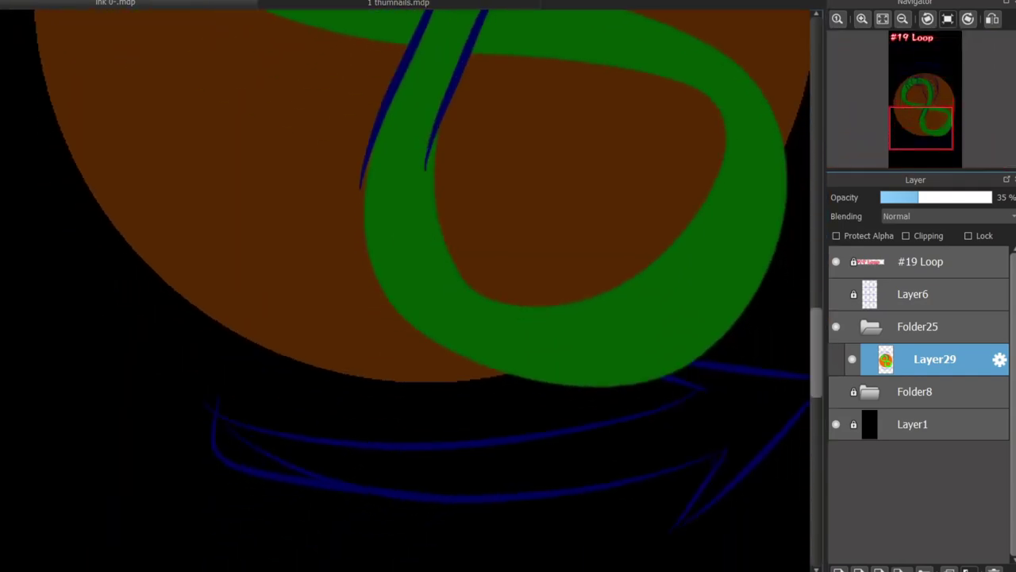
{"action": "scroll", "coordinate": [515, 256], "scroll_direction": "up", "scroll_amount": 5}
{"action": "scroll", "coordinate": [514, 256], "scroll_direction": "down", "scroll_amount": 5}
{"action": "scroll", "coordinate": [227, 193], "scroll_direction": "up", "scroll_amount": 3}
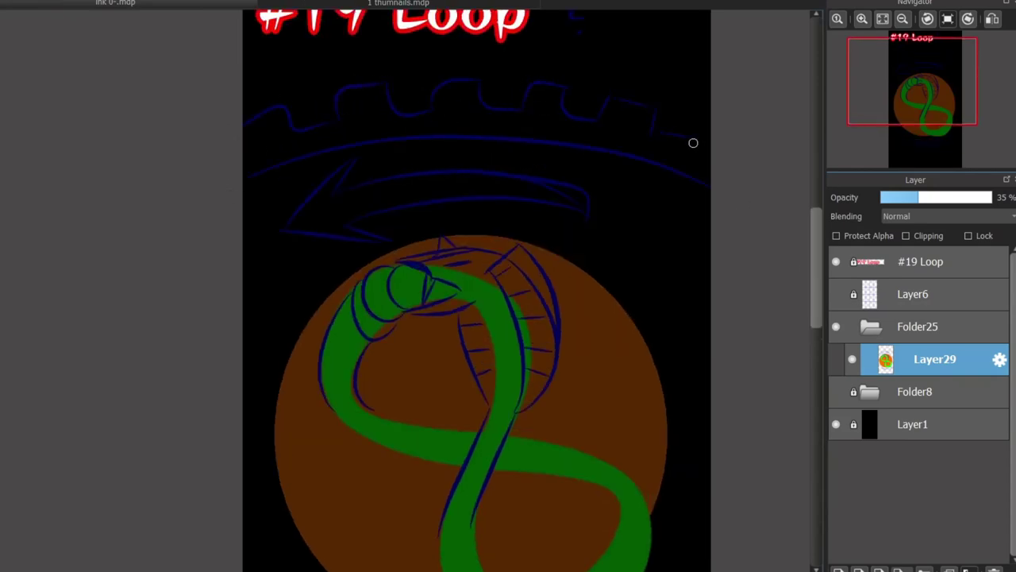
- Copy the gear rim from above the circle, rotate the pasted copy 180 degrees, place it below the bottom arrow and clear the selection
{"action": "scroll", "coordinate": [717, 142], "scroll_direction": "down", "scroll_amount": 3}
{"action": "scroll", "coordinate": [717, 143], "scroll_direction": "up", "scroll_amount": 1}
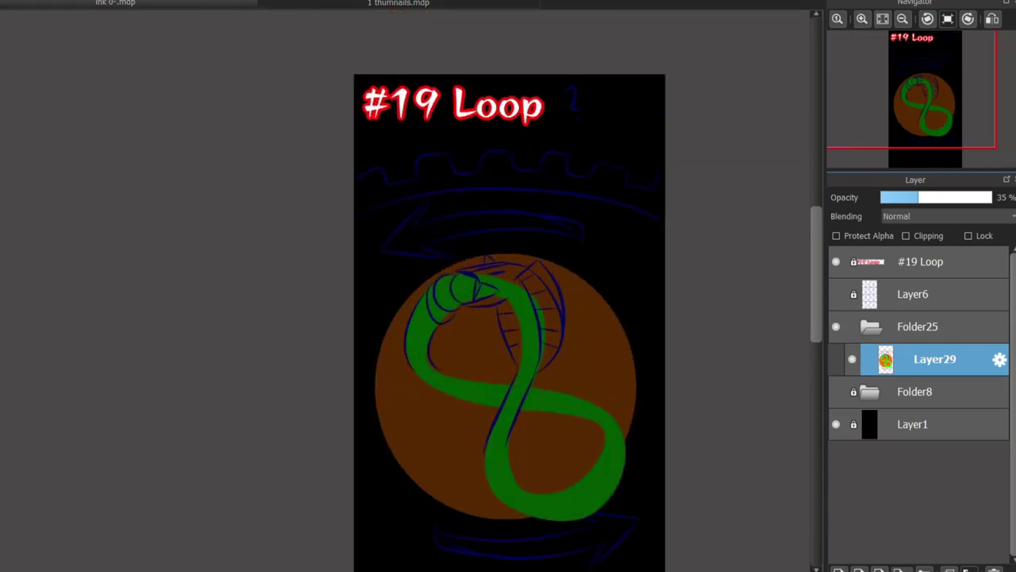
{"action": "left_click_drag", "start_coordinate": [324, 129], "coordinate": [710, 241]}
{"action": "key", "text": "ctrl+d"}
{"action": "left_click_drag", "start_coordinate": [340, 135], "coordinate": [683, 236]}
{"action": "key", "text": "ctrl+c"}
{"action": "key", "text": "ctrl+v"}
{"action": "scroll", "coordinate": [509, 318], "scroll_direction": "down", "scroll_amount": 3}
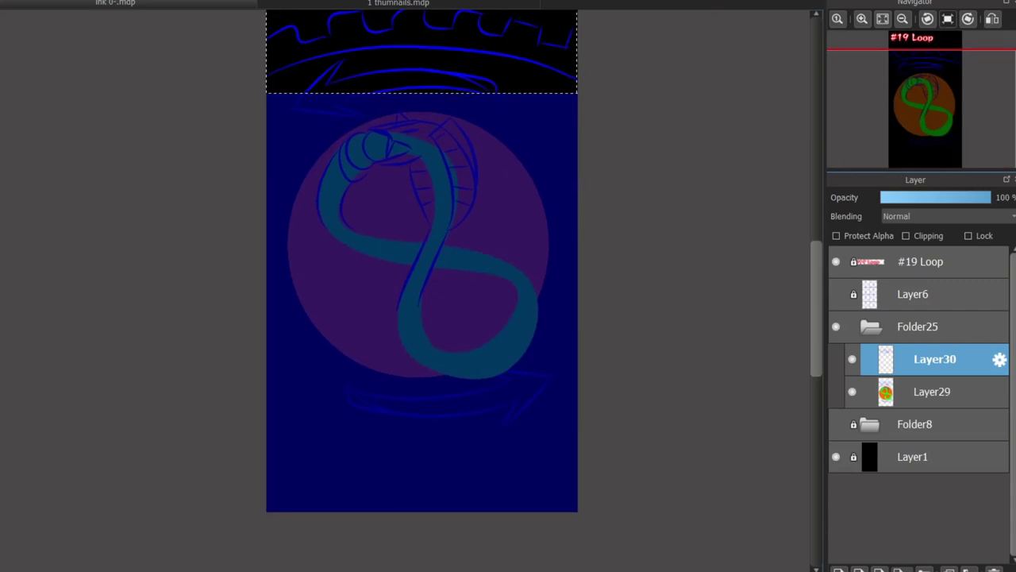
{"action": "key", "text": "ctrl+t"}
{"action": "left_click_drag", "start_coordinate": [421, 40], "coordinate": [421, 408]}
{"action": "key", "text": "Return"}
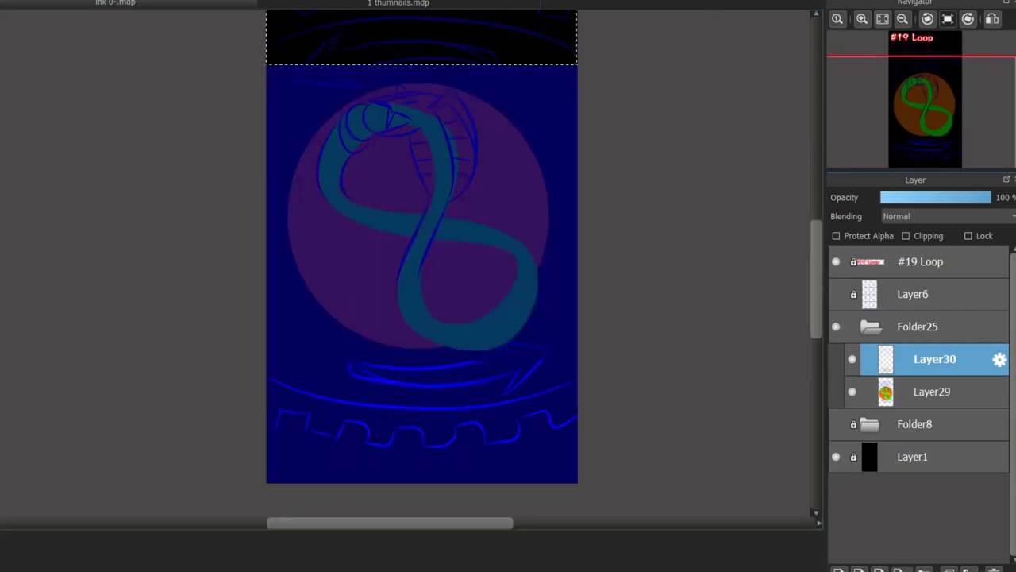
{"action": "key", "text": "ctrl+d"}
- Merge the rotated gear copy into the faded sketch layer and add a new empty layer above it
{"action": "scroll", "coordinate": [423, 291], "scroll_direction": "up", "scroll_amount": 2}
{"action": "scroll", "coordinate": [418, 191], "scroll_direction": "up", "scroll_amount": 2}
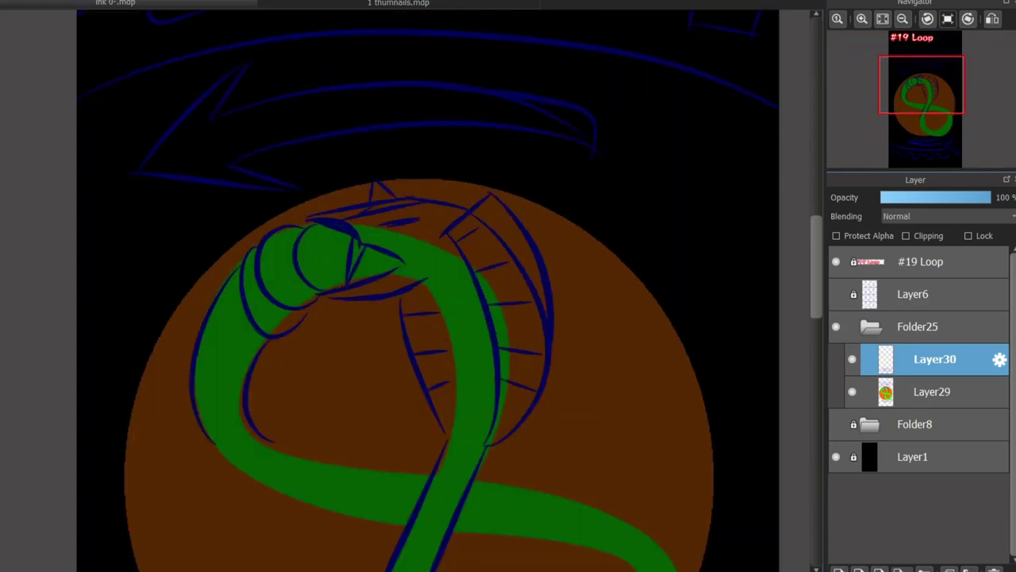
{"action": "scroll", "coordinate": [445, 286], "scroll_direction": "down", "scroll_amount": 5}
{"action": "scroll", "coordinate": [445, 286], "scroll_direction": "up", "scroll_amount": 5}
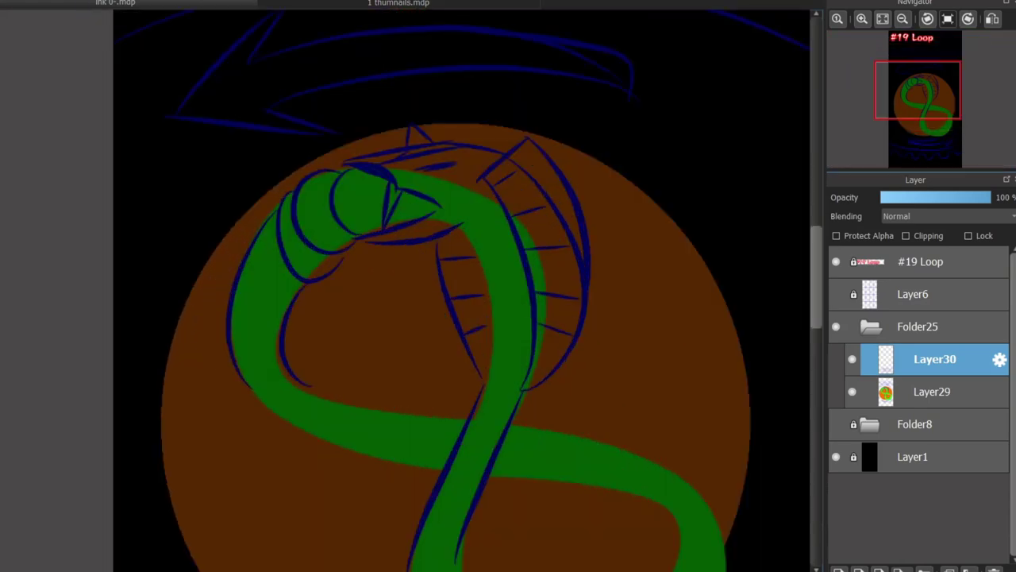
{"action": "scroll", "coordinate": [445, 286], "scroll_direction": "down", "scroll_amount": 2}
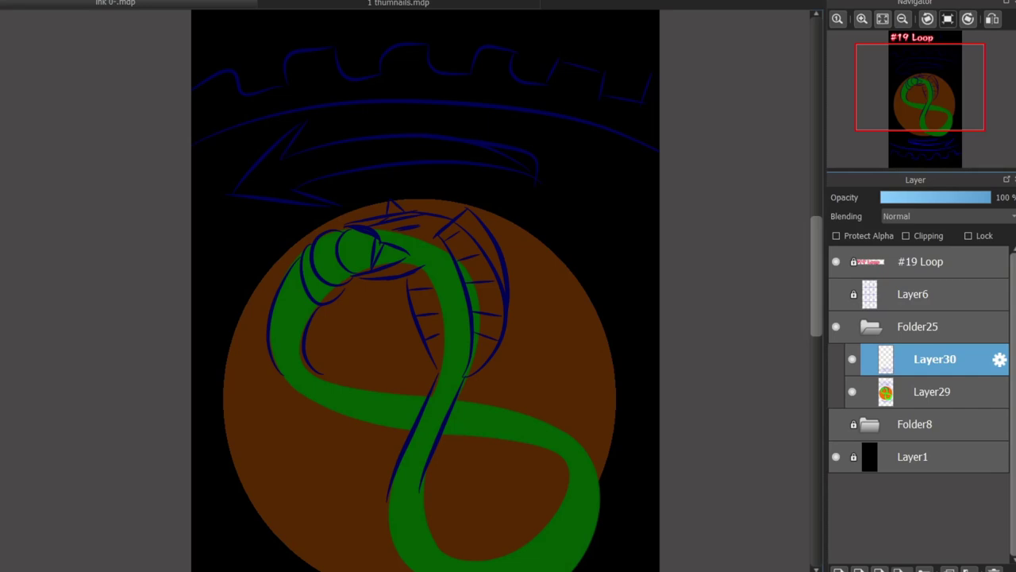
{"action": "scroll", "coordinate": [425, 291], "scroll_direction": "down", "scroll_amount": 3}
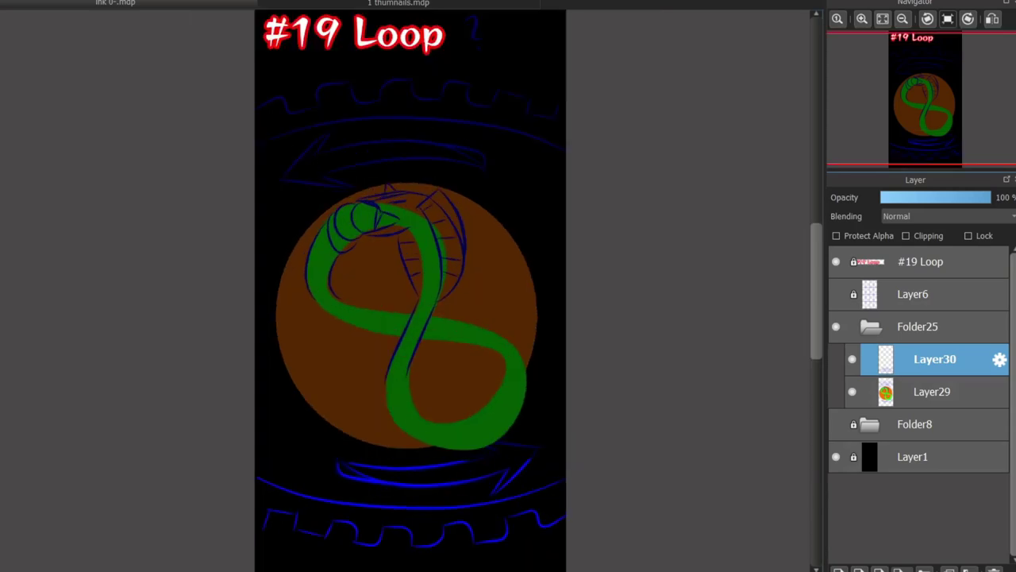
{"action": "key", "text": "ctrl+z"}
{"action": "scroll", "coordinate": [406, 291], "scroll_direction": "up", "scroll_amount": 3}
{"action": "scroll", "coordinate": [407, 291], "scroll_direction": "down", "scroll_amount": 3}
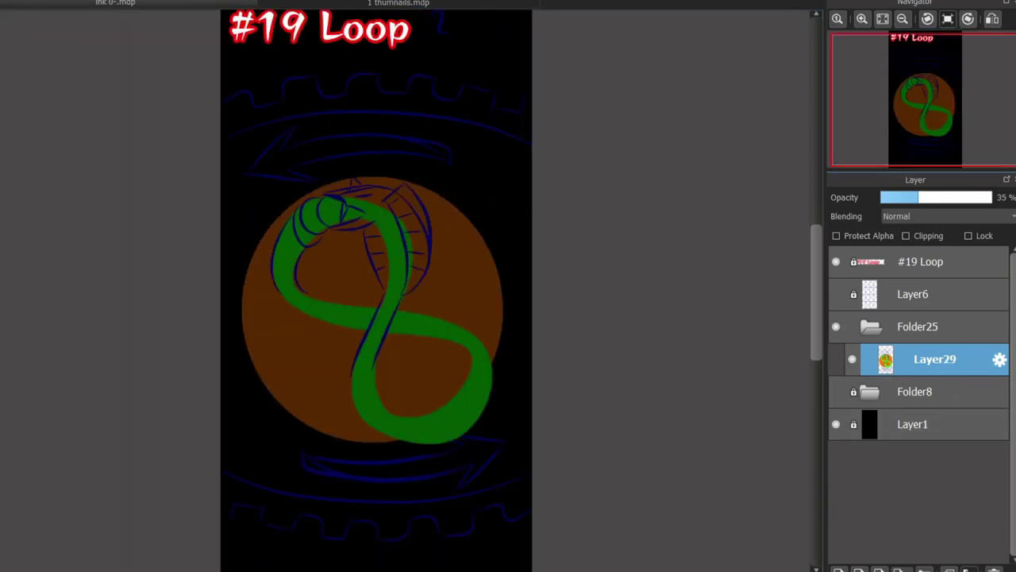
{"action": "scroll", "coordinate": [406, 290], "scroll_direction": "up", "scroll_amount": 1}
{"action": "left_click", "coordinate": [839, 569]}
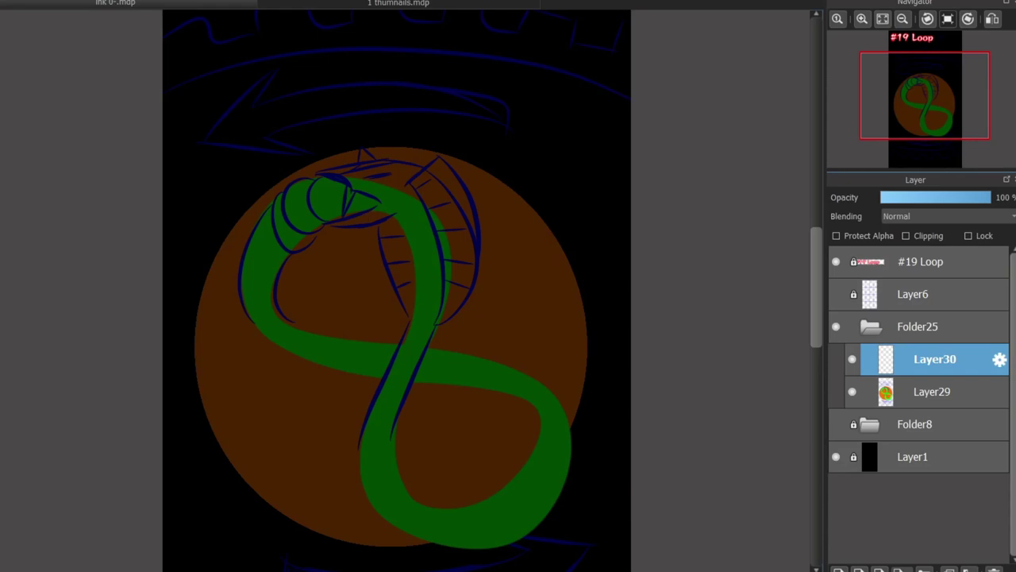
- On the new layer, draw the snake's upper lip in white from the snout to the mouth corner, with a pointed fang beneath it
{"action": "left_click_drag", "start_coordinate": [202, 292], "coordinate": [308, 373]}
{"action": "key", "text": "ctrl+z"}
{"action": "scroll", "coordinate": [416, 184], "scroll_direction": "up", "scroll_amount": 2}
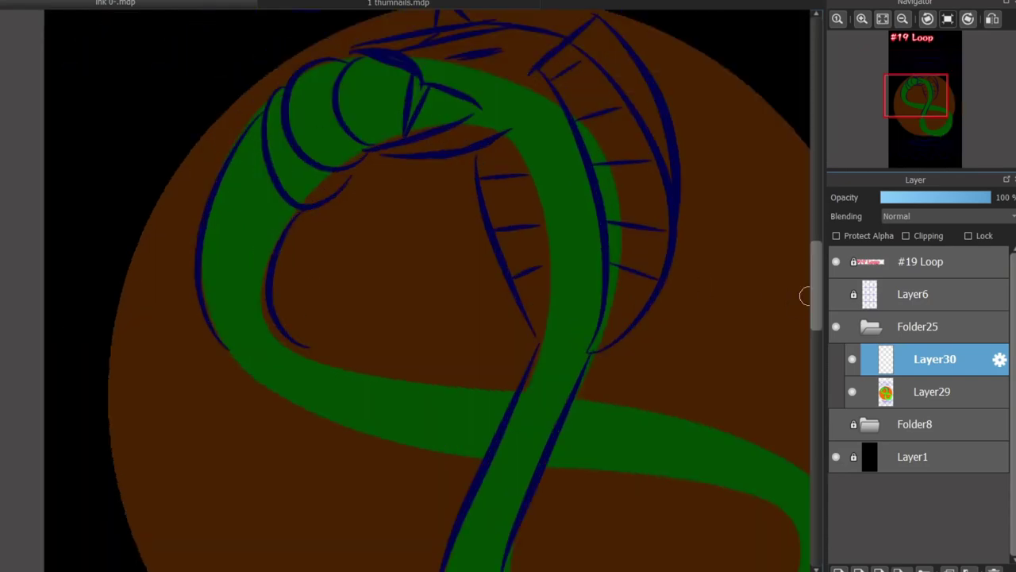
{"action": "scroll", "coordinate": [416, 184], "scroll_direction": "up", "scroll_amount": 1}
{"action": "mouse_move", "coordinate": [267, 186]}
{"action": "left_mouse_down"}
{"action": "mouse_move", "coordinate": [409, 246]}
{"action": "mouse_move", "coordinate": [415, 265]}
{"action": "mouse_move", "coordinate": [465, 262]}
{"action": "left_mouse_up"}
{"action": "key", "text": "ctrl+z"}
{"action": "left_click_drag", "start_coordinate": [397, 238], "coordinate": [556, 281]}
{"action": "key", "text": "ctrl+z"}
{"action": "key", "text": "ctrl+z"}
{"action": "mouse_move", "coordinate": [401, 238]}
{"action": "left_mouse_down"}
{"action": "mouse_move", "coordinate": [519, 265]}
{"action": "mouse_move", "coordinate": [568, 292]}
{"action": "left_mouse_up"}
{"action": "key", "text": "ctrl+z"}
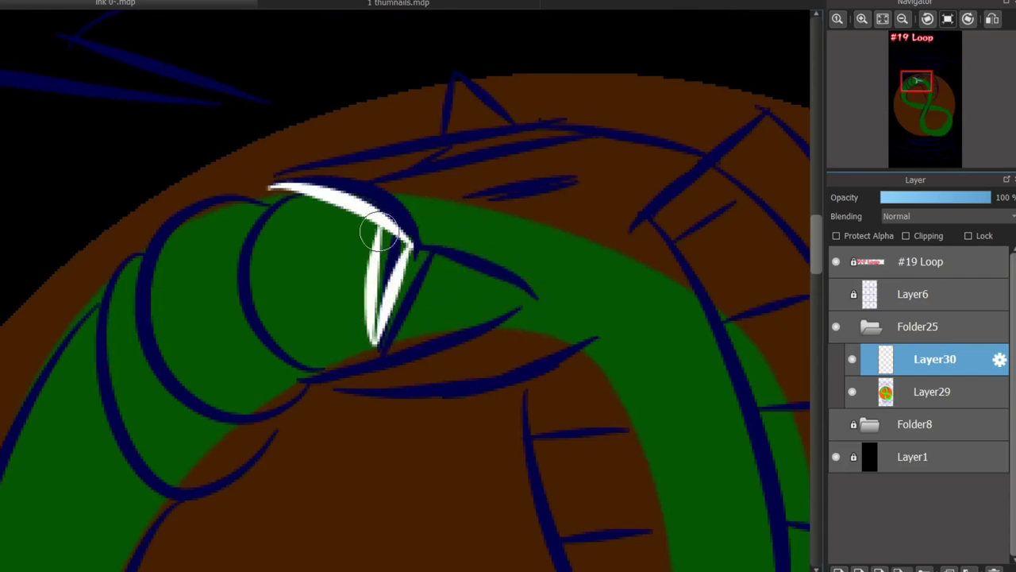
{"action": "key", "text": "ctrl+z"}
{"action": "left_click_drag", "start_coordinate": [399, 239], "coordinate": [597, 300]}
- Draw the mouth's lower edge in white back from the mouth corner and add the lower jaw line beneath it
{"action": "left_click_drag", "start_coordinate": [351, 368], "coordinate": [421, 367]}
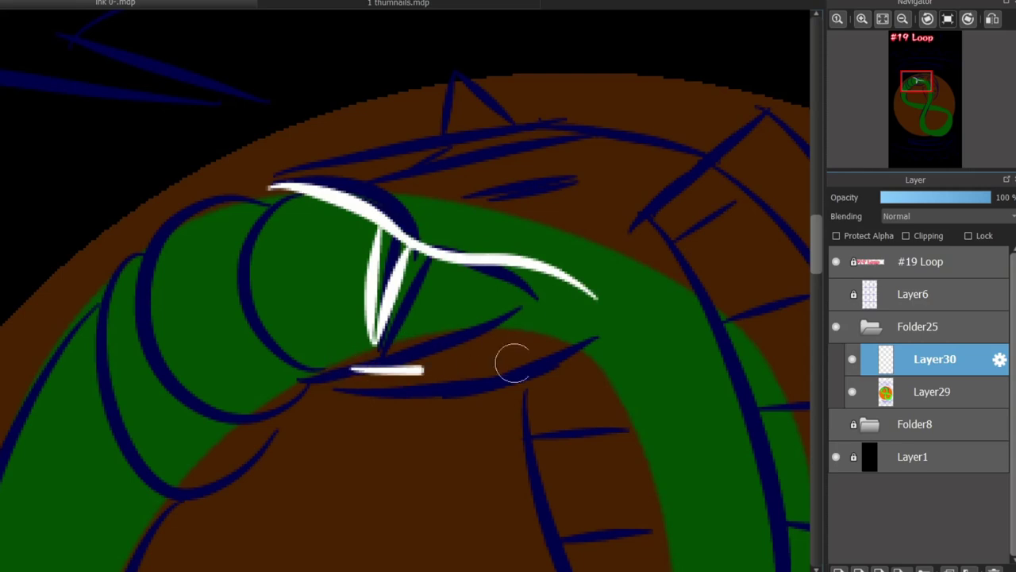
{"action": "key", "text": "ctrl+z"}
{"action": "mouse_move", "coordinate": [596, 300]}
{"action": "left_mouse_down"}
{"action": "mouse_move", "coordinate": [409, 371]}
{"action": "mouse_move", "coordinate": [352, 375]}
{"action": "mouse_move", "coordinate": [341, 363]}
{"action": "mouse_move", "coordinate": [583, 296]}
{"action": "mouse_move", "coordinate": [592, 303]}
{"action": "mouse_move", "coordinate": [448, 359]}
{"action": "mouse_move", "coordinate": [352, 379]}
{"action": "mouse_move", "coordinate": [341, 369]}
{"action": "mouse_move", "coordinate": [608, 378]}
{"action": "left_mouse_up"}
{"action": "key", "text": "ctrl+z"}
{"action": "key", "text": "ctrl+z"}
{"action": "key", "text": "ctrl+z"}
{"action": "key", "text": "ctrl+z"}
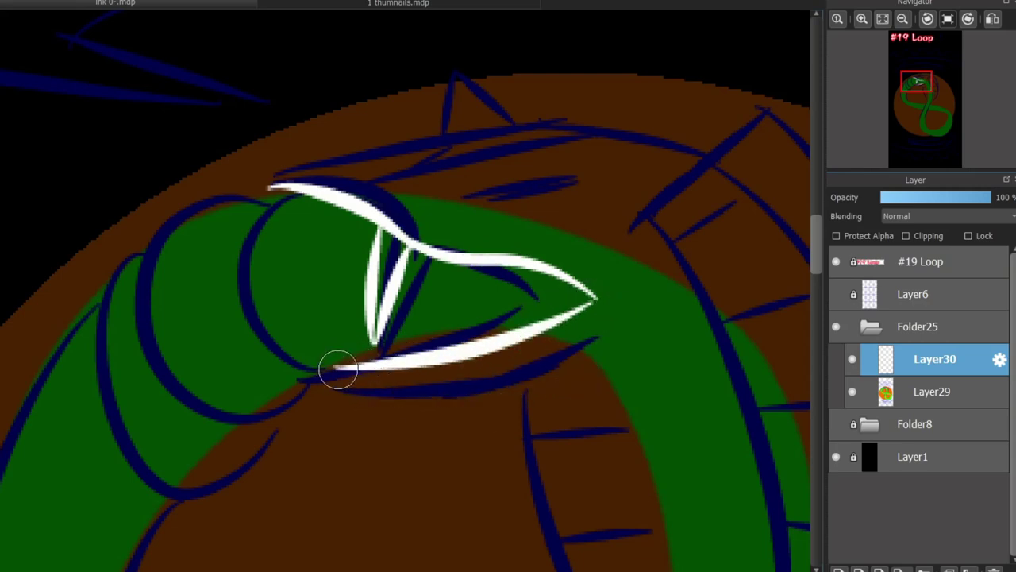
{"action": "left_click_drag", "start_coordinate": [338, 368], "coordinate": [607, 378]}
- Draw the top of the head in white from the snout backward and add two short marks above the upper lip
{"action": "mouse_move", "coordinate": [264, 184]}
{"action": "left_mouse_down"}
{"action": "mouse_move", "coordinate": [513, 116]}
{"action": "mouse_move", "coordinate": [366, 157]}
{"action": "mouse_move", "coordinate": [598, 131]}
{"action": "mouse_move", "coordinate": [682, 161]}
{"action": "left_mouse_up"}
{"action": "key", "text": "ctrl+z"}
{"action": "key", "text": "ctrl+z"}
{"action": "left_click_drag", "start_coordinate": [556, 187], "coordinate": [444, 229]}
{"action": "key", "text": "ctrl+z"}
{"action": "left_click_drag", "start_coordinate": [565, 170], "coordinate": [469, 199]}
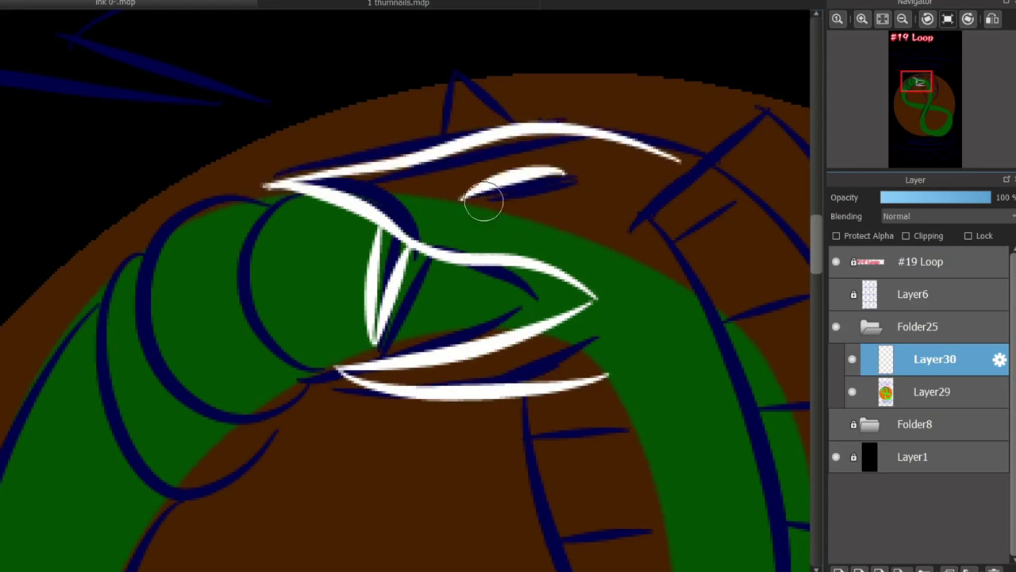
{"action": "key", "text": "ctrl+z"}
{"action": "left_click_drag", "start_coordinate": [415, 220], "coordinate": [441, 216]}
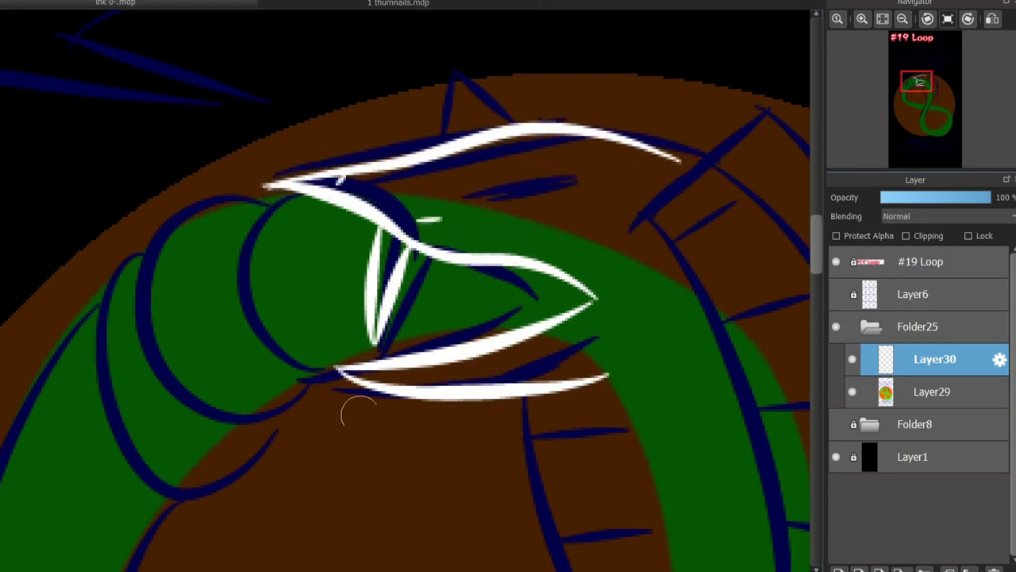
- Draw three curved white bands around the part of the body held in the snake's mouth
{"action": "mouse_move", "coordinate": [287, 198]}
{"action": "left_mouse_down"}
{"action": "mouse_move", "coordinate": [342, 363]}
{"action": "mouse_move", "coordinate": [336, 357]}
{"action": "mouse_move", "coordinate": [349, 367]}
{"action": "mouse_move", "coordinate": [302, 389]}
{"action": "mouse_move", "coordinate": [154, 324]}
{"action": "left_mouse_up"}
{"action": "key", "text": "ctrl+z"}
{"action": "key", "text": "ctrl+z"}
{"action": "left_click_drag", "start_coordinate": [262, 187], "coordinate": [238, 429]}
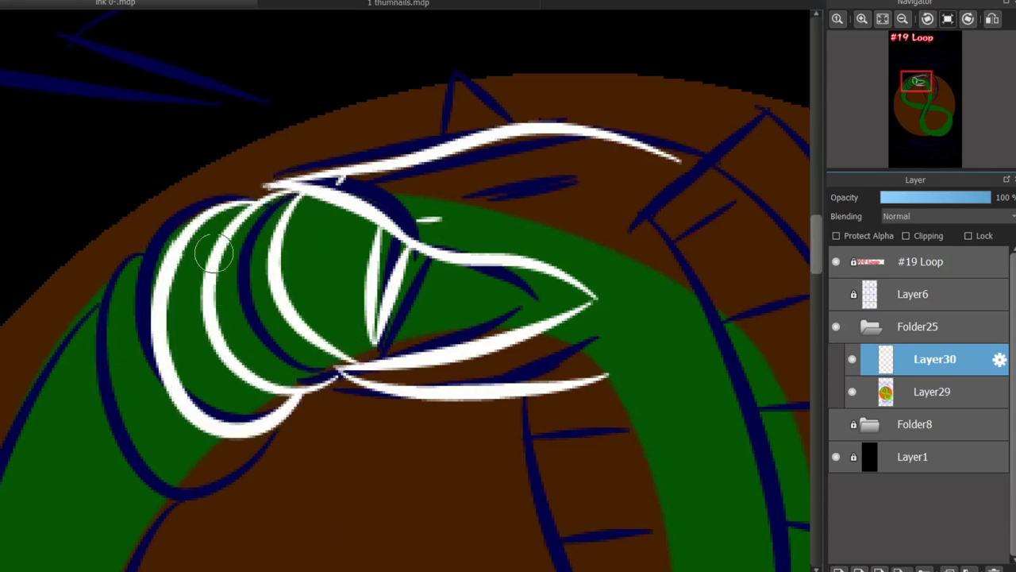
- Redraw the band farthest from the mouth as a wider curve wrapping around the body
{"action": "key", "text": "ctrl+z"}
{"action": "key", "text": "ctrl+z"}
{"action": "mouse_move", "coordinate": [233, 204]}
{"action": "left_mouse_down"}
{"action": "mouse_move", "coordinate": [241, 467]}
{"action": "mouse_move", "coordinate": [272, 416]}
{"action": "left_mouse_up"}
{"action": "key", "text": "ctrl+z"}
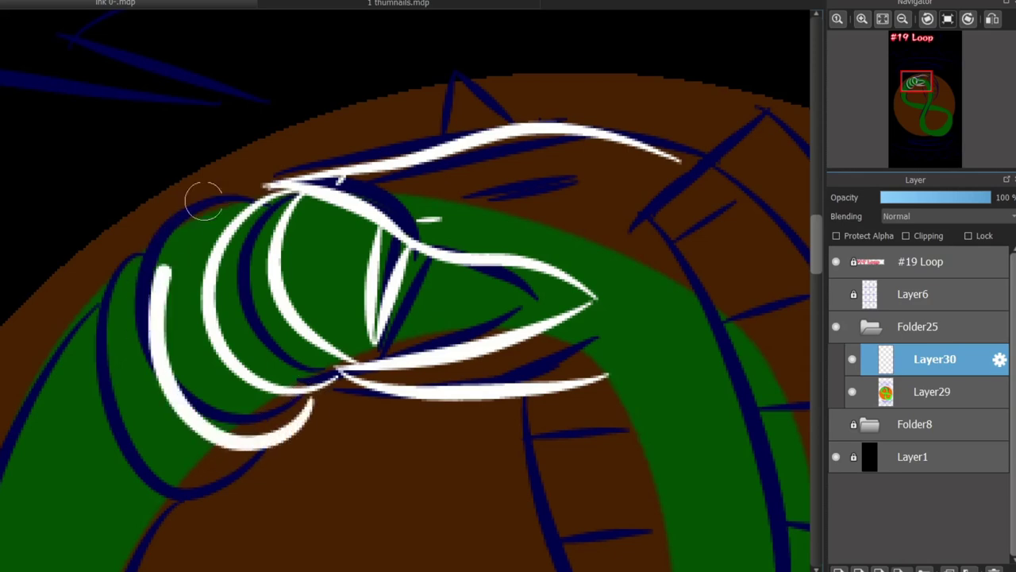
{"action": "left_click_drag", "start_coordinate": [204, 199], "coordinate": [265, 409]}
{"action": "key", "text": "ctrl+z"}
{"action": "left_click_drag", "start_coordinate": [238, 190], "coordinate": [297, 413]}
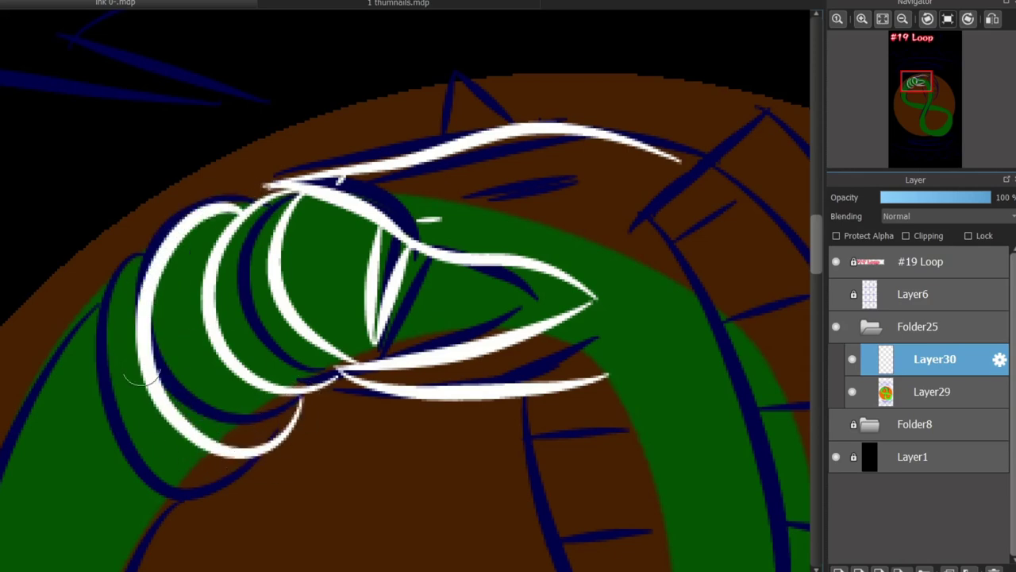
{"action": "left_click_drag", "start_coordinate": [232, 209], "coordinate": [126, 260]}
{"action": "left_click_drag", "start_coordinate": [88, 341], "coordinate": [270, 524]}
{"action": "key", "text": "ctrl+z"}
- Draw the hood's slanted upper edge in white up to its tip and extend the head's top line to meet it
{"action": "scroll", "coordinate": [374, 476], "scroll_direction": "right", "scroll_amount": 5}
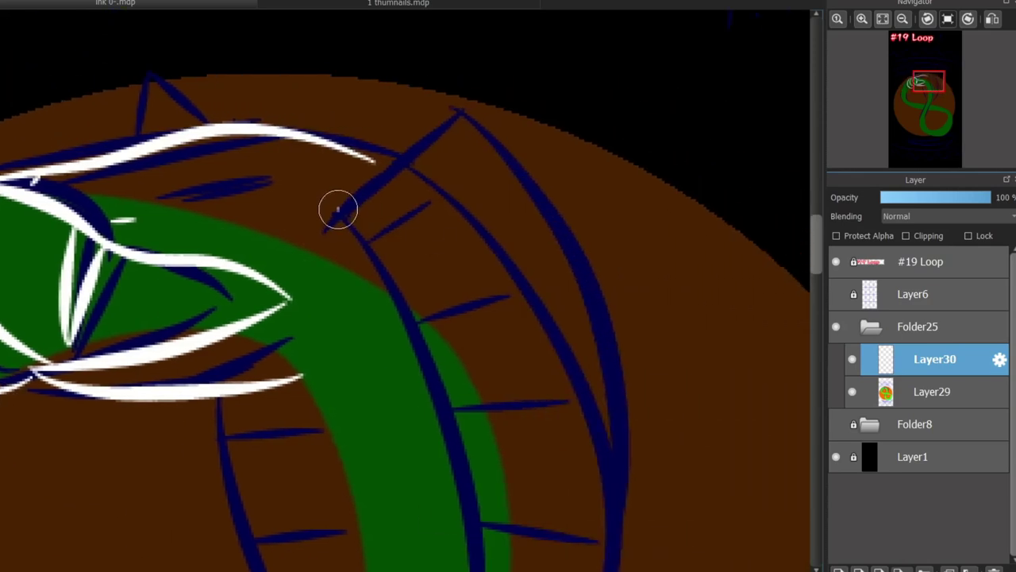
{"action": "left_click_drag", "start_coordinate": [337, 209], "coordinate": [475, 92]}
{"action": "scroll", "coordinate": [477, 185], "scroll_direction": "down", "scroll_amount": 2}
{"action": "mouse_move", "coordinate": [420, 201]}
{"action": "left_mouse_down"}
{"action": "mouse_move", "coordinate": [545, 267]}
{"action": "mouse_move", "coordinate": [481, 445]}
{"action": "left_mouse_up"}
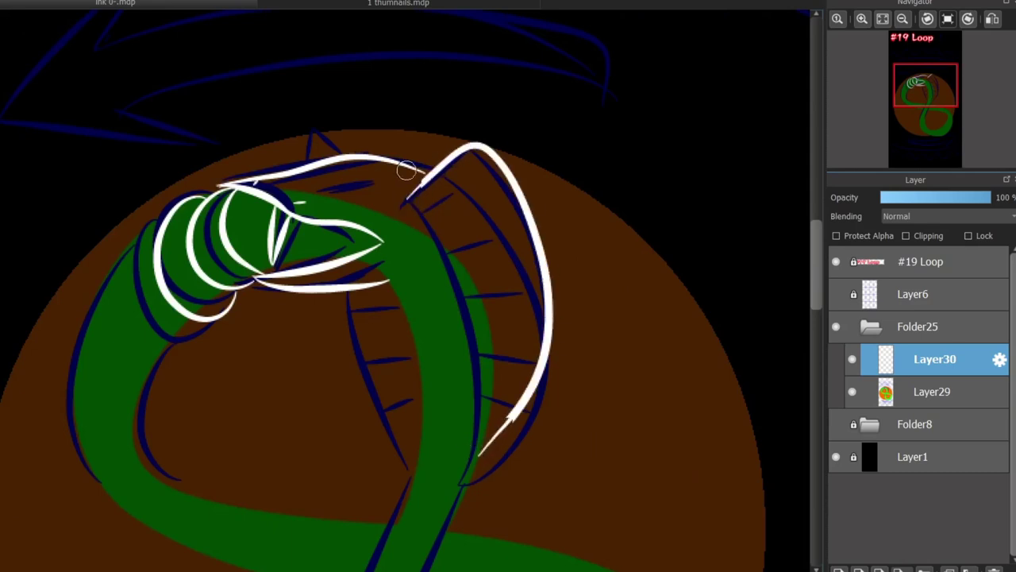
{"action": "key", "text": "ctrl+z"}
{"action": "scroll", "coordinate": [428, 188], "scroll_direction": "up", "scroll_amount": 2}
{"action": "left_click_drag", "start_coordinate": [404, 207], "coordinate": [474, 143]}
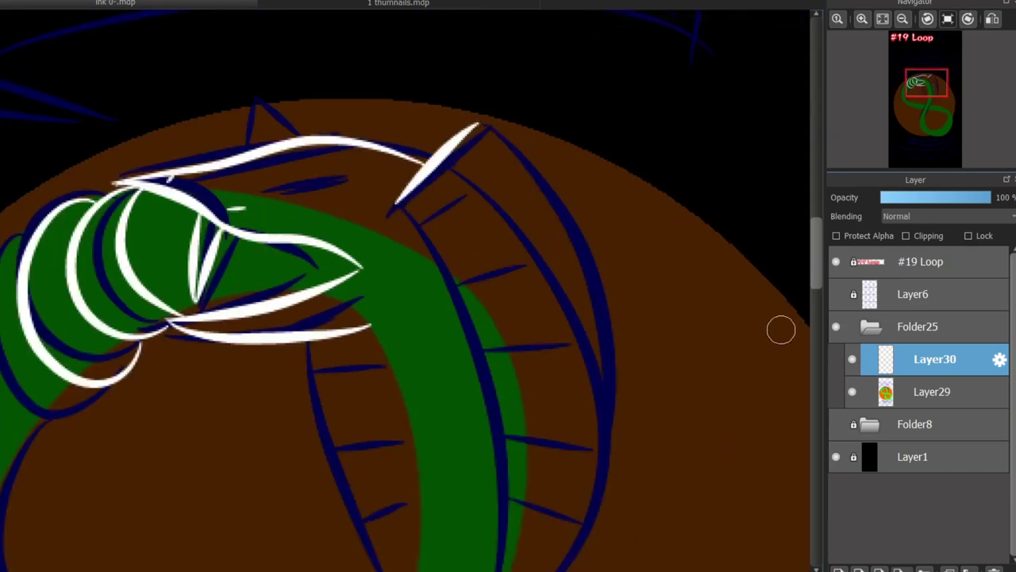
{"action": "scroll", "coordinate": [781, 329], "scroll_direction": "up", "scroll_amount": 1}
{"action": "key", "text": "ctrl+z"}
{"action": "mouse_move", "coordinate": [393, 127]}
{"action": "left_mouse_down"}
{"action": "mouse_move", "coordinate": [492, 40]}
{"action": "mouse_move", "coordinate": [597, 383]}
{"action": "mouse_move", "coordinate": [497, 540]}
{"action": "left_mouse_up"}
{"action": "key", "text": "ctrl+z"}
- Draw the hood's long outer edge in white from its tip down to the neck, and its inner edge meeting it there
{"action": "left_click_drag", "start_coordinate": [501, 46], "coordinate": [487, 526]}
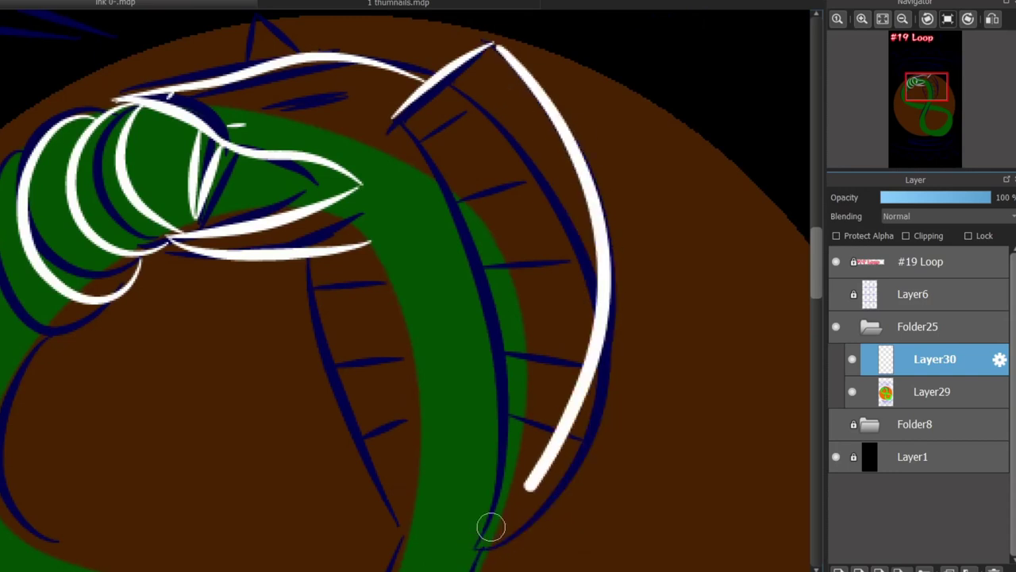
{"action": "key", "text": "ctrl+z"}
{"action": "left_click_drag", "start_coordinate": [598, 461], "coordinate": [510, 104]}
{"action": "key", "text": "ctrl+z"}
{"action": "left_click_drag", "start_coordinate": [496, 46], "coordinate": [483, 538]}
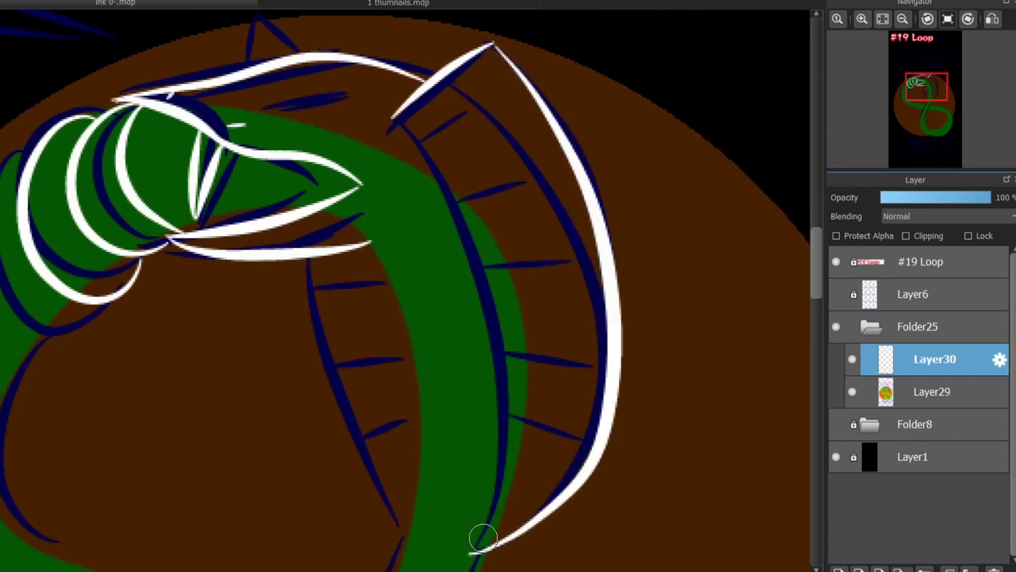
{"action": "mouse_move", "coordinate": [403, 118]}
{"action": "left_mouse_down"}
{"action": "mouse_move", "coordinate": [495, 294]}
{"action": "mouse_move", "coordinate": [484, 524]}
{"action": "left_mouse_up"}
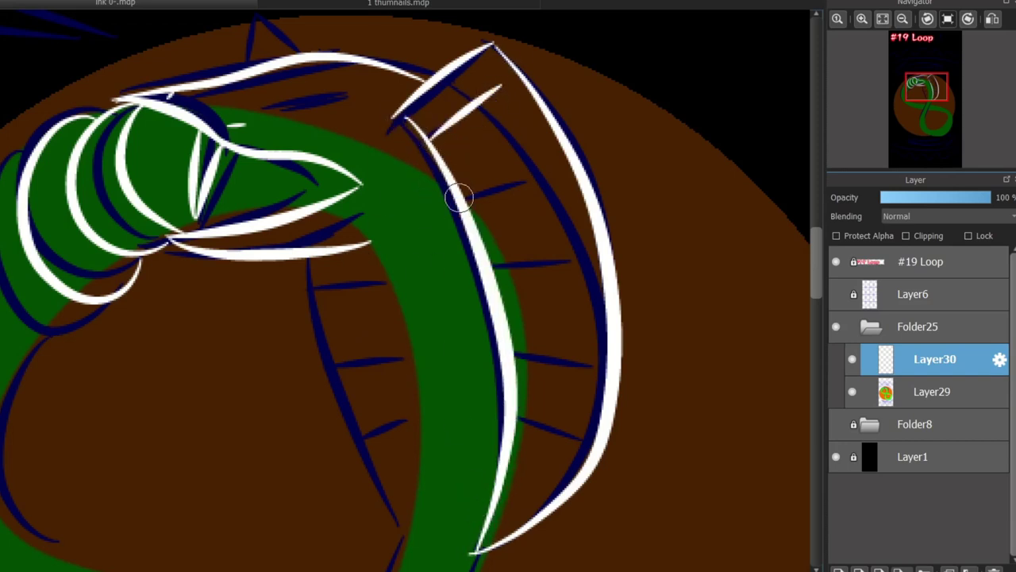
{"action": "mouse_move", "coordinate": [462, 97]}
{"action": "left_mouse_down"}
{"action": "mouse_move", "coordinate": [512, 194]}
{"action": "mouse_move", "coordinate": [485, 135]}
{"action": "mouse_move", "coordinate": [520, 239]}
{"action": "left_mouse_up"}
{"action": "mouse_move", "coordinate": [528, 346]}
{"action": "left_mouse_down"}
{"action": "mouse_move", "coordinate": [554, 375]}
{"action": "mouse_move", "coordinate": [533, 345]}
{"action": "left_mouse_up"}
{"action": "key", "text": "ctrl+z"}
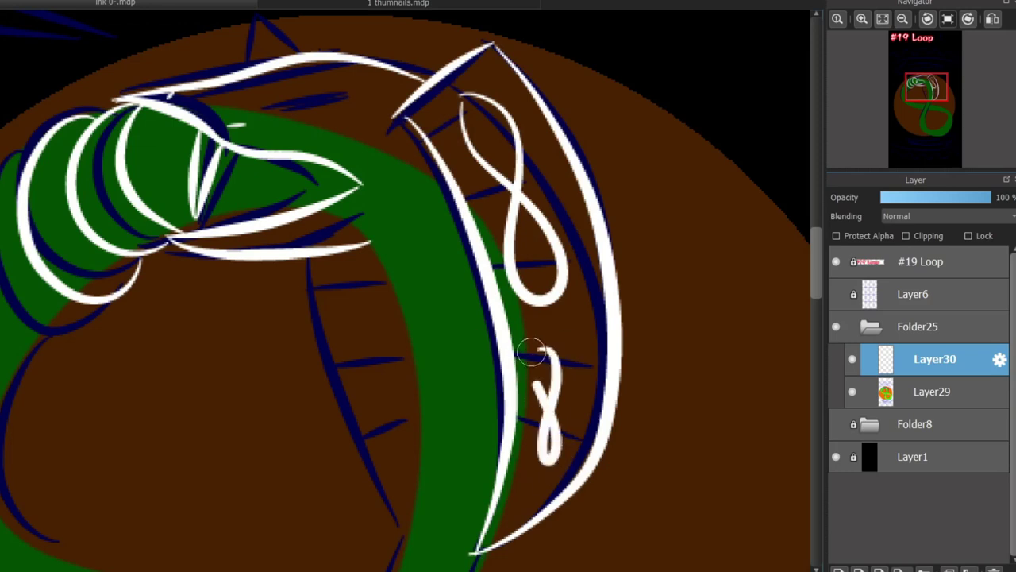
{"action": "key", "text": "ctrl+z"}
{"action": "key", "text": "ctrl+z"}
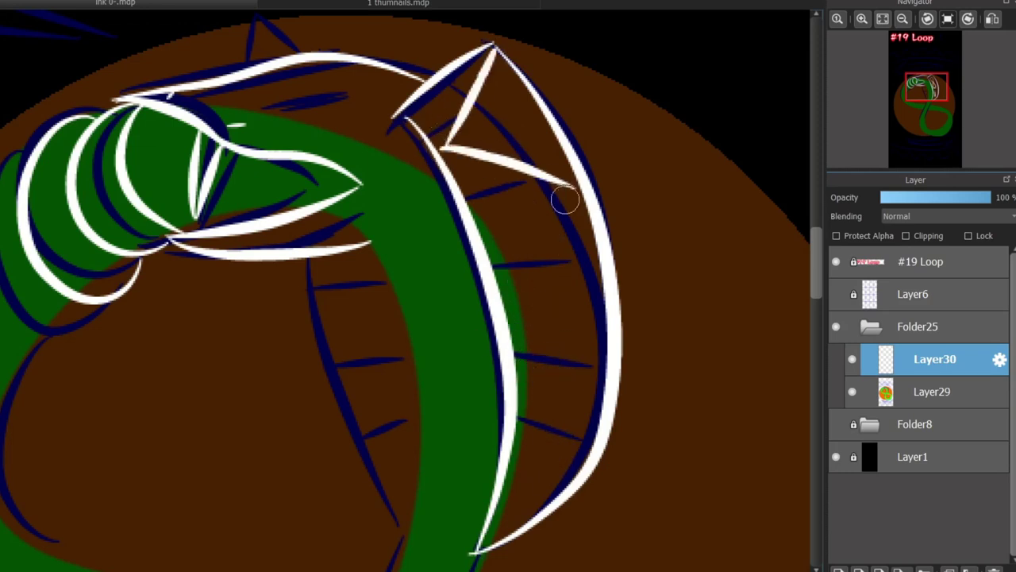
{"action": "key", "text": "ctrl+z"}
{"action": "mouse_move", "coordinate": [507, 71]}
{"action": "left_mouse_down"}
{"action": "mouse_move", "coordinate": [454, 143]}
{"action": "mouse_move", "coordinate": [526, 93]}
{"action": "left_mouse_up"}
{"action": "key", "text": "ctrl+z"}
- Draw five curved white ribs across the hood between its inner and outer edges
{"action": "left_click_drag", "start_coordinate": [468, 203], "coordinate": [578, 184]}
{"action": "left_click_drag", "start_coordinate": [495, 269], "coordinate": [603, 282]}
{"action": "left_click_drag", "start_coordinate": [516, 357], "coordinate": [614, 362]}
{"action": "left_click_drag", "start_coordinate": [518, 421], "coordinate": [585, 438]}
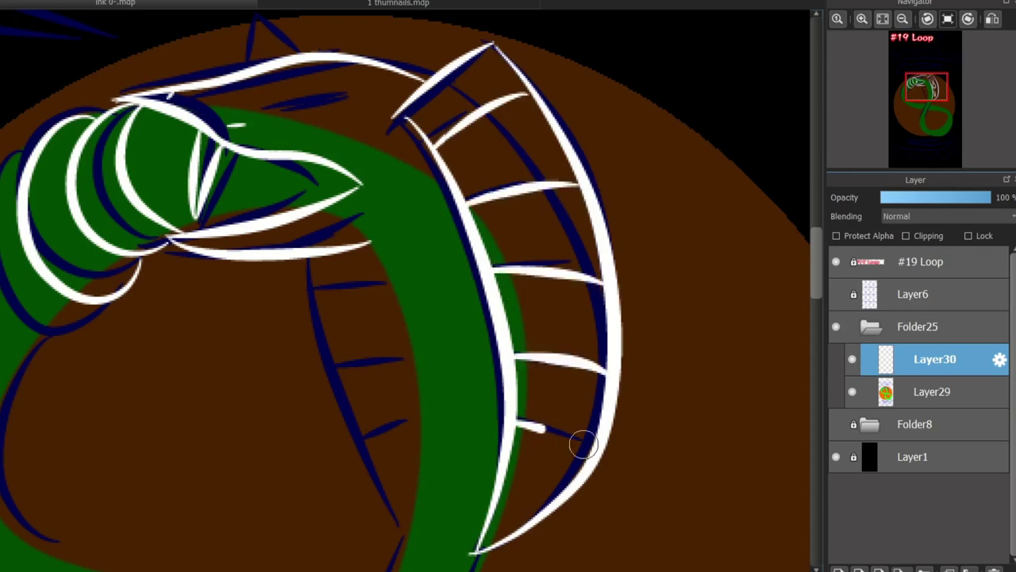
- Outline the body in white with one edge running down from the hood's base and the opposite edge from the jaw past the crossing
{"action": "scroll", "coordinate": [740, 346], "scroll_direction": "down", "scroll_amount": 5}
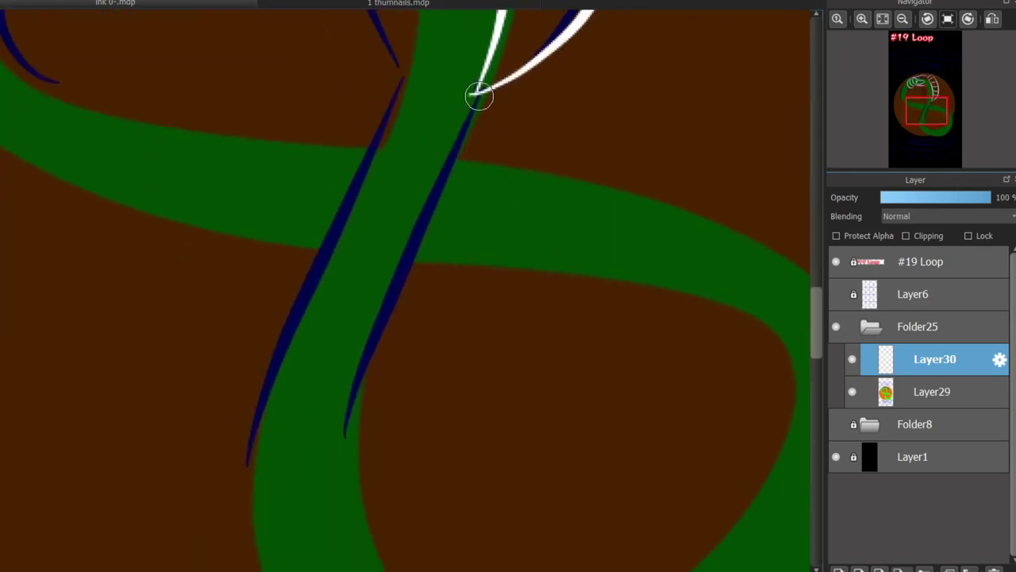
{"action": "mouse_move", "coordinate": [479, 97]}
{"action": "left_mouse_down"}
{"action": "mouse_move", "coordinate": [397, 282]}
{"action": "mouse_move", "coordinate": [365, 528]}
{"action": "left_mouse_up"}
{"action": "key", "text": "ctrl+z"}
{"action": "left_click_drag", "start_coordinate": [481, 90], "coordinate": [363, 522]}
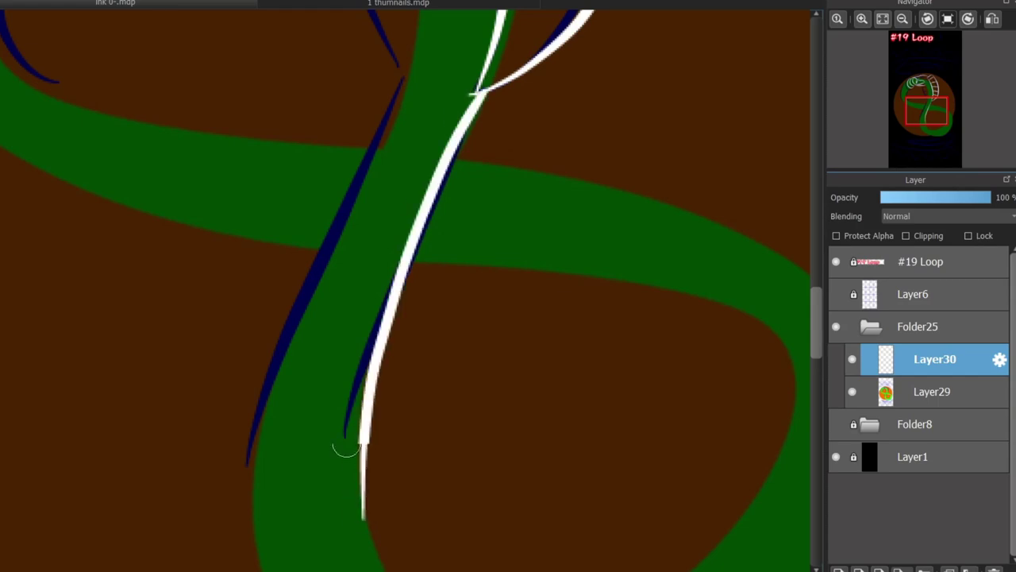
{"action": "scroll", "coordinate": [806, 340], "scroll_direction": "up", "scroll_amount": 3}
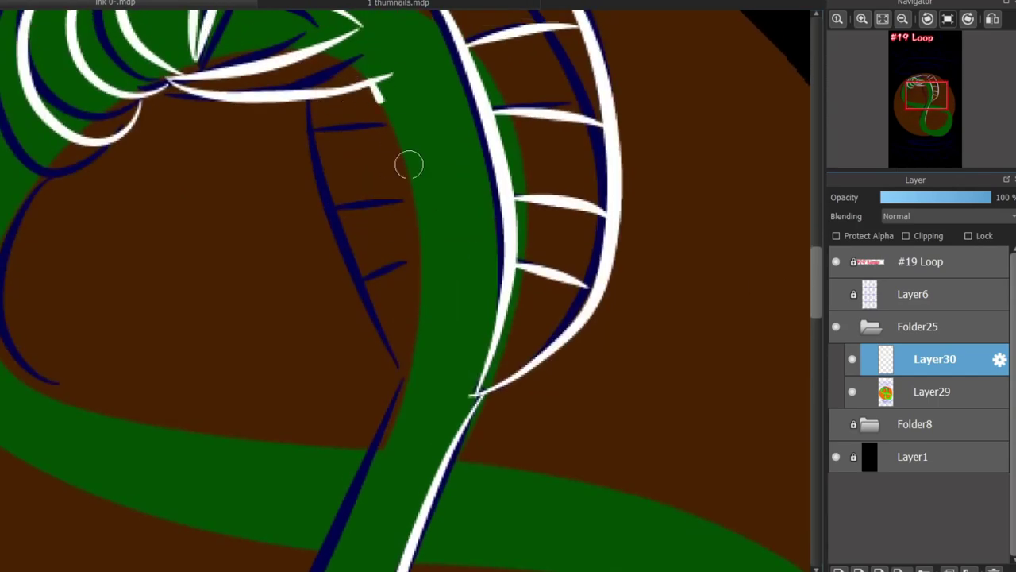
{"action": "key", "text": "ctrl+z"}
{"action": "mouse_move", "coordinate": [359, 89]}
{"action": "left_mouse_down"}
{"action": "mouse_move", "coordinate": [389, 136]}
{"action": "mouse_move", "coordinate": [387, 120]}
{"action": "mouse_move", "coordinate": [329, 568]}
{"action": "left_mouse_up"}
{"action": "key", "text": "ctrl+z"}
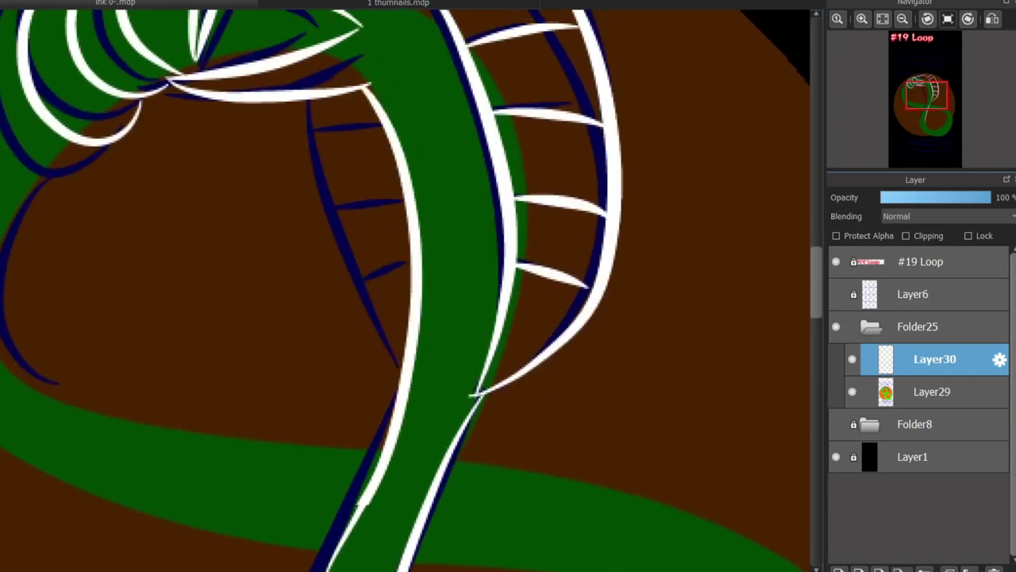
- Redraw the neck's inner edge in white as one stroke from the jaw down past the body crossing
{"action": "key", "text": "ctrl+z"}
{"action": "left_click_drag", "start_coordinate": [374, 116], "coordinate": [358, 472]}
{"action": "key", "text": "ctrl+z"}
{"action": "mouse_move", "coordinate": [357, 84]}
{"action": "left_mouse_down"}
{"action": "mouse_move", "coordinate": [354, 505]}
{"action": "mouse_move", "coordinate": [329, 568]}
{"action": "left_mouse_up"}
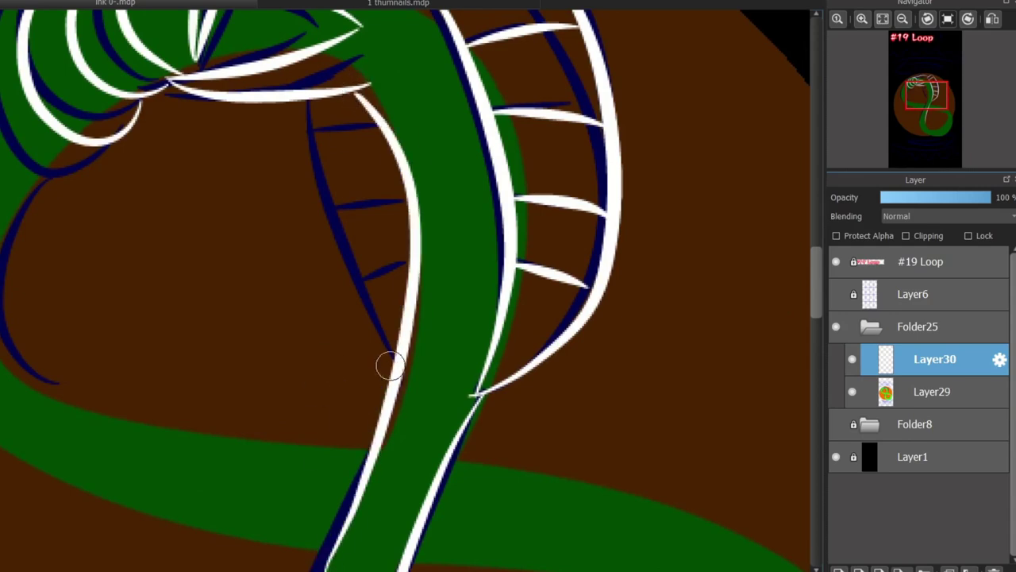
{"action": "scroll", "coordinate": [804, 284], "scroll_direction": "down", "scroll_amount": 6}
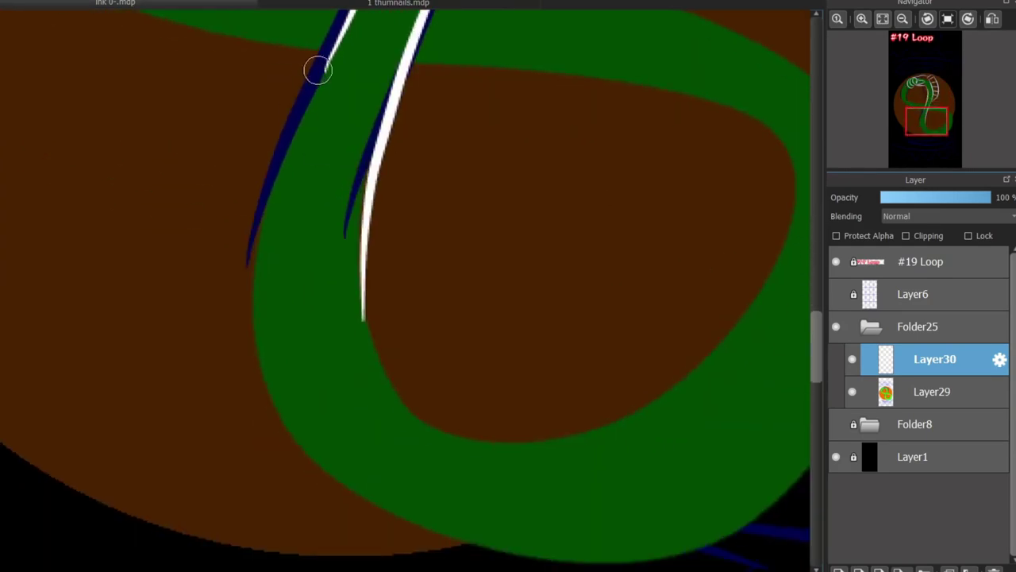
- Outline the lower loop in white, with its outer edge around the bottom and far side and its inner edge curving up to the bend
{"action": "key", "text": "ctrl+z"}
{"action": "mouse_move", "coordinate": [318, 68]}
{"action": "left_mouse_down"}
{"action": "mouse_move", "coordinate": [252, 336]}
{"action": "mouse_move", "coordinate": [255, 291]}
{"action": "left_mouse_up"}
{"action": "left_click_drag", "start_coordinate": [489, 559], "coordinate": [698, 547]}
{"action": "mouse_move", "coordinate": [359, 322]}
{"action": "left_mouse_down"}
{"action": "mouse_move", "coordinate": [767, 231]}
{"action": "mouse_move", "coordinate": [768, 169]}
{"action": "left_mouse_up"}
{"action": "scroll", "coordinate": [429, 437], "scroll_direction": "right", "scroll_amount": 5}
{"action": "key", "text": "ctrl+z"}
{"action": "mouse_move", "coordinate": [103, 318]}
{"action": "left_mouse_down"}
{"action": "mouse_move", "coordinate": [309, 432]}
{"action": "mouse_move", "coordinate": [529, 147]}
{"action": "left_mouse_up"}
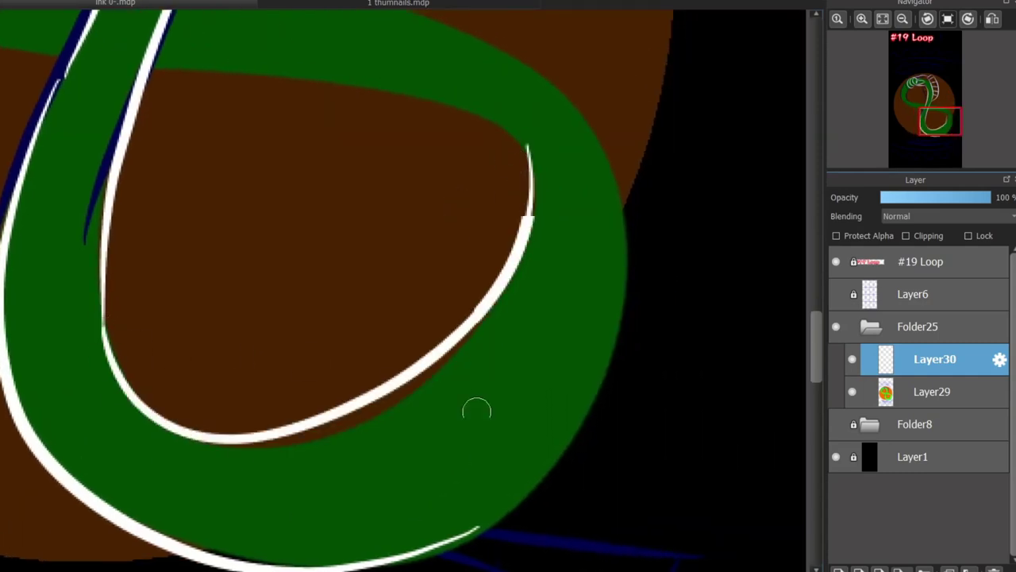
{"action": "mouse_move", "coordinate": [481, 530]}
{"action": "left_mouse_down"}
{"action": "mouse_move", "coordinate": [601, 132]}
{"action": "mouse_move", "coordinate": [494, 56]}
{"action": "left_mouse_up"}
- Draw the crossing body section's upper edge in white from the lower loop's bend back to the neck
{"action": "scroll", "coordinate": [803, 320], "scroll_direction": "up", "scroll_amount": 5}
{"action": "mouse_move", "coordinate": [471, 297]}
{"action": "left_mouse_down"}
{"action": "mouse_move", "coordinate": [425, 262]}
{"action": "mouse_move", "coordinate": [257, 240]}
{"action": "left_mouse_up"}
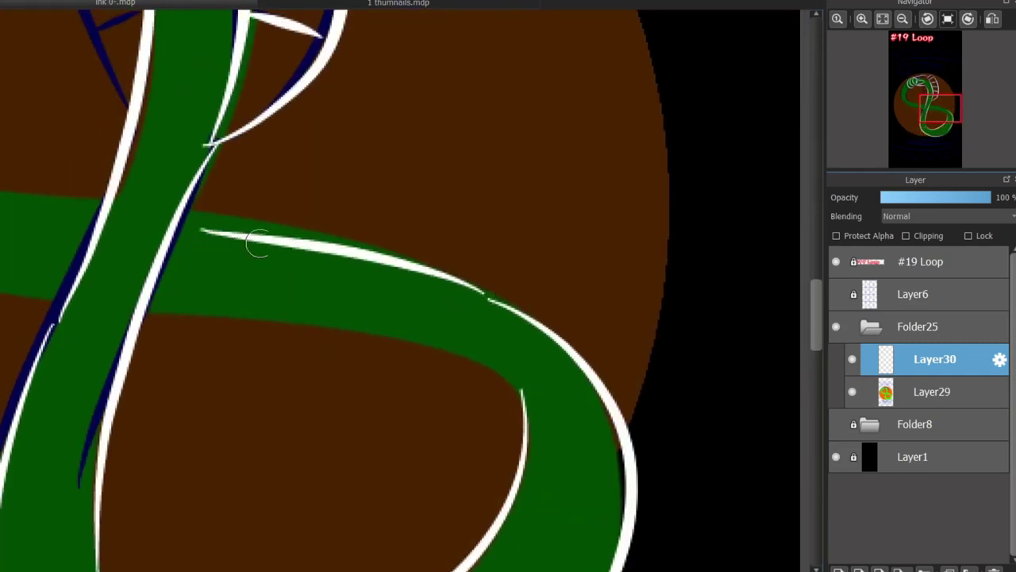
{"action": "key", "text": "ctrl+z"}
{"action": "left_click_drag", "start_coordinate": [509, 307], "coordinate": [204, 211]}
{"action": "left_click_drag", "start_coordinate": [511, 387], "coordinate": [143, 318]}
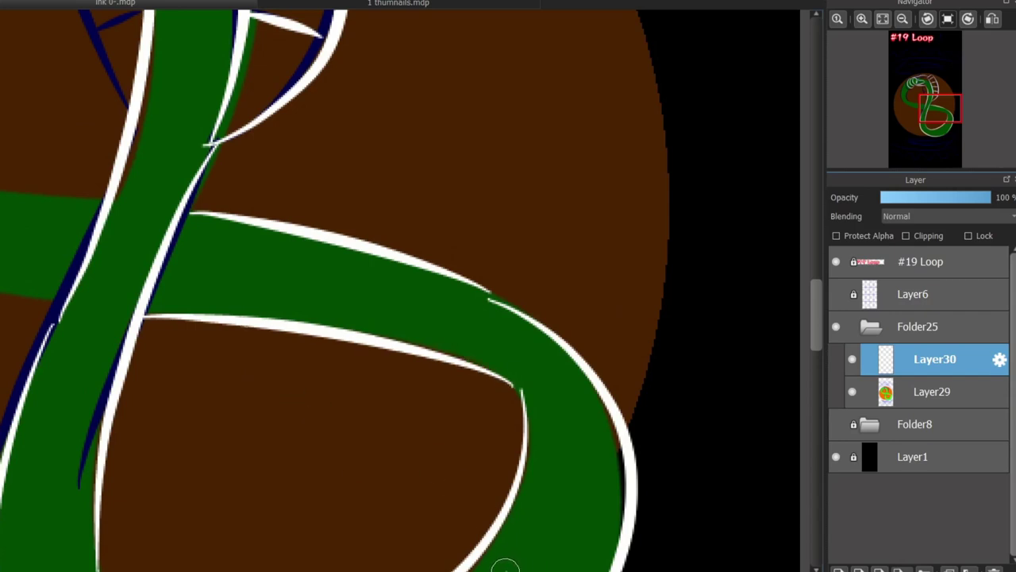
{"action": "key", "text": "ctrl+z"}
{"action": "key", "text": "ctrl+z"}
{"action": "left_click_drag", "start_coordinate": [480, 296], "coordinate": [187, 229]}
{"action": "key", "text": "ctrl+z"}
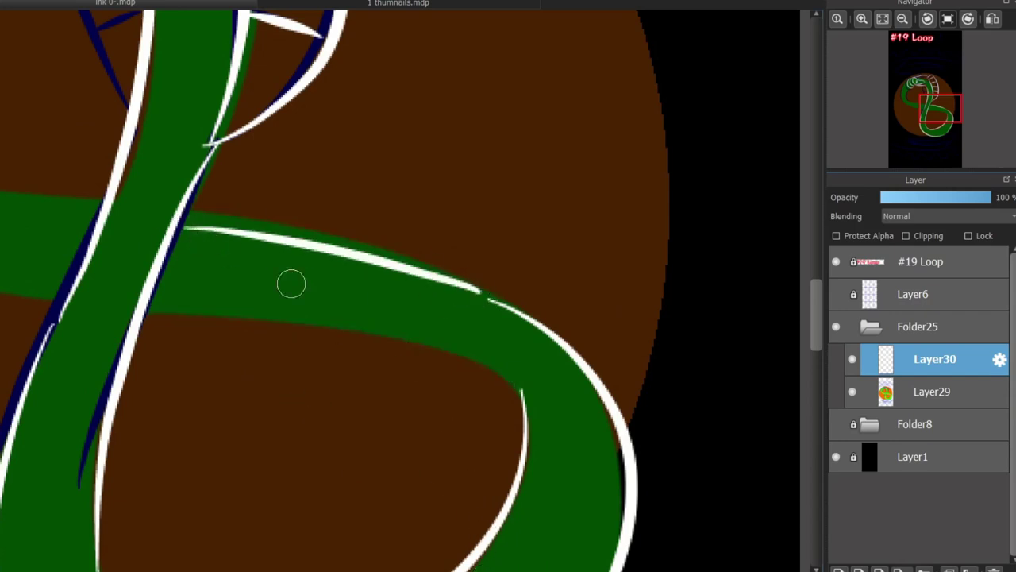
- Draw the crossing body section's lower edge in white from the lower loop's inner edge back to the neck
{"action": "left_click_drag", "start_coordinate": [514, 382], "coordinate": [137, 312]}
{"action": "key", "text": "ctrl+z"}
{"action": "left_click_drag", "start_coordinate": [520, 385], "coordinate": [145, 329]}
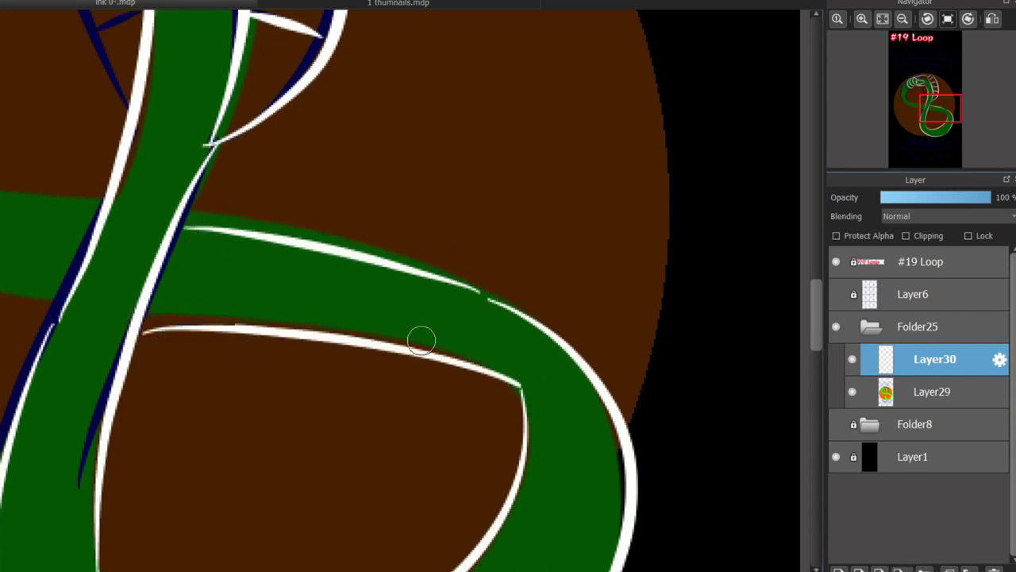
{"action": "key", "text": "ctrl+z"}
{"action": "mouse_move", "coordinate": [519, 388]}
{"action": "left_mouse_down"}
{"action": "mouse_move", "coordinate": [182, 313]}
{"action": "mouse_move", "coordinate": [308, 399]}
{"action": "mouse_move", "coordinate": [147, 309]}
{"action": "mouse_move", "coordinate": [485, 349]}
{"action": "mouse_move", "coordinate": [522, 389]}
{"action": "mouse_move", "coordinate": [498, 375]}
{"action": "mouse_move", "coordinate": [143, 322]}
{"action": "mouse_move", "coordinate": [385, 420]}
{"action": "mouse_move", "coordinate": [504, 383]}
{"action": "mouse_move", "coordinate": [403, 348]}
{"action": "mouse_move", "coordinate": [144, 312]}
{"action": "mouse_move", "coordinate": [509, 385]}
{"action": "mouse_move", "coordinate": [157, 301]}
{"action": "mouse_move", "coordinate": [517, 379]}
{"action": "left_mouse_up"}
{"action": "key", "text": "ctrl+z"}
{"action": "key", "text": "ctrl+z"}
{"action": "key", "text": "ctrl+z"}
{"action": "key", "text": "ctrl+z"}
{"action": "key", "text": "ctrl+z"}
{"action": "key", "text": "ctrl+z"}
{"action": "mouse_move", "coordinate": [262, 329]}
{"action": "left_mouse_down"}
{"action": "mouse_move", "coordinate": [517, 385]}
{"action": "mouse_move", "coordinate": [138, 303]}
{"action": "mouse_move", "coordinate": [148, 302]}
{"action": "left_mouse_up"}
{"action": "key", "text": "ctrl+z"}
- Add a new layer and draw the upper loop's inner edge in white between the curved bands near the mouth and the crossing
{"action": "scroll", "coordinate": [742, 302], "scroll_direction": "up", "scroll_amount": 10}
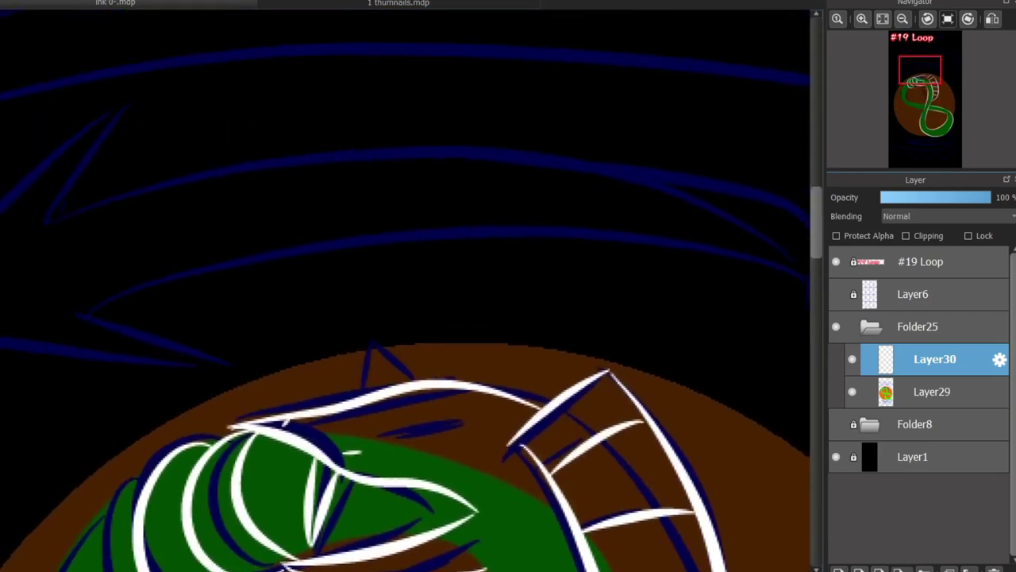
{"action": "scroll", "coordinate": [742, 302], "scroll_direction": "down", "scroll_amount": 4}
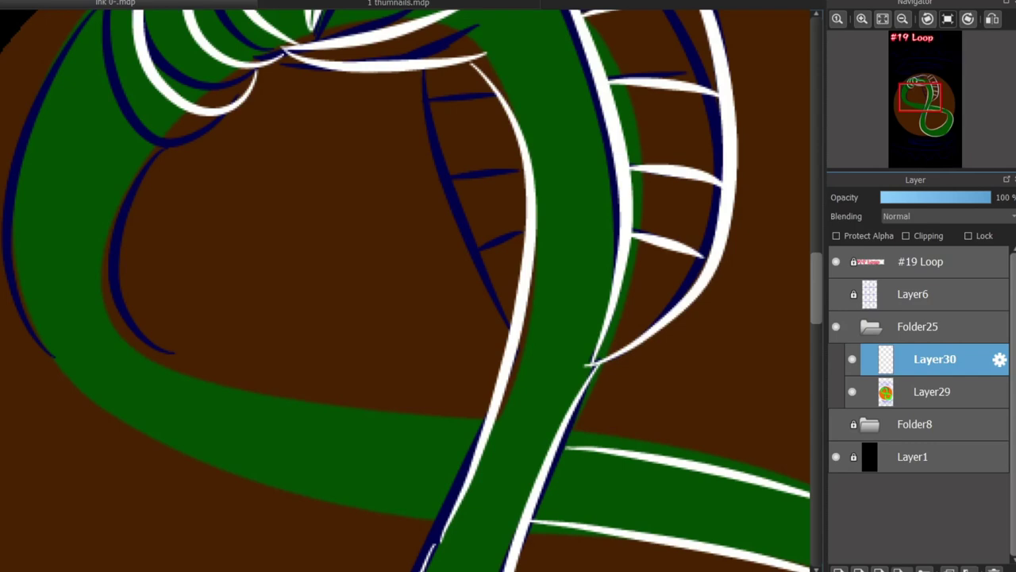
{"action": "scroll", "coordinate": [212, 564], "scroll_direction": "left", "scroll_amount": 2}
{"action": "key", "text": "ctrl+shift+n"}
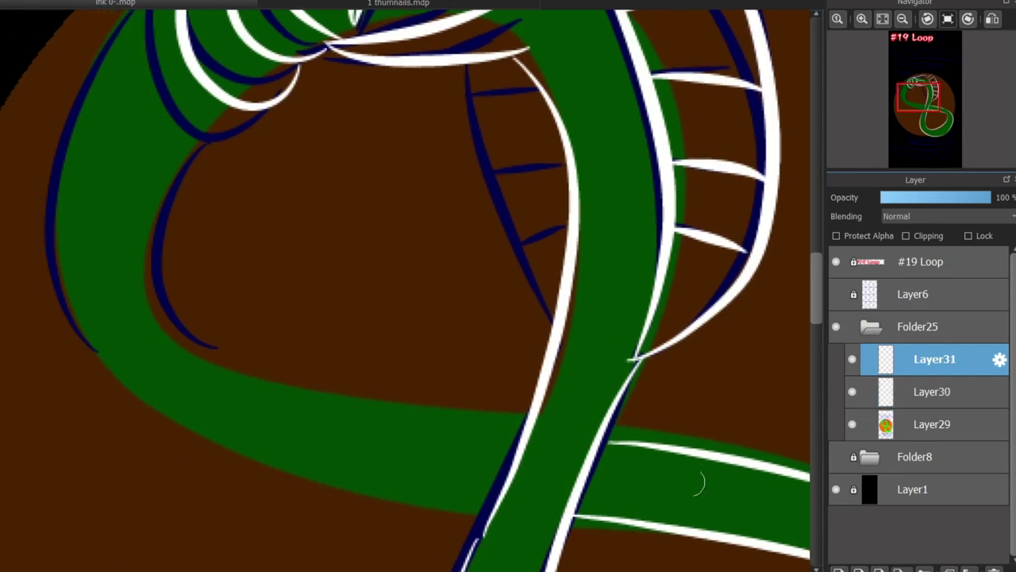
{"action": "scroll", "coordinate": [526, 418], "scroll_direction": "up", "scroll_amount": 1}
{"action": "mouse_move", "coordinate": [256, 119]}
{"action": "left_mouse_down"}
{"action": "mouse_move", "coordinate": [204, 341]}
{"action": "mouse_move", "coordinate": [500, 429]}
{"action": "left_mouse_up"}
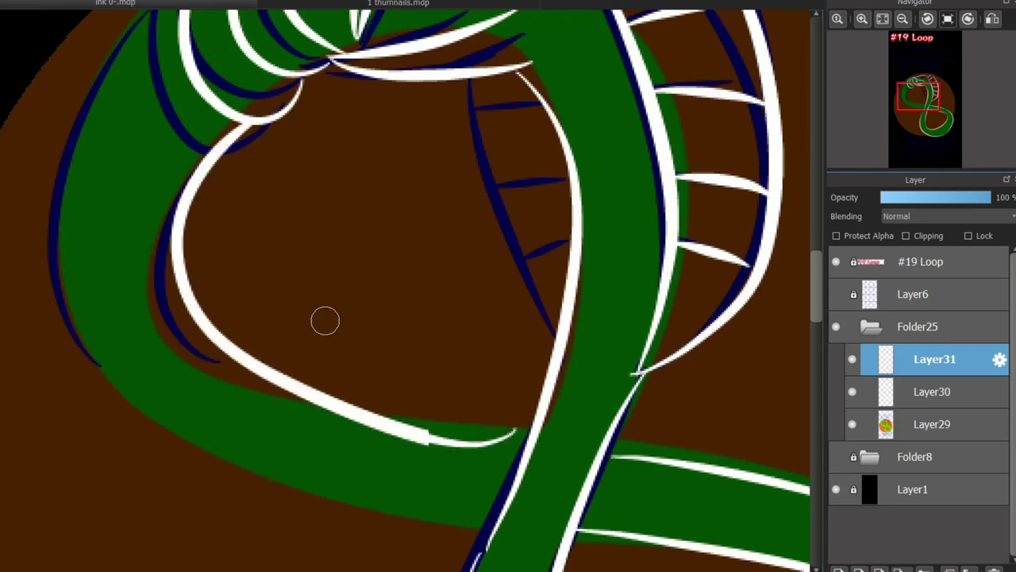
{"action": "key", "text": "ctrl+z"}
{"action": "mouse_move", "coordinate": [252, 120]}
{"action": "left_mouse_down"}
{"action": "mouse_move", "coordinate": [158, 274]}
{"action": "mouse_move", "coordinate": [484, 413]}
{"action": "mouse_move", "coordinate": [524, 442]}
{"action": "mouse_move", "coordinate": [223, 130]}
{"action": "left_mouse_up"}
{"action": "key", "text": "ctrl+z"}
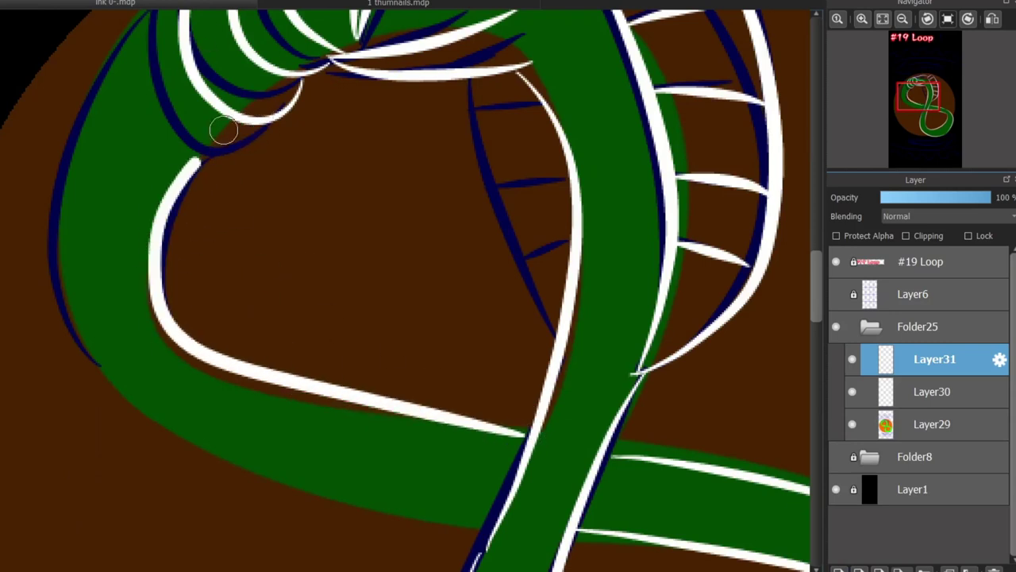
{"action": "key", "text": "ctrl+z"}
{"action": "mouse_move", "coordinate": [523, 433]}
{"action": "left_mouse_down"}
{"action": "mouse_move", "coordinate": [165, 342]}
{"action": "mouse_move", "coordinate": [240, 125]}
{"action": "left_mouse_up"}
- Draw the upper loop's outer edge in white from the crossing up around to the curved bands near the mouth
{"action": "mouse_move", "coordinate": [485, 530]}
{"action": "left_mouse_down"}
{"action": "mouse_move", "coordinate": [209, 427]}
{"action": "mouse_move", "coordinate": [71, 226]}
{"action": "mouse_move", "coordinate": [71, 316]}
{"action": "left_mouse_up"}
{"action": "key", "text": "ctrl+z"}
{"action": "left_click_drag", "start_coordinate": [61, 252], "coordinate": [99, 88]}
{"action": "left_click_drag", "start_coordinate": [816, 306], "coordinate": [816, 290]}
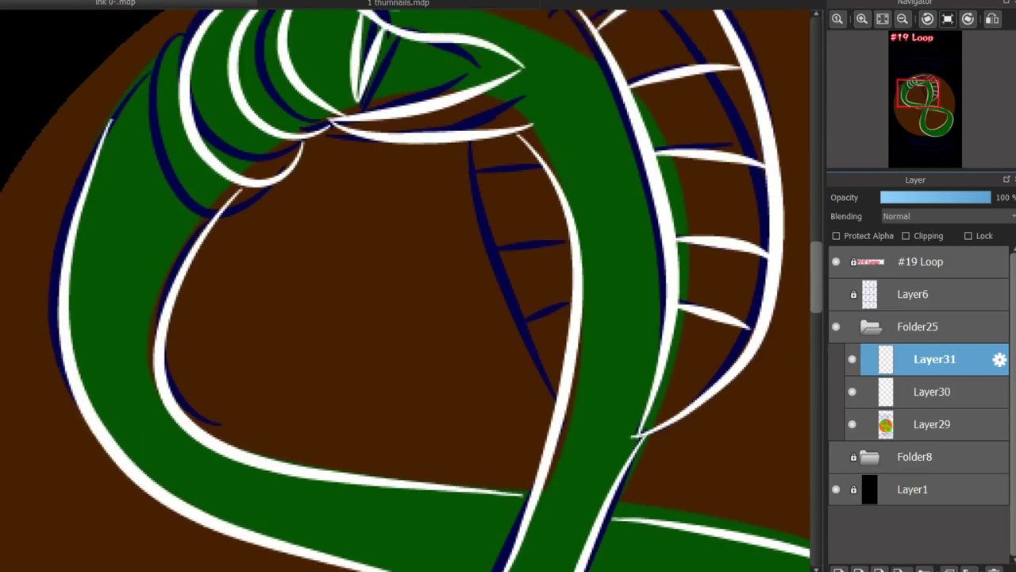
{"action": "scroll", "coordinate": [139, 95], "scroll_direction": "up", "scroll_amount": 2}
{"action": "left_click_drag", "start_coordinate": [119, 213], "coordinate": [203, 137]}
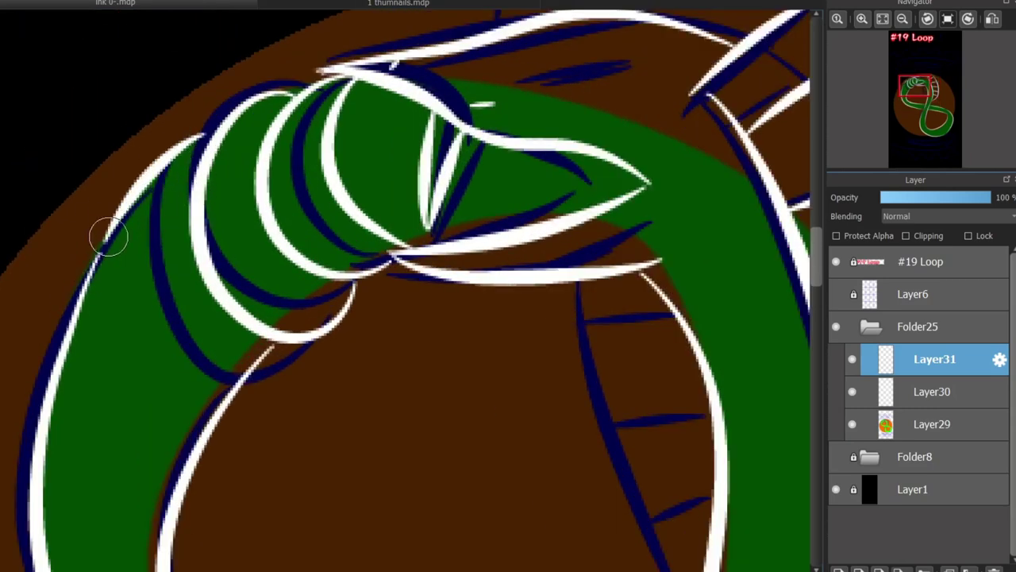
{"action": "key", "text": "ctrl+z"}
{"action": "mouse_move", "coordinate": [107, 234]}
{"action": "left_mouse_down"}
{"action": "mouse_move", "coordinate": [164, 164]}
{"action": "mouse_move", "coordinate": [218, 140]}
{"action": "left_mouse_up"}
{"action": "scroll", "coordinate": [199, 226], "scroll_direction": "down", "scroll_amount": 3}
{"action": "left_click_drag", "start_coordinate": [816, 301], "coordinate": [817, 358]}
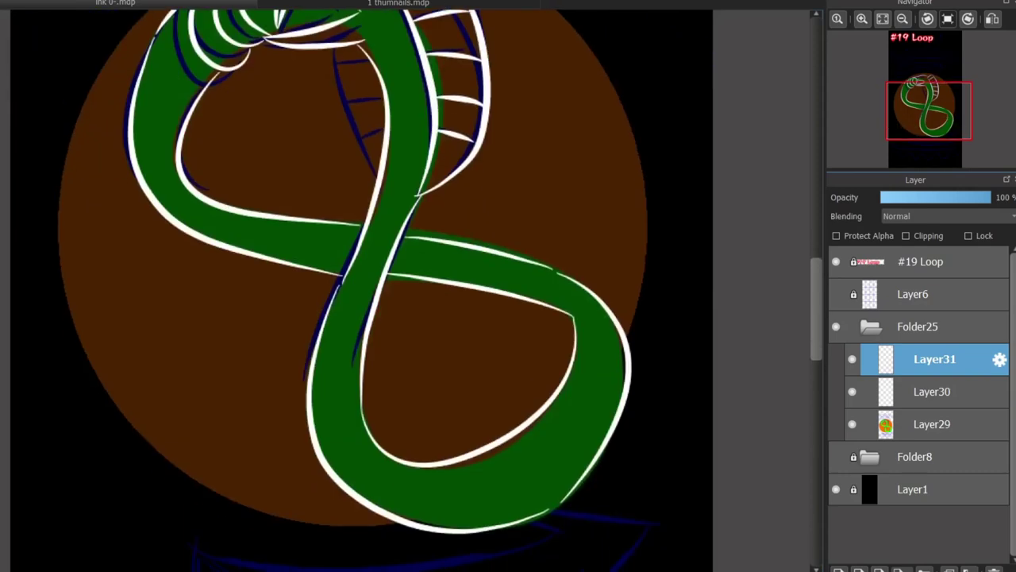
- Draw the near side of the hood and its pointed tip above the head in white, leaving out the part across the head
{"action": "scroll", "coordinate": [304, 48], "scroll_direction": "up", "scroll_amount": 3}
{"action": "mouse_move", "coordinate": [304, 18]}
{"action": "left_mouse_down"}
{"action": "mouse_move", "coordinate": [373, 349]}
{"action": "mouse_move", "coordinate": [445, 482]}
{"action": "left_mouse_up"}
{"action": "key", "text": "ctrl+z"}
{"action": "mouse_move", "coordinate": [435, 528]}
{"action": "left_mouse_down"}
{"action": "mouse_move", "coordinate": [346, 303]}
{"action": "mouse_move", "coordinate": [307, 20]}
{"action": "left_mouse_up"}
{"action": "left_click_drag", "start_coordinate": [347, 52], "coordinate": [309, 17]}
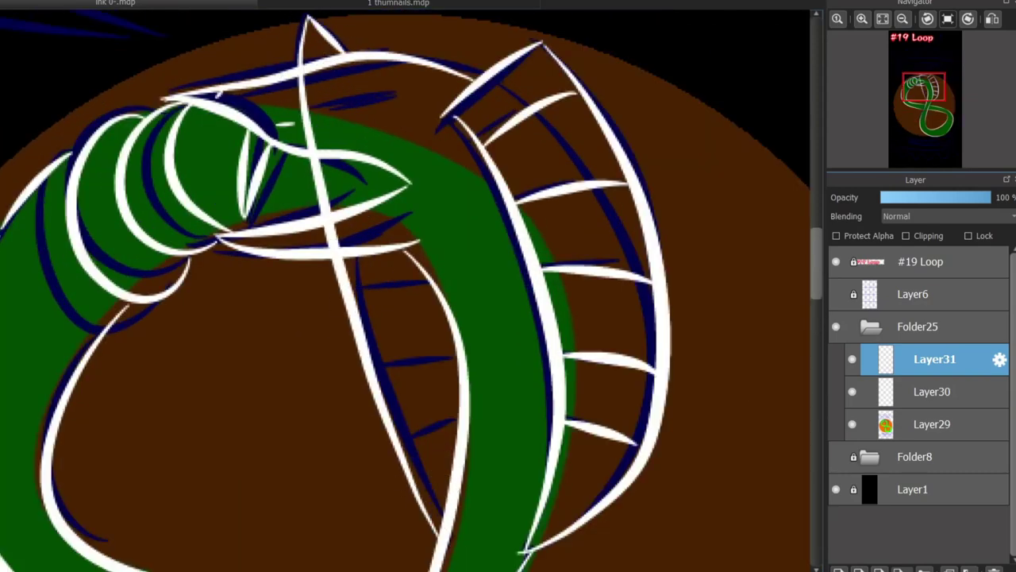
{"action": "scroll", "coordinate": [300, 76], "scroll_direction": "up", "scroll_amount": 2}
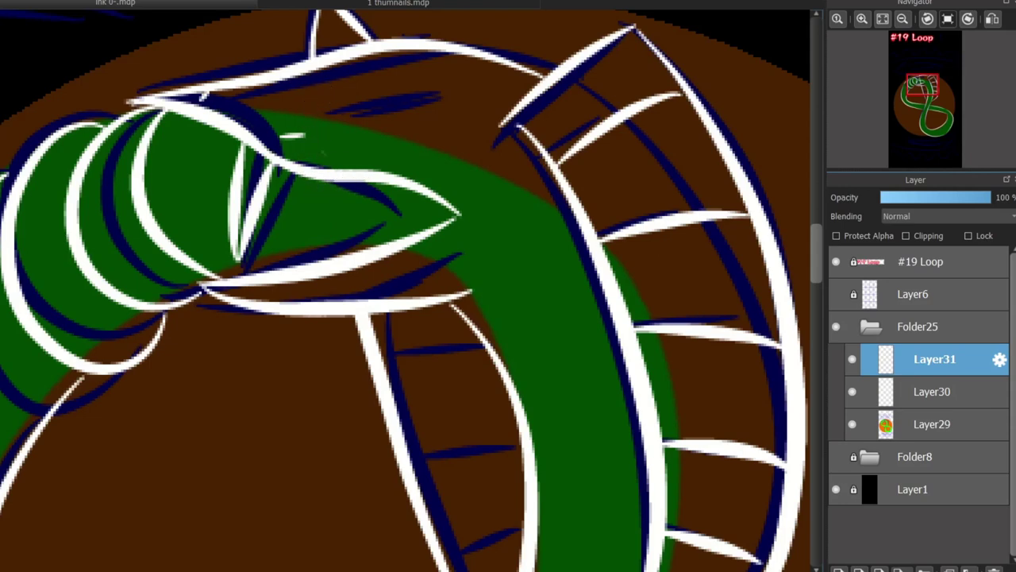
- Draw three curved white ribs across the near side of the hood, between its outer edge and the neck
{"action": "scroll", "coordinate": [342, 318], "scroll_direction": "down", "scroll_amount": 3}
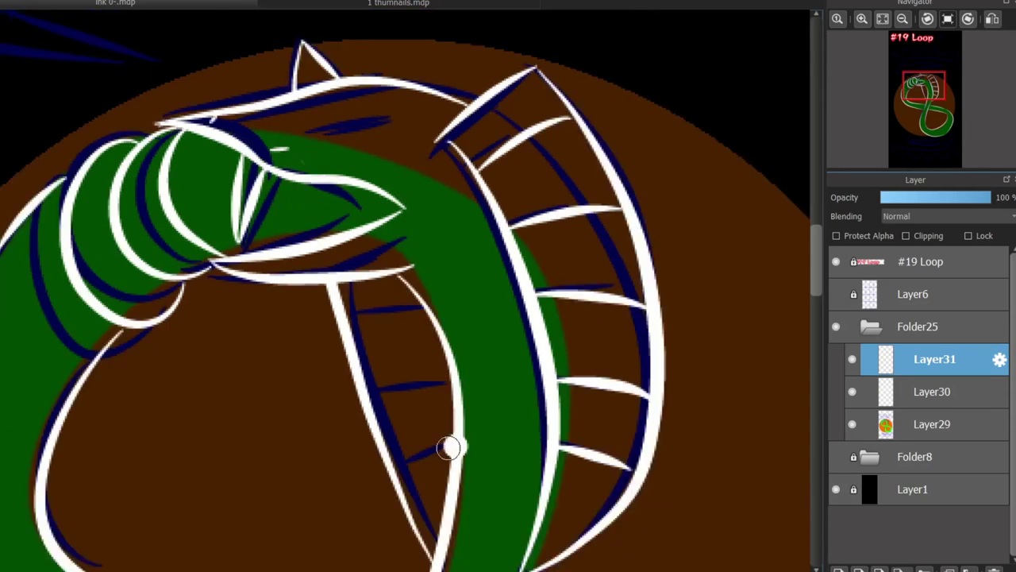
{"action": "left_click_drag", "start_coordinate": [449, 439], "coordinate": [370, 433]}
{"action": "scroll", "coordinate": [373, 435], "scroll_direction": "up", "scroll_amount": 3}
{"action": "key", "text": "ctrl+z"}
{"action": "left_click_drag", "start_coordinate": [480, 430], "coordinate": [393, 431]}
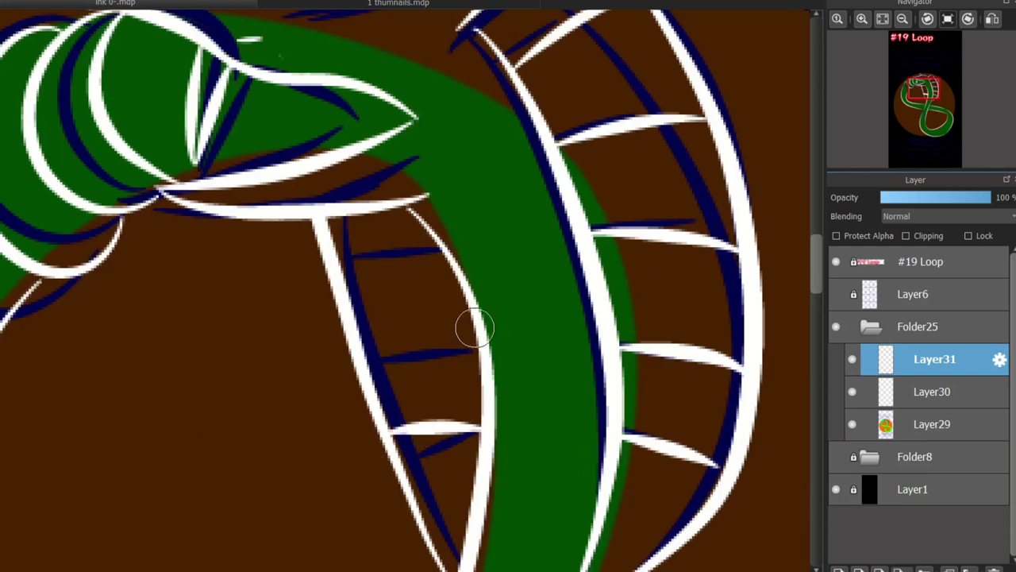
{"action": "left_click_drag", "start_coordinate": [475, 326], "coordinate": [371, 343]}
{"action": "left_click_drag", "start_coordinate": [437, 252], "coordinate": [341, 259]}
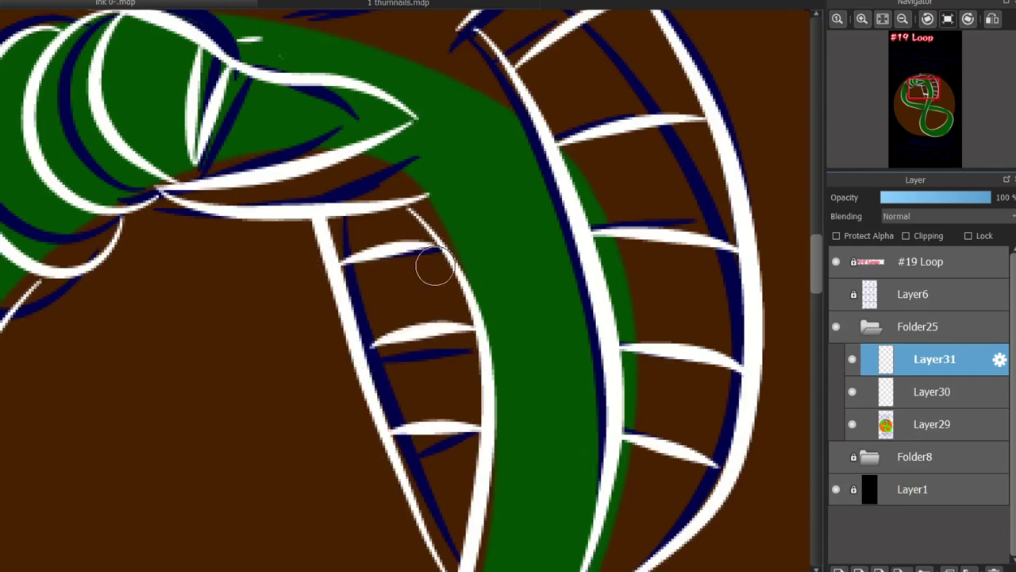
- Draw the head of the upper arrow in white over the sketch, with its point and two barbs
{"action": "scroll", "coordinate": [434, 265], "scroll_direction": "down", "scroll_amount": 5}
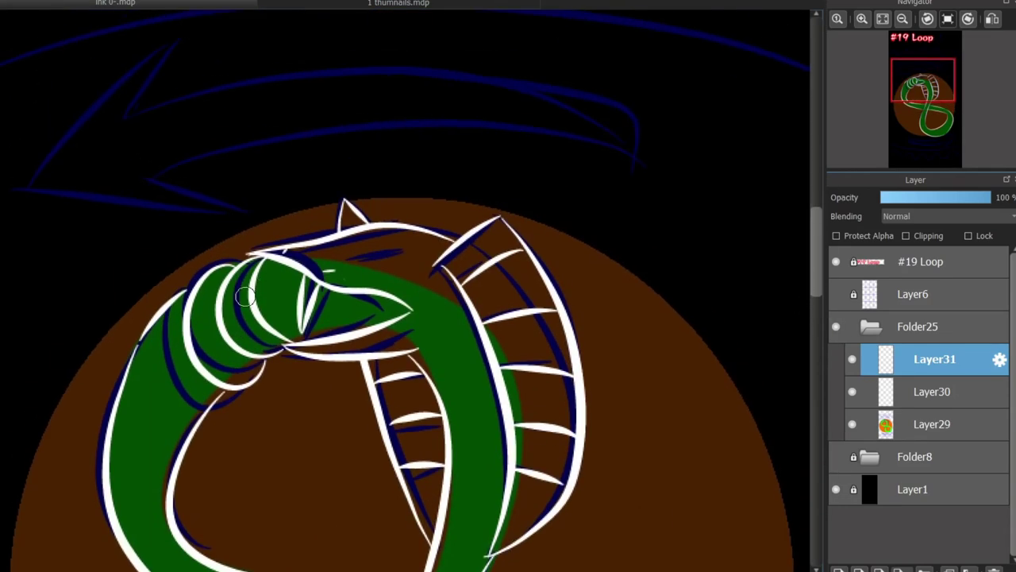
{"action": "scroll", "coordinate": [252, 238], "scroll_direction": "up", "scroll_amount": 2}
{"action": "scroll", "coordinate": [802, 290], "scroll_direction": "down", "scroll_amount": 6}
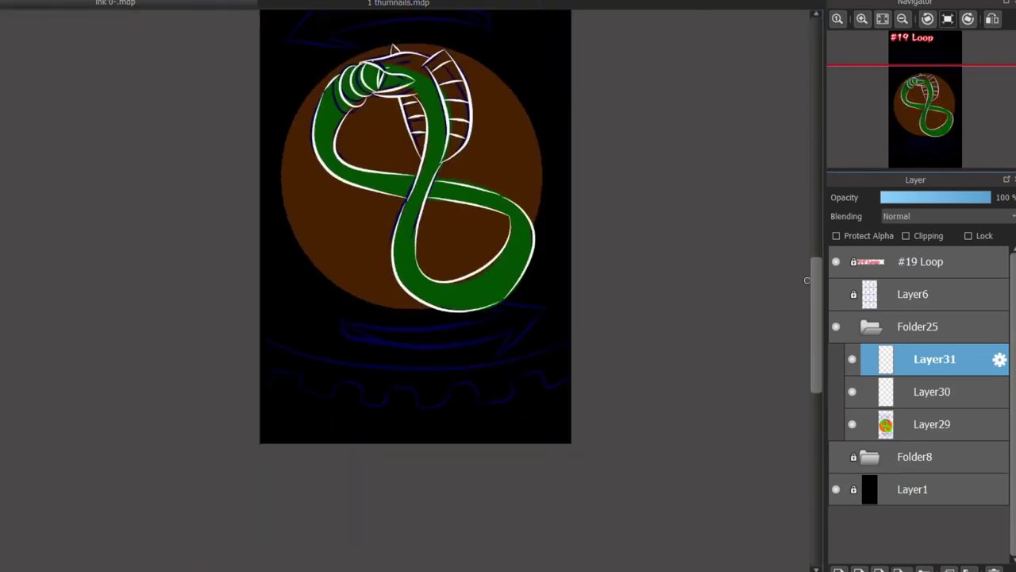
{"action": "scroll", "coordinate": [302, 224], "scroll_direction": "up", "scroll_amount": 3}
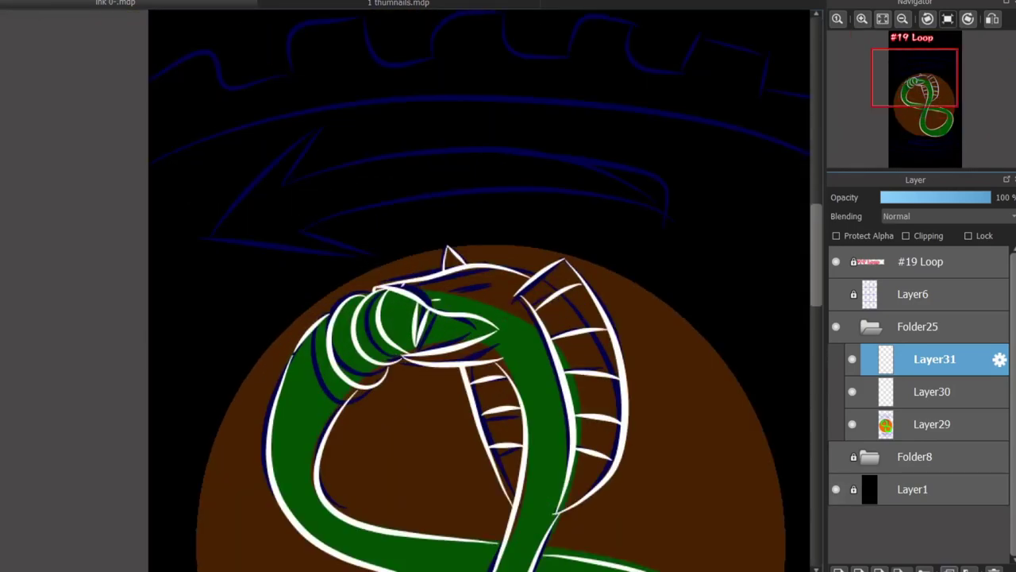
{"action": "scroll", "coordinate": [274, 167], "scroll_direction": "up", "scroll_amount": 1}
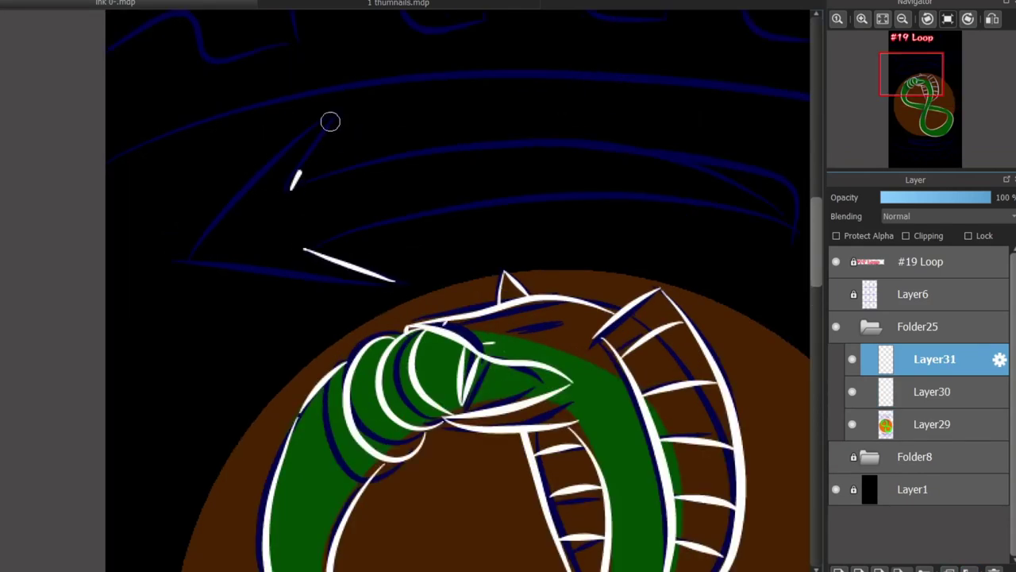
{"action": "mouse_move", "coordinate": [330, 120]}
{"action": "left_mouse_down"}
{"action": "mouse_move", "coordinate": [192, 240]}
{"action": "mouse_move", "coordinate": [283, 149]}
{"action": "left_mouse_up"}
{"action": "mouse_move", "coordinate": [193, 253]}
{"action": "left_mouse_down"}
{"action": "mouse_move", "coordinate": [389, 284]}
{"action": "mouse_move", "coordinate": [300, 283]}
{"action": "left_mouse_up"}
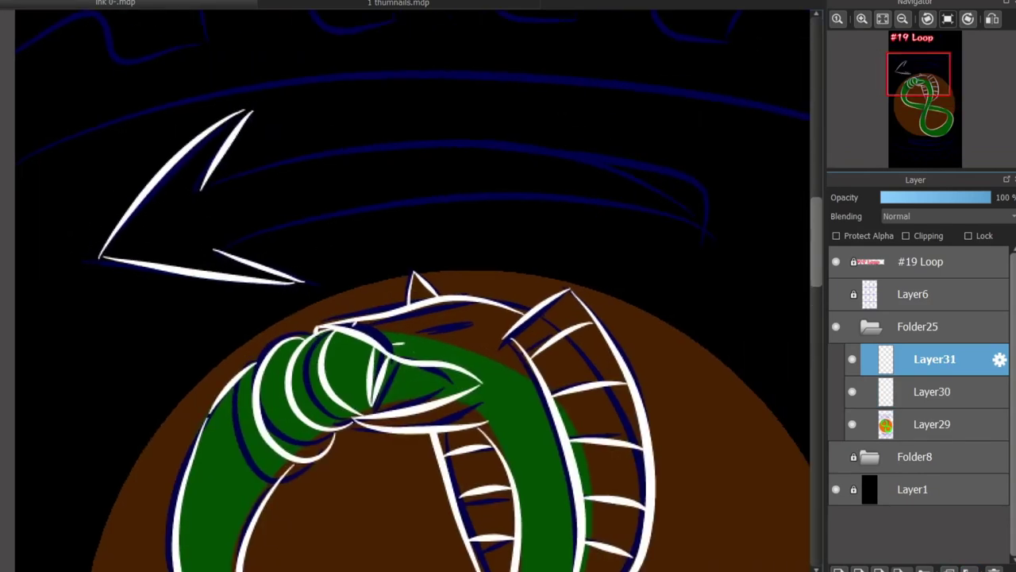
- Draw the upper arrow's curved shaft in white with both long edges and the closed end
{"action": "mouse_move", "coordinate": [143, 243]}
{"action": "left_mouse_down"}
{"action": "mouse_move", "coordinate": [447, 194]}
{"action": "mouse_move", "coordinate": [295, 240]}
{"action": "mouse_move", "coordinate": [589, 217]}
{"action": "left_mouse_up"}
{"action": "key", "text": "ctrl+z"}
{"action": "key", "text": "ctrl+z"}
{"action": "mouse_move", "coordinate": [126, 186]}
{"action": "left_mouse_down"}
{"action": "mouse_move", "coordinate": [574, 195]}
{"action": "mouse_move", "coordinate": [592, 214]}
{"action": "left_mouse_up"}
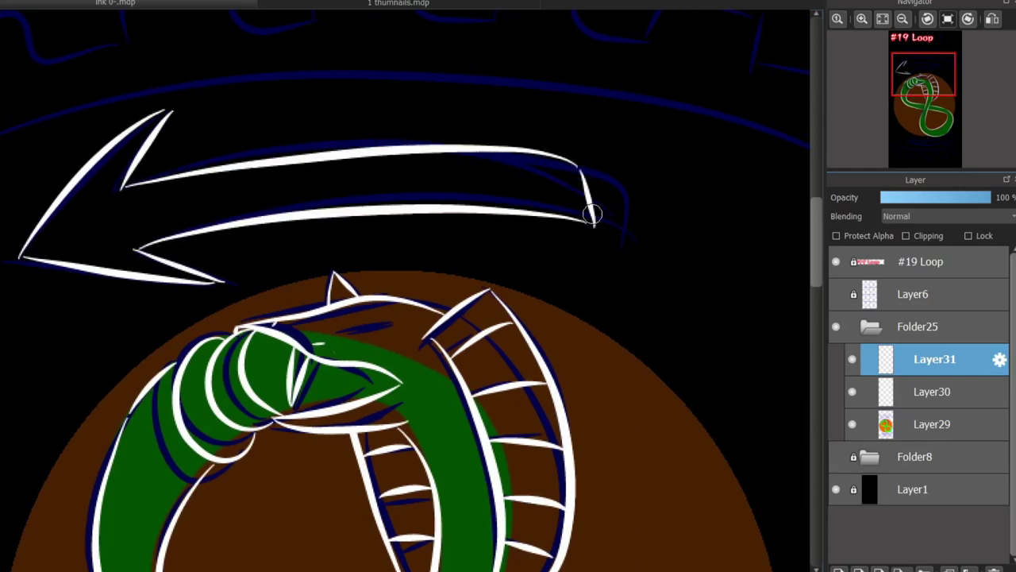
{"action": "scroll", "coordinate": [544, 167], "scroll_direction": "down", "scroll_amount": 5}
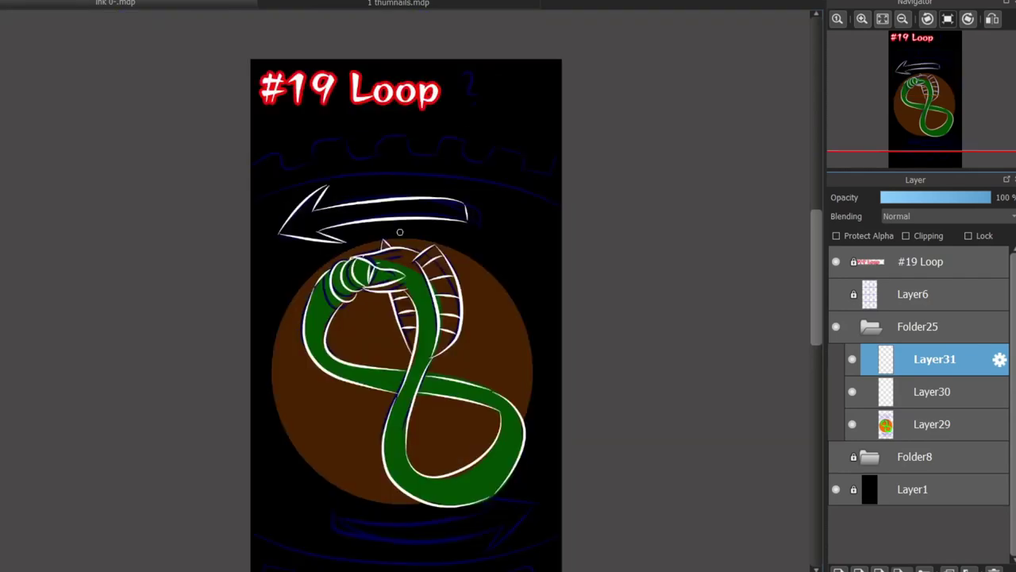
- Duplicate the white arrow and move the copy below the snake over the lower arrow sketch
{"action": "scroll", "coordinate": [544, 166], "scroll_direction": "up", "scroll_amount": 3}
{"action": "left_click", "coordinate": [949, 569]}
{"action": "key", "text": "ctrl+t"}
{"action": "scroll", "coordinate": [346, 159], "scroll_direction": "down", "scroll_amount": 3}
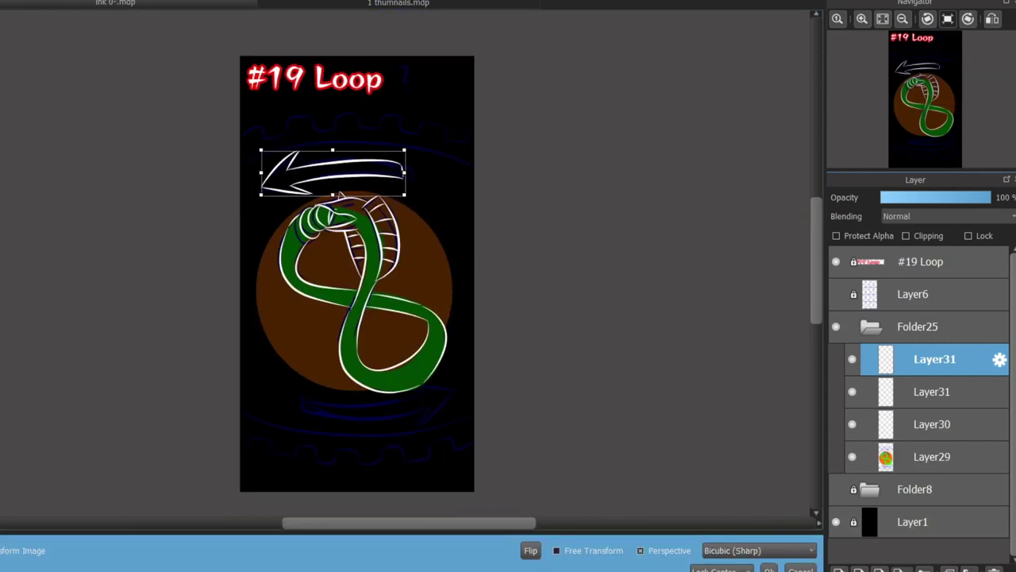
{"action": "left_click_drag", "start_coordinate": [341, 173], "coordinate": [344, 426]}
{"action": "scroll", "coordinate": [344, 425], "scroll_direction": "up", "scroll_amount": 3}
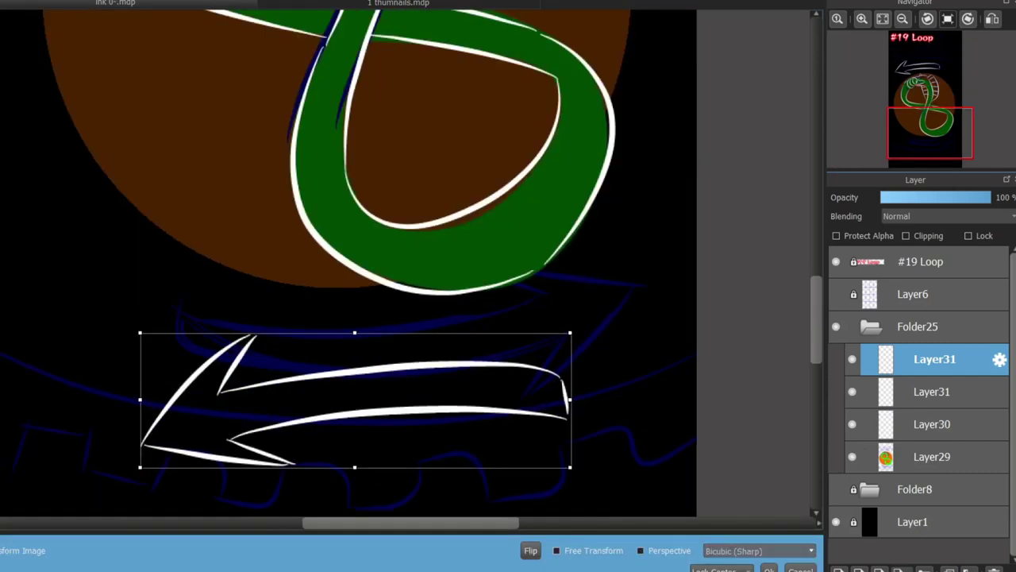
- Turn the arrow copy to point the opposite way, align it under the lower loop and apply the transformation
{"action": "scroll", "coordinate": [758, 551], "scroll_direction": "down", "scroll_amount": 1}
{"action": "left_click_drag", "start_coordinate": [588, 484], "coordinate": [143, 294]}
{"action": "left_click_drag", "start_coordinate": [373, 372], "coordinate": [399, 357]}
{"action": "key", "text": "Return"}
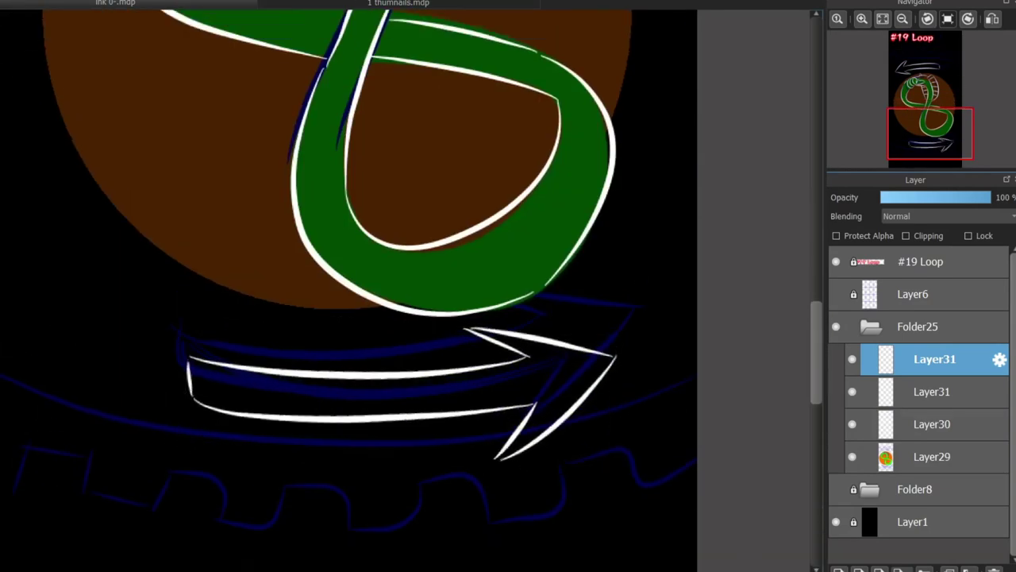
- Select the lower gear rim area on Layer29, move it slightly down and deselect
{"action": "left_click", "coordinate": [936, 456]}
{"action": "key", "text": "ctrl+minus"}
{"action": "left_click_drag", "start_coordinate": [91, 404], "coordinate": [704, 549]}
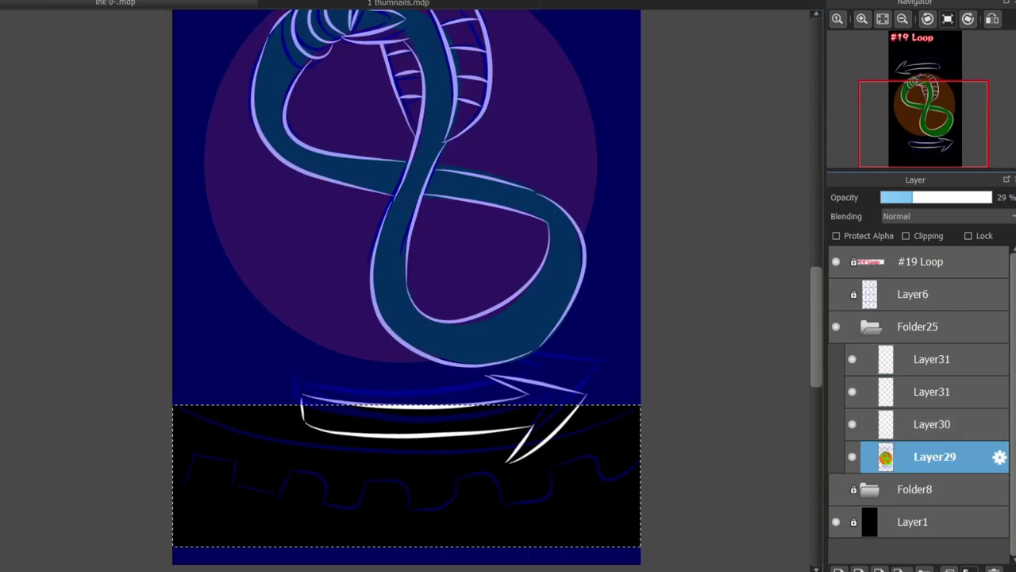
{"action": "key", "text": "ctrl+d"}
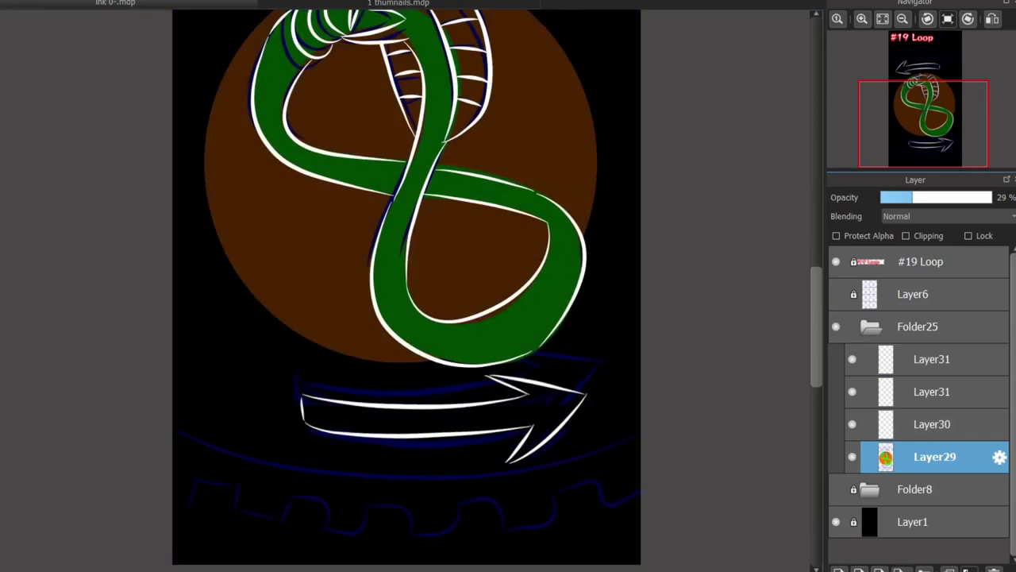
{"action": "scroll", "coordinate": [407, 286], "scroll_direction": "up", "scroll_amount": 5}
{"action": "scroll", "coordinate": [406, 286], "scroll_direction": "down", "scroll_amount": 5}
- Merge both Layer31 layers down into Layer30 and hide the Layer29 sketch
{"action": "left_click", "coordinate": [936, 359]}
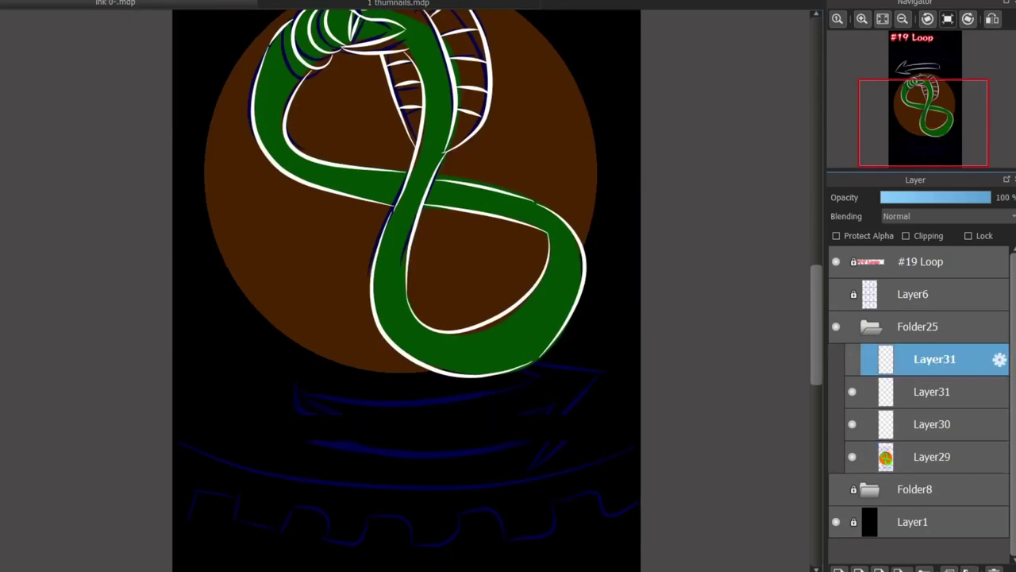
{"action": "key", "text": "ctrl+e"}
{"action": "key", "text": "ctrl+e"}
{"action": "left_click", "coordinate": [852, 392]}
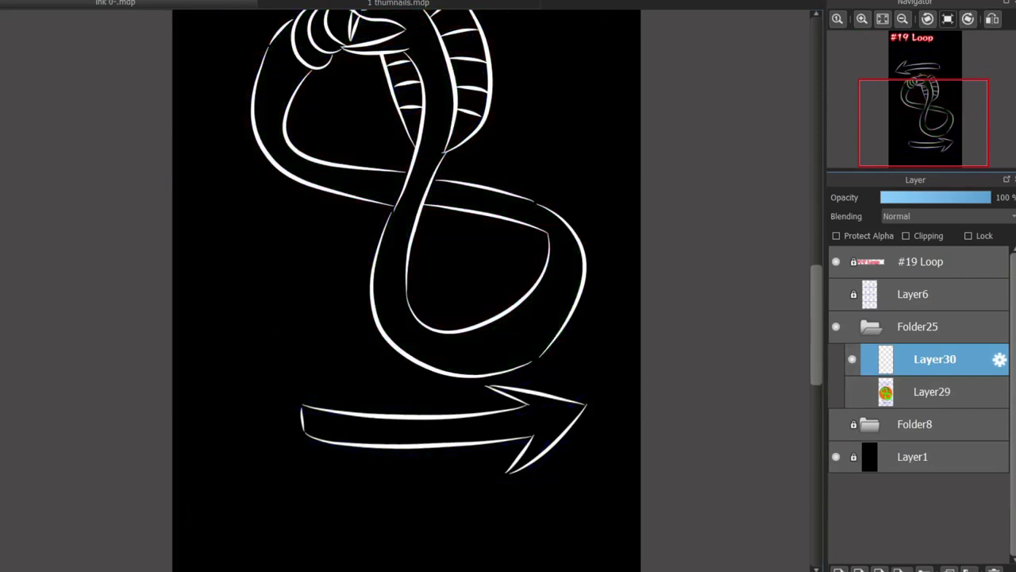
{"action": "scroll", "coordinate": [407, 286], "scroll_direction": "up", "scroll_amount": 5}
{"action": "scroll", "coordinate": [407, 286], "scroll_direction": "down", "scroll_amount": 3}
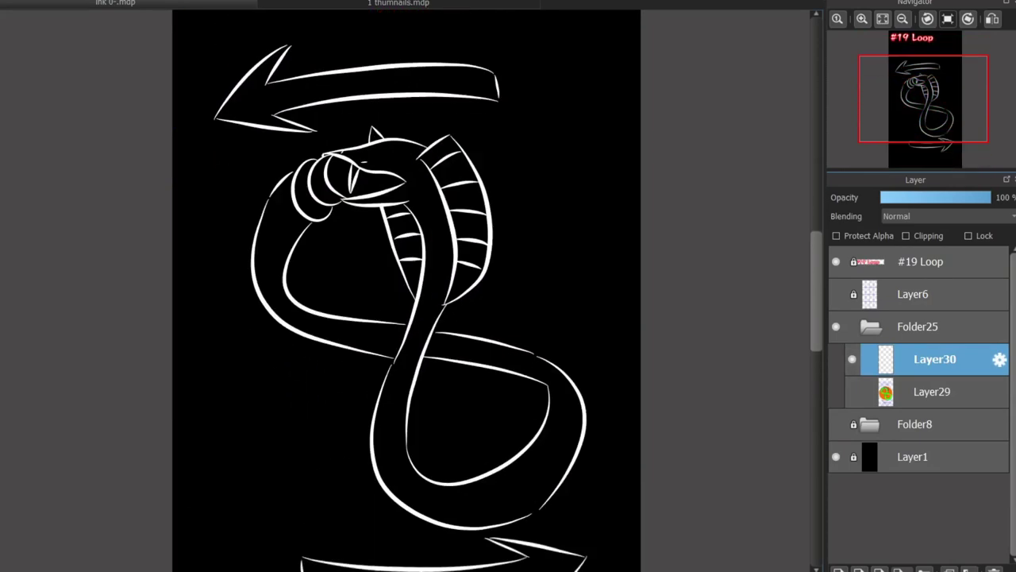
- Show the Layer29 sketch again and add an empty Layer31 above Layer30 for the gear lines
{"action": "scroll", "coordinate": [406, 286], "scroll_direction": "up", "scroll_amount": 1}
{"action": "key", "text": "ctrl+z"}
{"action": "key", "text": "ctrl+z"}
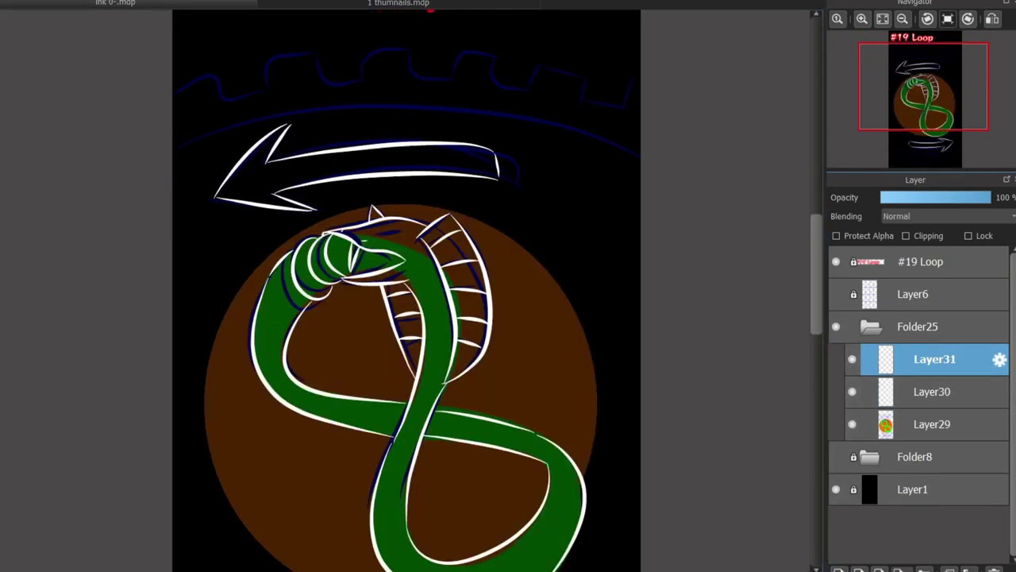
{"action": "scroll", "coordinate": [369, 146], "scroll_direction": "up", "scroll_amount": 2}
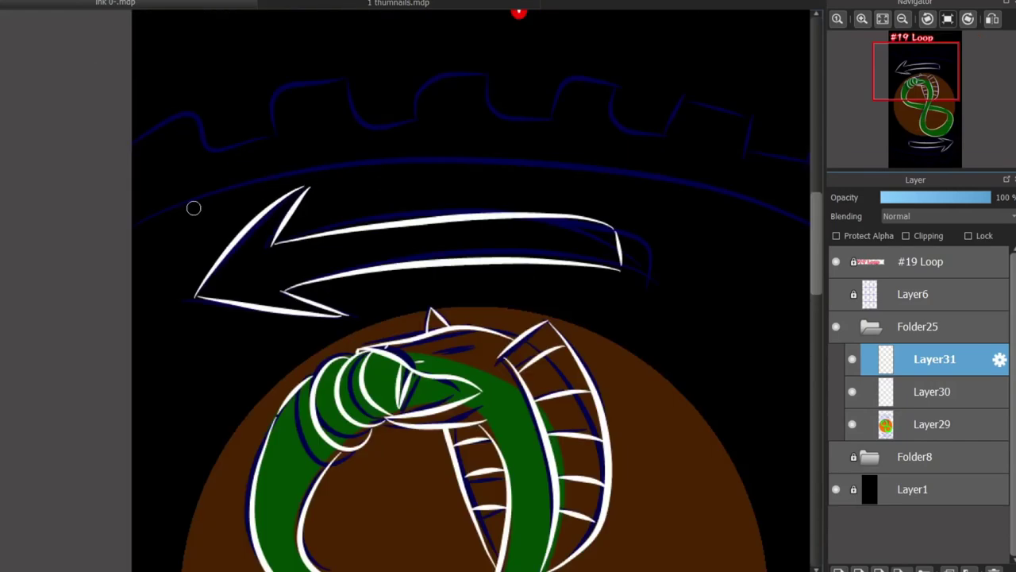
- Trace the upper gear's inner rim on Layer31 as one long white arc spanning the canvas width
{"action": "scroll", "coordinate": [469, 286], "scroll_direction": "right", "scroll_amount": 3}
{"action": "mouse_move", "coordinate": [14, 231]}
{"action": "left_mouse_down"}
{"action": "mouse_move", "coordinate": [549, 166]}
{"action": "mouse_move", "coordinate": [679, 227]}
{"action": "mouse_move", "coordinate": [458, 177]}
{"action": "mouse_move", "coordinate": [699, 230]}
{"action": "mouse_move", "coordinate": [608, 164]}
{"action": "mouse_move", "coordinate": [35, 226]}
{"action": "mouse_move", "coordinate": [717, 253]}
{"action": "left_mouse_up"}
{"action": "key", "text": "ctrl+z"}
{"action": "key", "text": "ctrl+z"}
{"action": "key", "text": "ctrl+z"}
{"action": "key", "text": "ctrl+z"}
- Trace the upper gear's row of teeth in white over the sketch, redoing the teeth that come out uneven
{"action": "mouse_move", "coordinate": [32, 122]}
{"action": "left_mouse_down"}
{"action": "mouse_move", "coordinate": [154, 145]}
{"action": "mouse_move", "coordinate": [434, 124]}
{"action": "mouse_move", "coordinate": [504, 132]}
{"action": "left_mouse_up"}
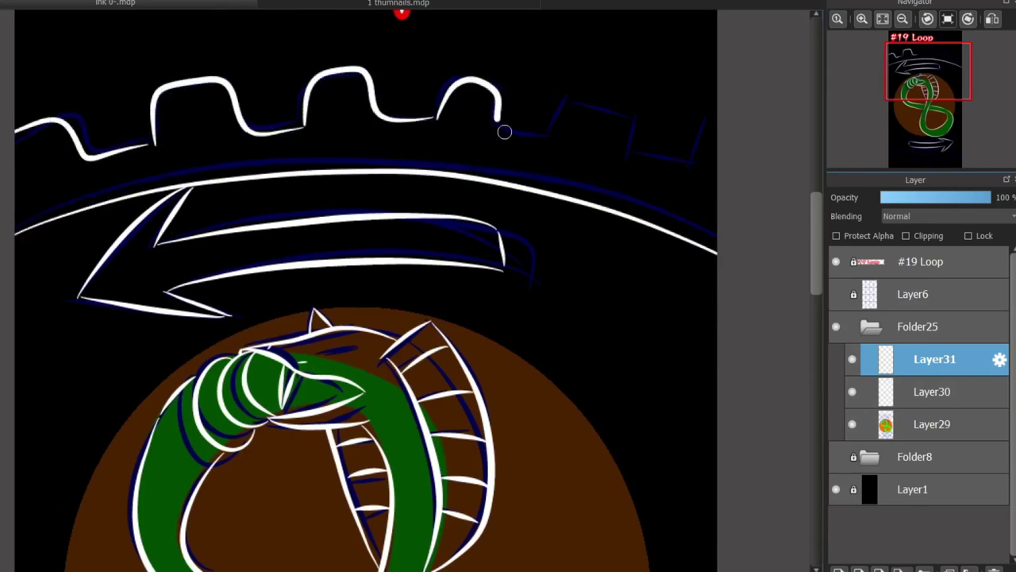
{"action": "key", "text": "ctrl+z"}
{"action": "left_click_drag", "start_coordinate": [438, 119], "coordinate": [505, 106]}
{"action": "left_click_drag", "start_coordinate": [556, 134], "coordinate": [685, 170]}
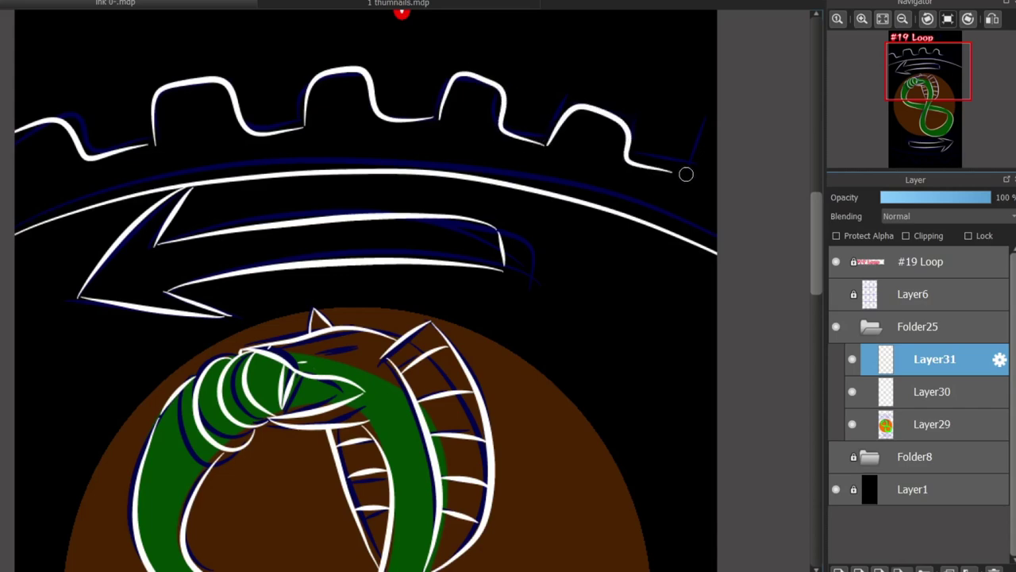
{"action": "key", "text": "ctrl+z"}
{"action": "mouse_move", "coordinate": [549, 141]}
{"action": "left_mouse_down"}
{"action": "mouse_move", "coordinate": [676, 168]}
{"action": "mouse_move", "coordinate": [717, 134]}
{"action": "left_mouse_up"}
{"action": "left_click_drag", "start_coordinate": [805, 245], "coordinate": [795, 390]}
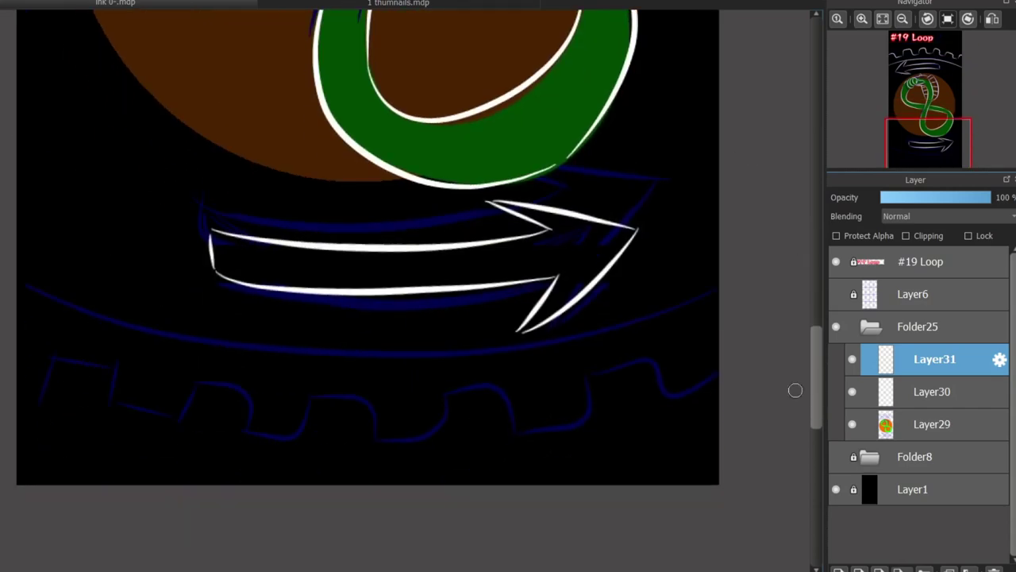
{"action": "mouse_move", "coordinate": [63, 302]}
{"action": "left_mouse_down"}
{"action": "mouse_move", "coordinate": [750, 282]}
{"action": "mouse_move", "coordinate": [75, 279]}
{"action": "left_mouse_up"}
{"action": "key", "text": "ctrl+z"}
{"action": "key", "text": "ctrl+z"}
{"action": "left_click_drag", "start_coordinate": [717, 289], "coordinate": [46, 317]}
{"action": "key", "text": "ctrl+z"}
{"action": "mouse_move", "coordinate": [16, 290]}
{"action": "left_mouse_down"}
{"action": "mouse_move", "coordinate": [176, 355]}
{"action": "mouse_move", "coordinate": [715, 317]}
{"action": "mouse_move", "coordinate": [660, 292]}
{"action": "mouse_move", "coordinate": [767, 270]}
{"action": "mouse_move", "coordinate": [242, 357]}
{"action": "mouse_move", "coordinate": [720, 311]}
{"action": "left_mouse_up"}
{"action": "key", "text": "ctrl+z"}
{"action": "key", "text": "ctrl+z"}
{"action": "key", "text": "ctrl+z"}
{"action": "key", "text": "ctrl+z"}
{"action": "mouse_move", "coordinate": [16, 282]}
{"action": "left_mouse_down"}
{"action": "mouse_move", "coordinate": [691, 291]}
{"action": "mouse_move", "coordinate": [202, 336]}
{"action": "left_mouse_up"}
{"action": "key", "text": "ctrl+z"}
{"action": "key", "text": "ctrl+z"}
{"action": "key", "text": "ctrl+z"}
{"action": "mouse_move", "coordinate": [23, 288]}
{"action": "left_mouse_down"}
{"action": "mouse_move", "coordinate": [604, 325]}
{"action": "mouse_move", "coordinate": [717, 261]}
{"action": "mouse_move", "coordinate": [730, 284]}
{"action": "left_mouse_up"}
{"action": "key", "text": "ctrl+z"}
{"action": "key", "text": "ctrl+z"}
- Trace the lower gear's inner rim as one long white arc with the canvas view mirrored, restoring the view's orientation
{"action": "key", "text": "h"}
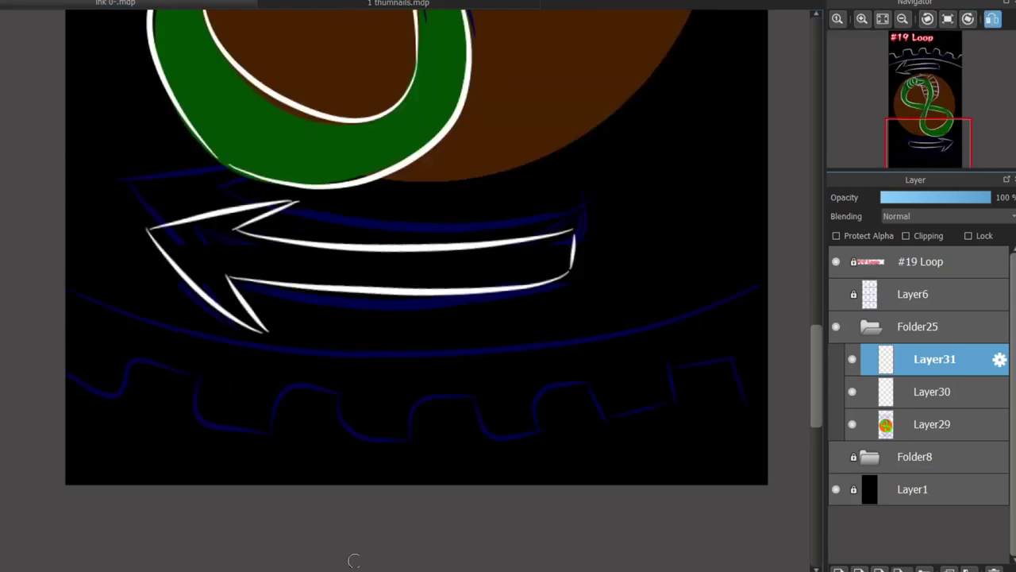
{"action": "left_click_drag", "start_coordinate": [4, 289], "coordinate": [702, 303]}
{"action": "key", "text": "h"}
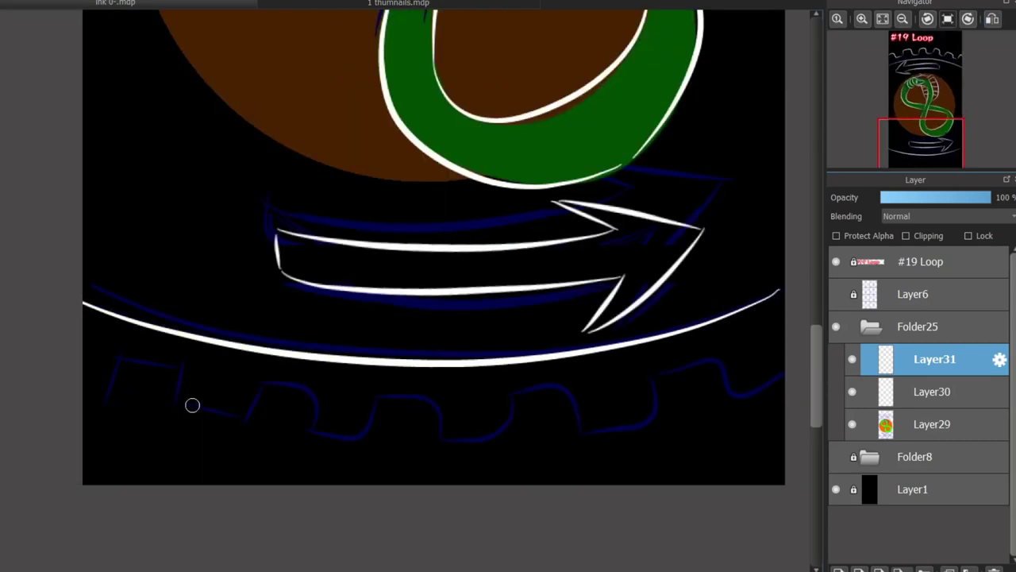
- Trace the lower gear's teeth in white across the full width of the canvas on Layer31
{"action": "mouse_move", "coordinate": [782, 373]}
{"action": "left_mouse_down"}
{"action": "mouse_move", "coordinate": [699, 361]}
{"action": "mouse_move", "coordinate": [656, 424]}
{"action": "mouse_move", "coordinate": [521, 405]}
{"action": "left_mouse_up"}
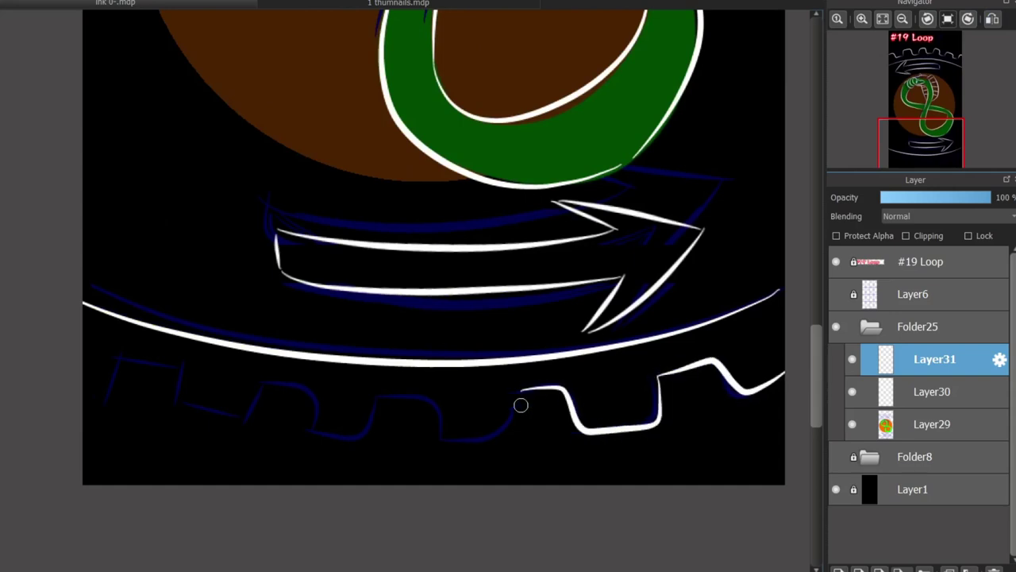
{"action": "left_click_drag", "start_coordinate": [464, 450], "coordinate": [379, 419]}
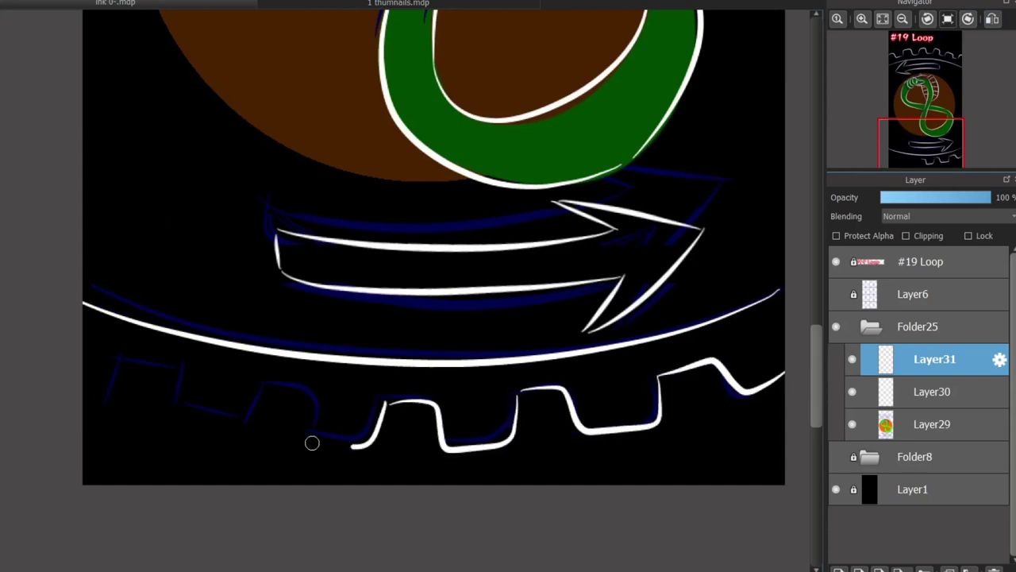
{"action": "mouse_move", "coordinate": [312, 442]}
{"action": "left_mouse_down"}
{"action": "mouse_move", "coordinate": [261, 392]}
{"action": "mouse_move", "coordinate": [157, 371]}
{"action": "mouse_move", "coordinate": [88, 393]}
{"action": "left_mouse_up"}
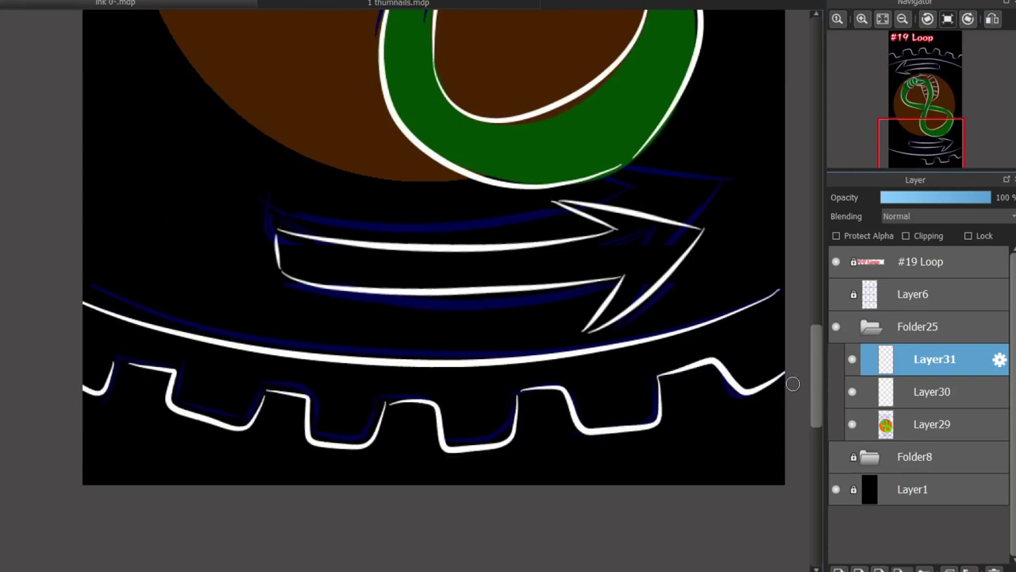
- Draw the cobra's eye in red as a slanted lid stroke with a short vertical pupil
{"action": "scroll", "coordinate": [792, 381], "scroll_direction": "up", "scroll_amount": 15}
{"action": "scroll", "coordinate": [786, 193], "scroll_direction": "up", "scroll_amount": 2}
{"action": "scroll", "coordinate": [413, 429], "scroll_direction": "up", "scroll_amount": 2}
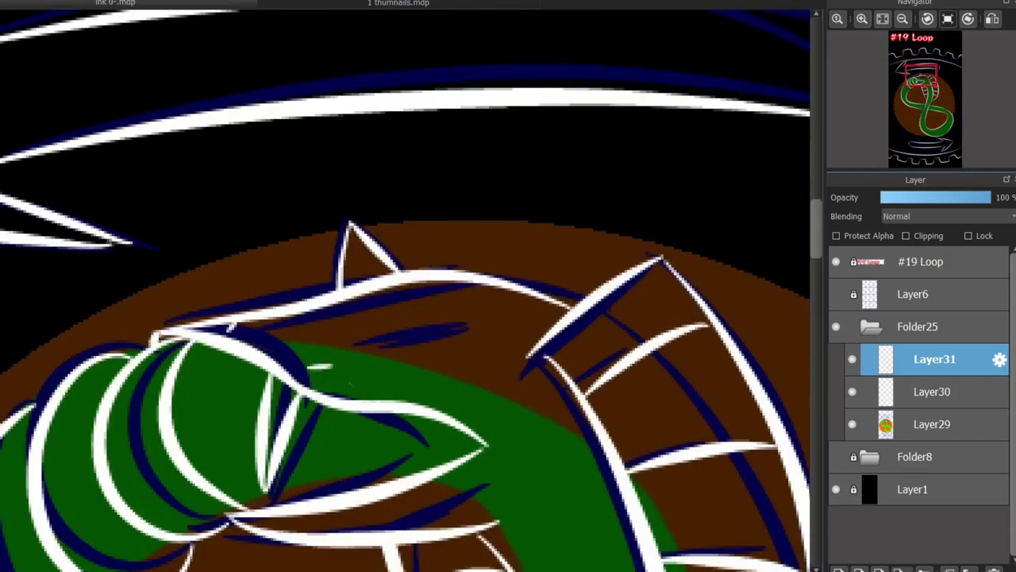
{"action": "mouse_move", "coordinate": [367, 348]}
{"action": "left_mouse_down"}
{"action": "mouse_move", "coordinate": [401, 333]}
{"action": "mouse_move", "coordinate": [467, 330]}
{"action": "left_mouse_up"}
{"action": "key", "text": "ctrl+z"}
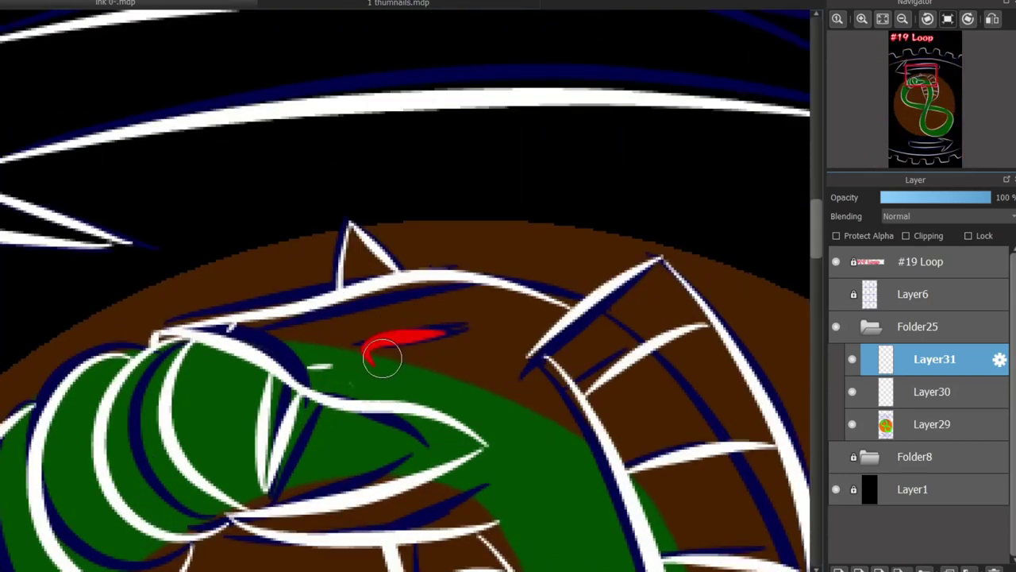
{"action": "key", "text": "ctrl+z"}
{"action": "left_click_drag", "start_coordinate": [369, 359], "coordinate": [467, 325]}
{"action": "left_click_drag", "start_coordinate": [349, 351], "coordinate": [448, 327]}
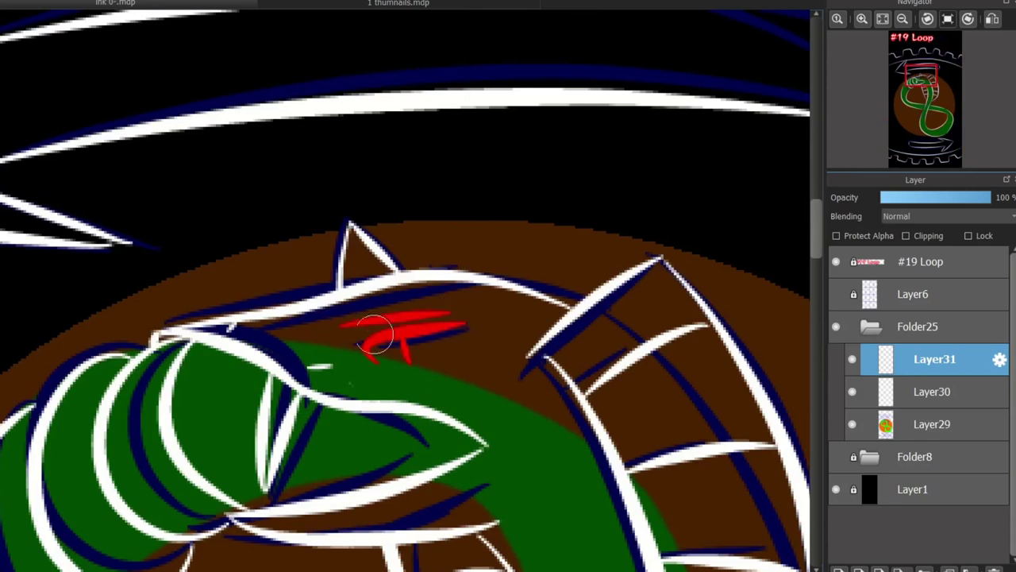
{"action": "key", "text": "ctrl+z"}
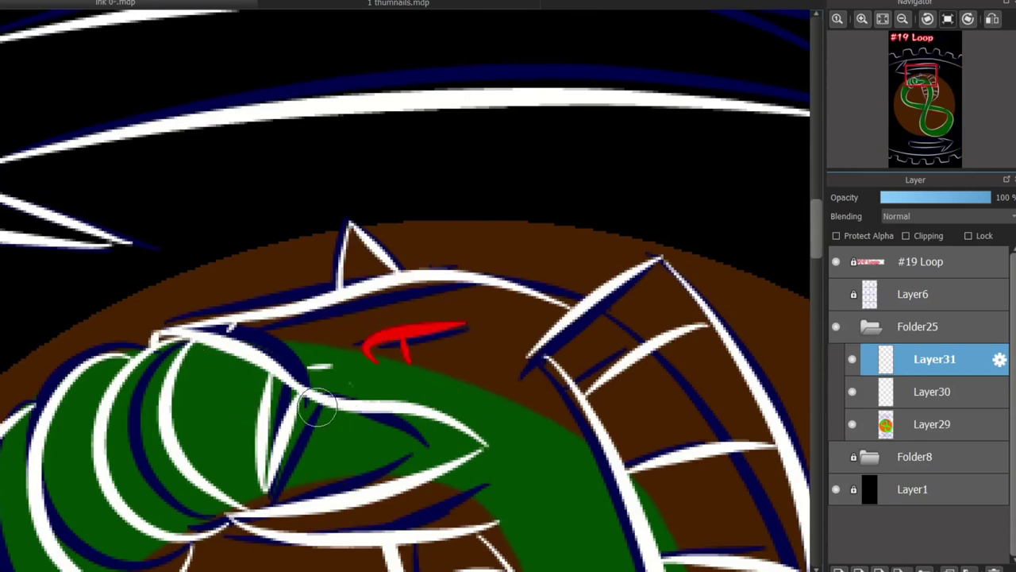
- Draw two red blood drips below the tip of the cobra's fang, discarding the stray stroke on the neck
{"action": "scroll", "coordinate": [265, 295], "scroll_direction": "down", "scroll_amount": 5}
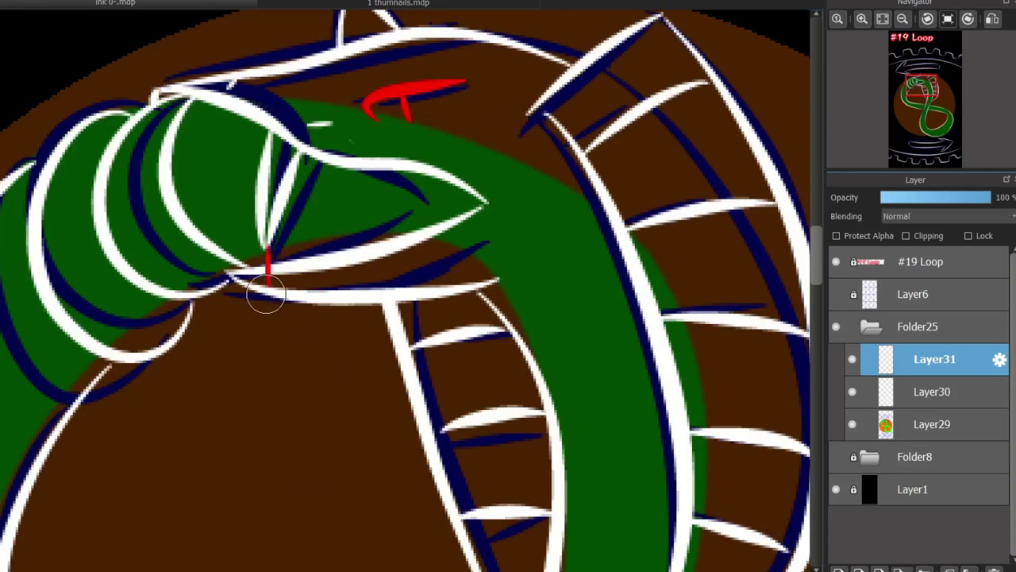
{"action": "left_click_drag", "start_coordinate": [270, 253], "coordinate": [265, 332]}
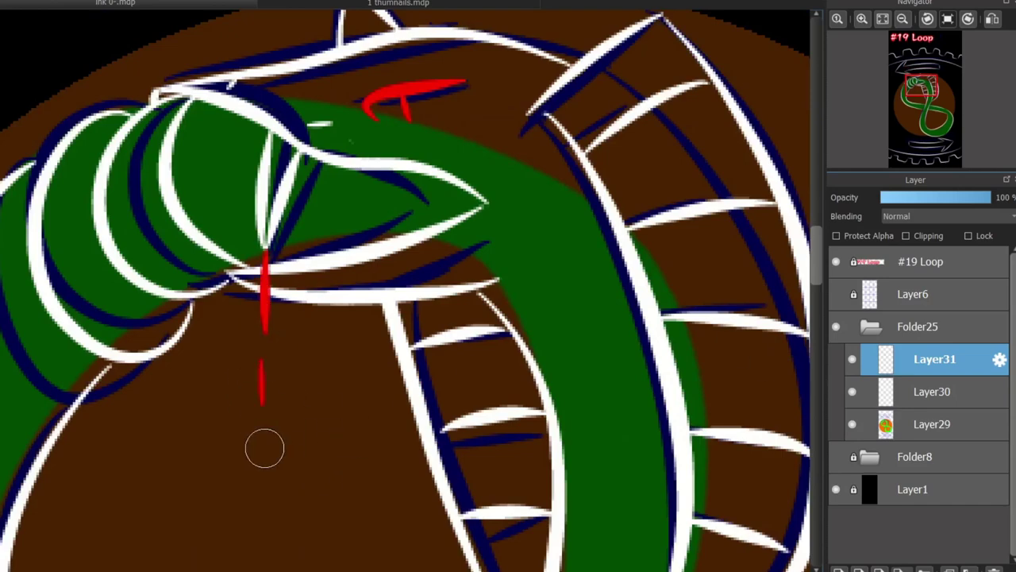
{"action": "scroll", "coordinate": [571, 262], "scroll_direction": "down", "scroll_amount": 5}
{"action": "scroll", "coordinate": [571, 262], "scroll_direction": "up", "scroll_amount": 6}
{"action": "left_click_drag", "start_coordinate": [575, 253], "coordinate": [565, 371]}
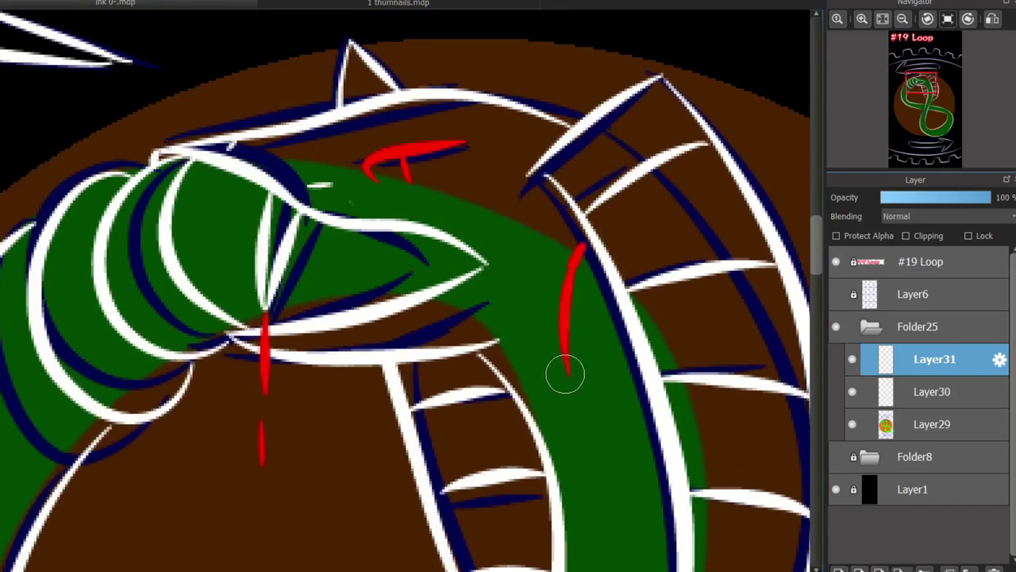
{"action": "key", "text": "ctrl+z"}
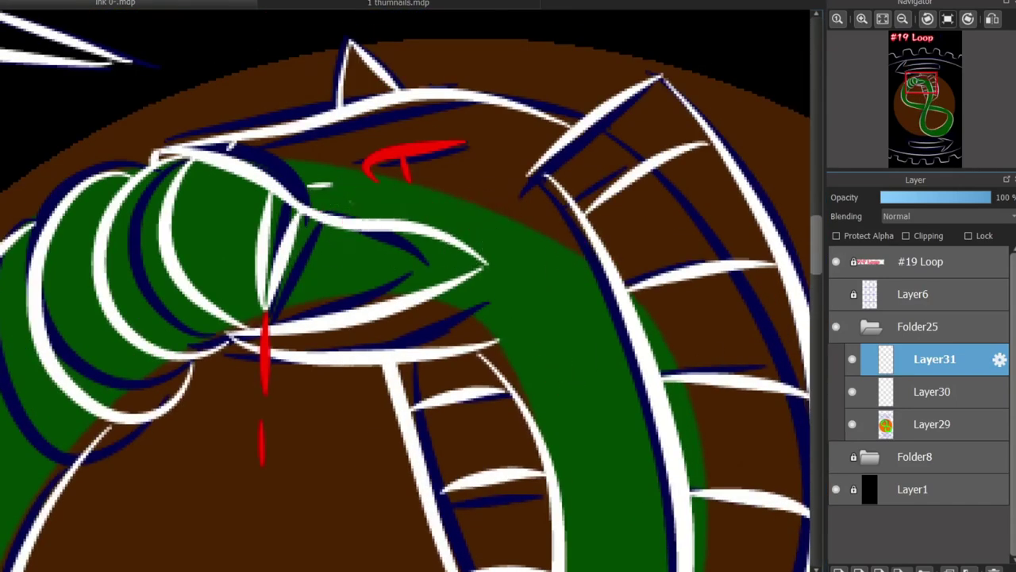
- Add a white brow line above the red eye and a white lower lid with short lashes beneath it
{"action": "scroll", "coordinate": [398, 142], "scroll_direction": "up", "scroll_amount": 2}
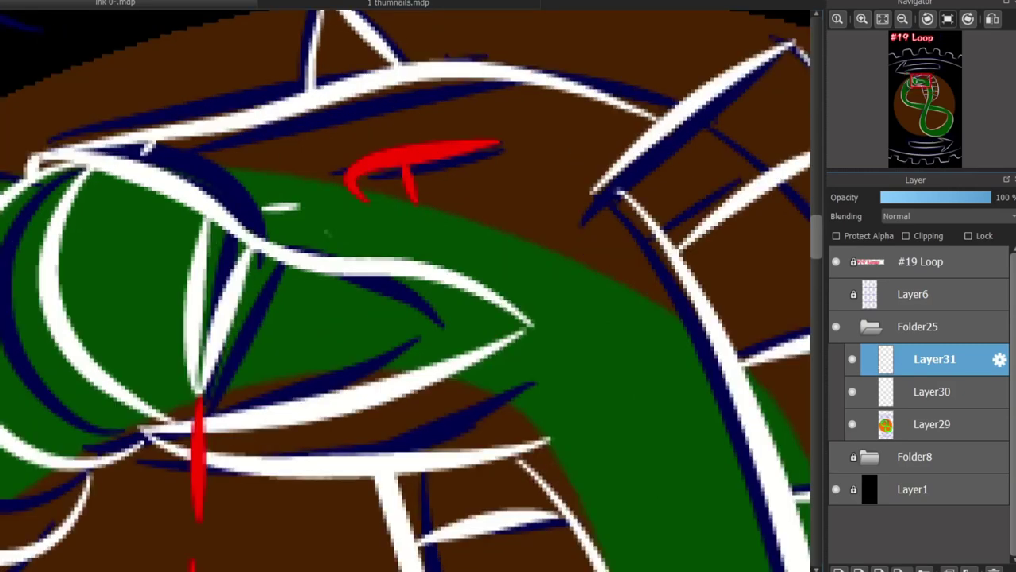
{"action": "left_click_drag", "start_coordinate": [336, 170], "coordinate": [472, 131]}
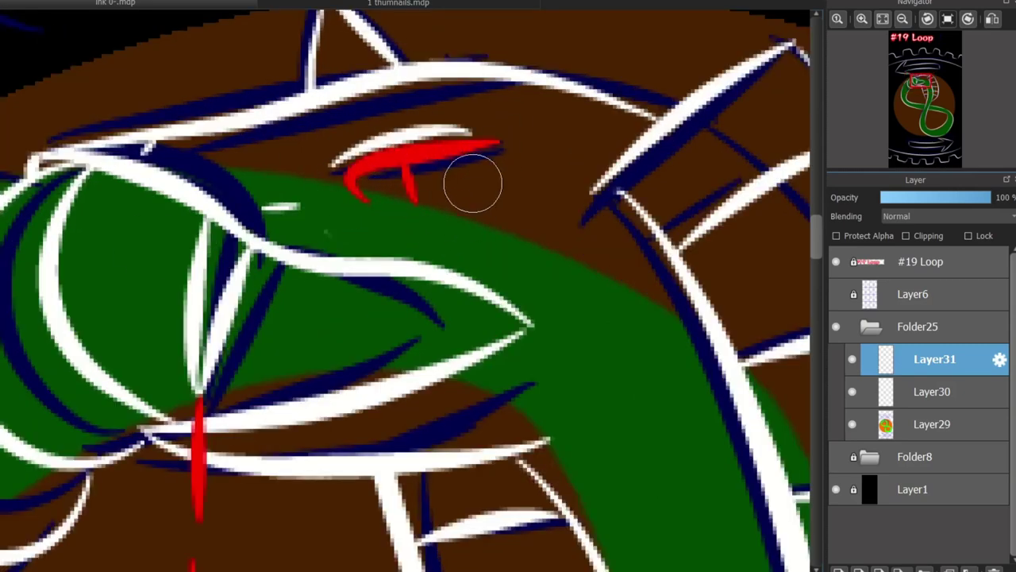
{"action": "left_click_drag", "start_coordinate": [383, 216], "coordinate": [530, 171]}
{"action": "left_click_drag", "start_coordinate": [443, 220], "coordinate": [439, 237]}
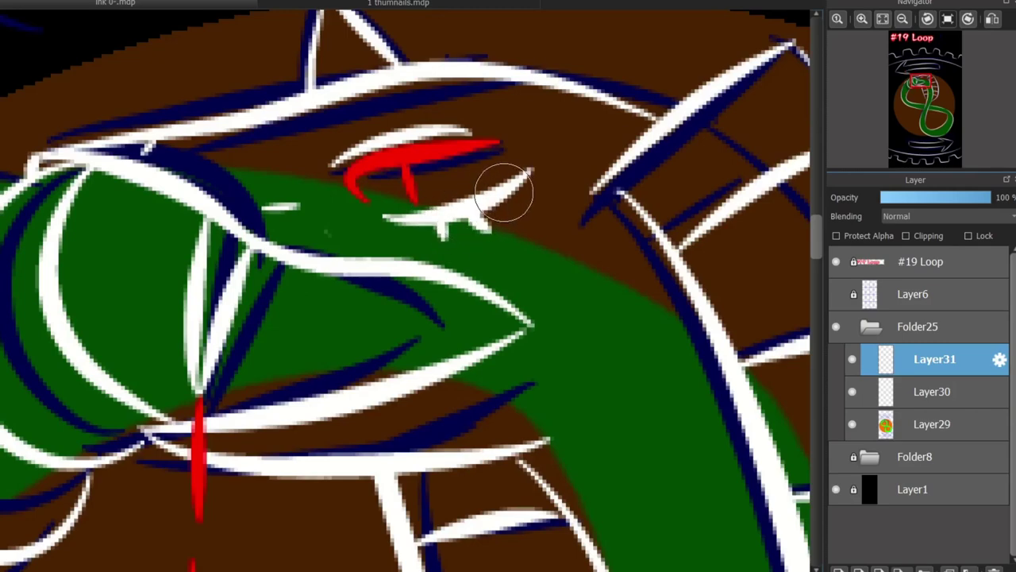
{"action": "scroll", "coordinate": [574, 291], "scroll_direction": "down", "scroll_amount": 5}
{"action": "scroll", "coordinate": [451, 291], "scroll_direction": "up", "scroll_amount": 2}
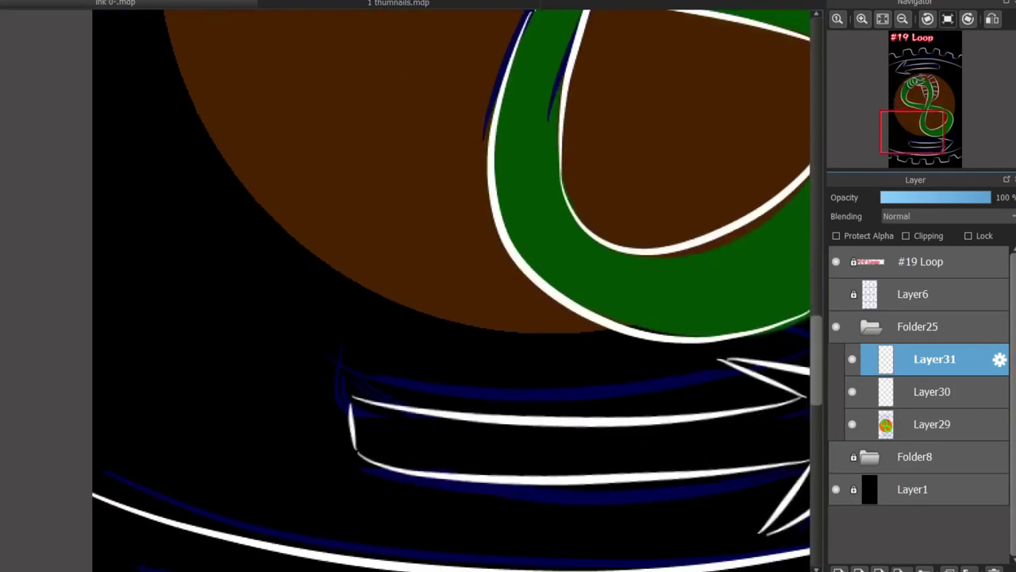
{"action": "scroll", "coordinate": [489, 158], "scroll_direction": "down", "scroll_amount": 3}
{"action": "scroll", "coordinate": [489, 158], "scroll_direction": "up", "scroll_amount": 4}
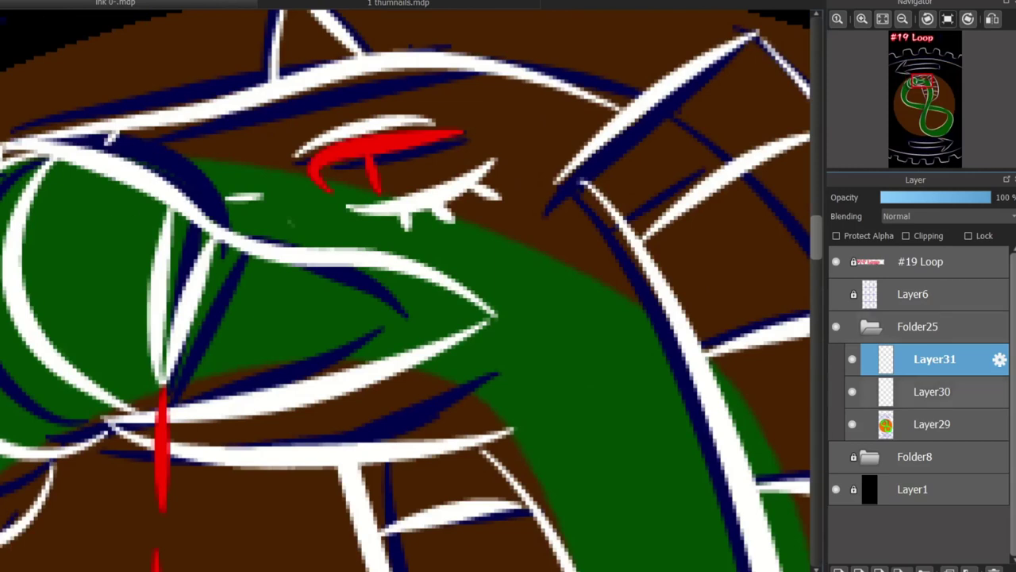
{"action": "key", "text": "ctrl+Down"}
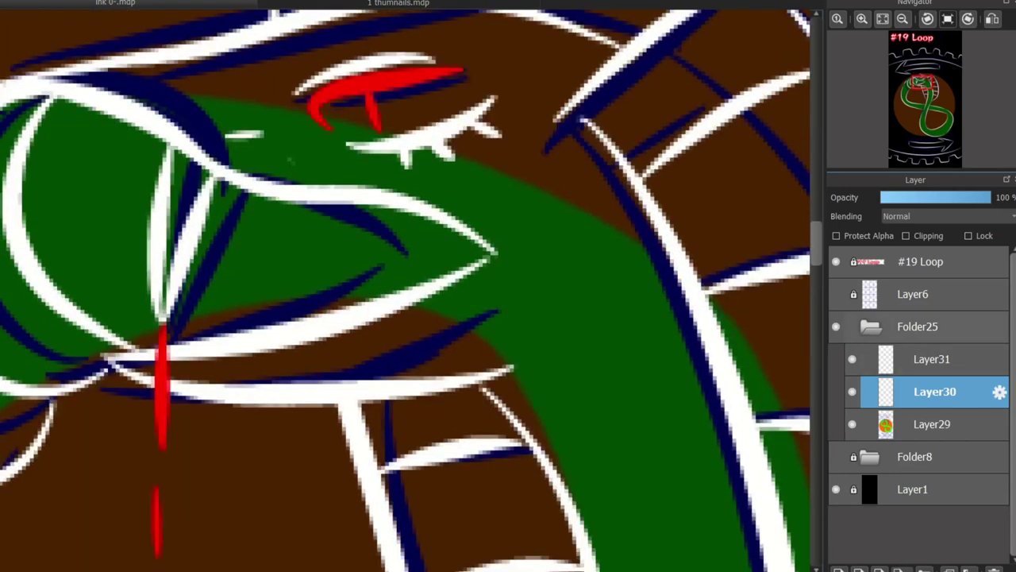
{"action": "key", "text": "ctrl+Up"}
{"action": "scroll", "coordinate": [406, 291], "scroll_direction": "down", "scroll_amount": 10}
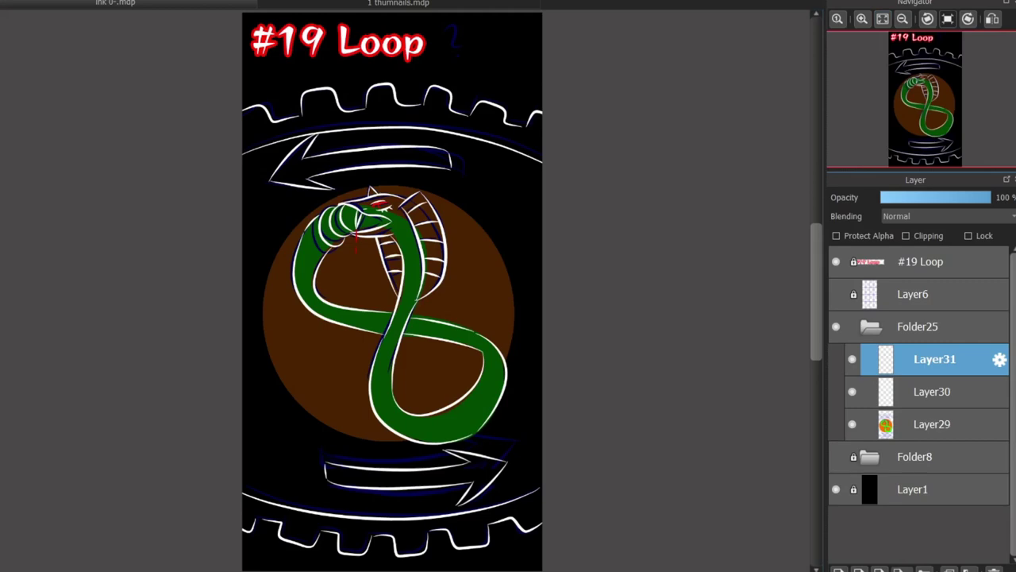
- Hide the Layer29 colour sketch to leave only the finished line art and title
{"action": "left_click", "coordinate": [852, 424]}
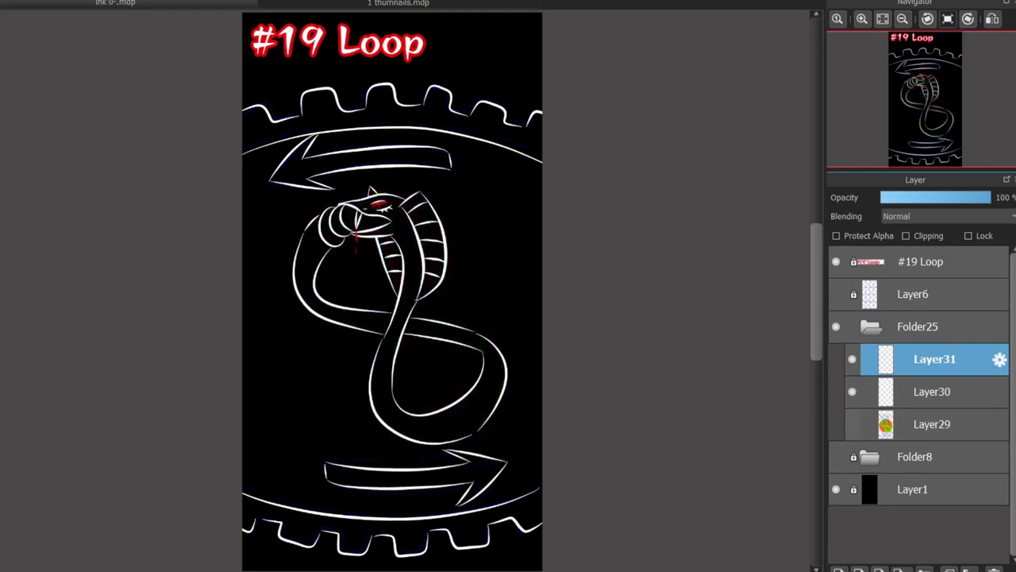
{"action": "scroll", "coordinate": [366, 363], "scroll_direction": "up", "scroll_amount": 3}
{"action": "scroll", "coordinate": [366, 363], "scroll_direction": "down", "scroll_amount": 3}
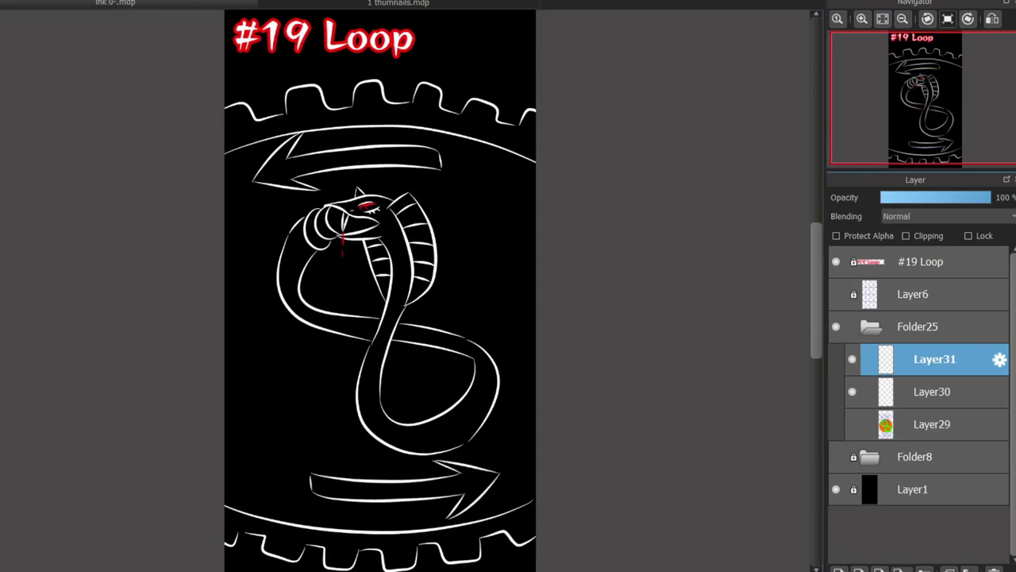
- Set a five-fold rotational symmetry centre at the snake's crossing, try curved strokes around it and clear them
{"action": "scroll", "coordinate": [371, 327], "scroll_direction": "up", "scroll_amount": 2}
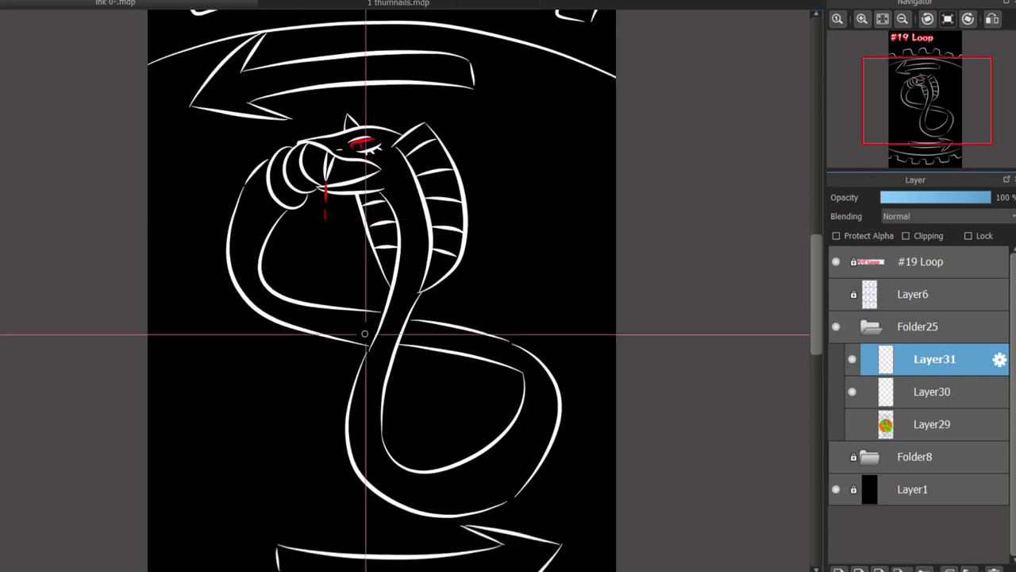
{"action": "left_click_drag", "start_coordinate": [548, 195], "coordinate": [515, 291]}
{"action": "key", "text": "ctrl+z"}
{"action": "left_click_drag", "start_coordinate": [472, 127], "coordinate": [540, 239]}
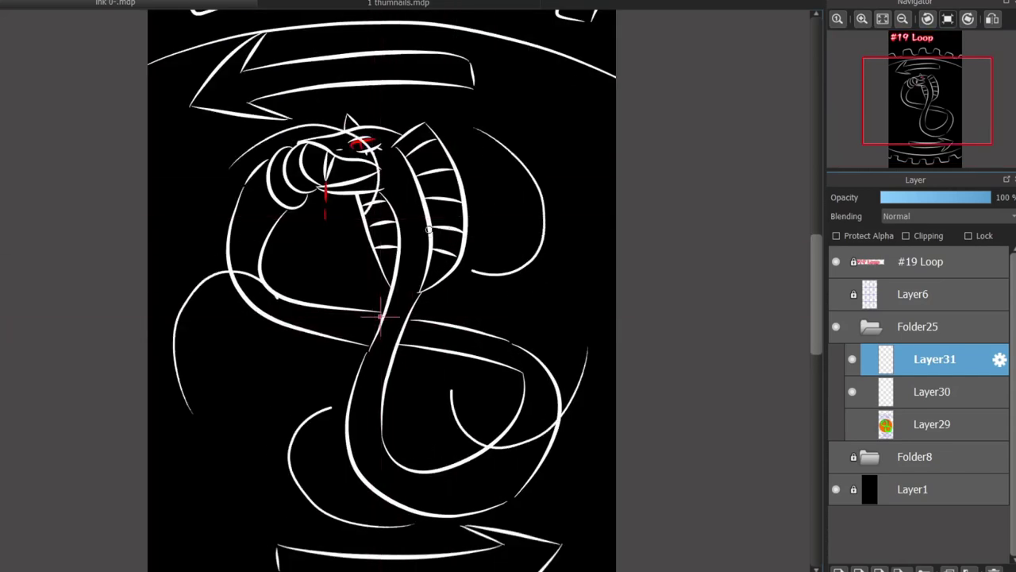
{"action": "left_click_drag", "start_coordinate": [452, 358], "coordinate": [518, 228]}
{"action": "key", "text": "Delete"}
- Add an empty Layer32 and merge Layer31 with the gears and eye down into Layer30
{"action": "left_click", "coordinate": [837, 569]}
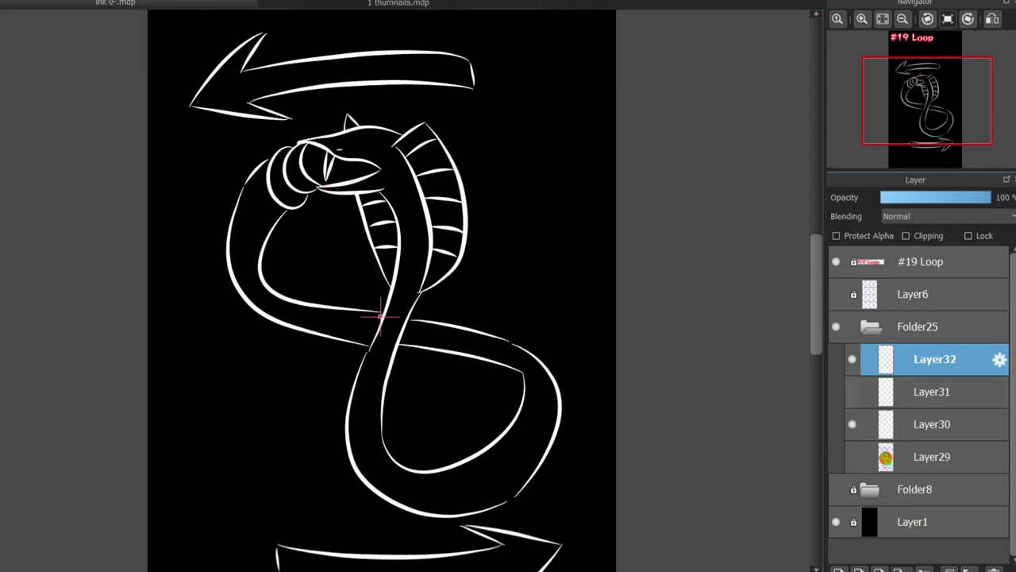
{"action": "left_click", "coordinate": [932, 392]}
{"action": "left_click", "coordinate": [970, 570]}
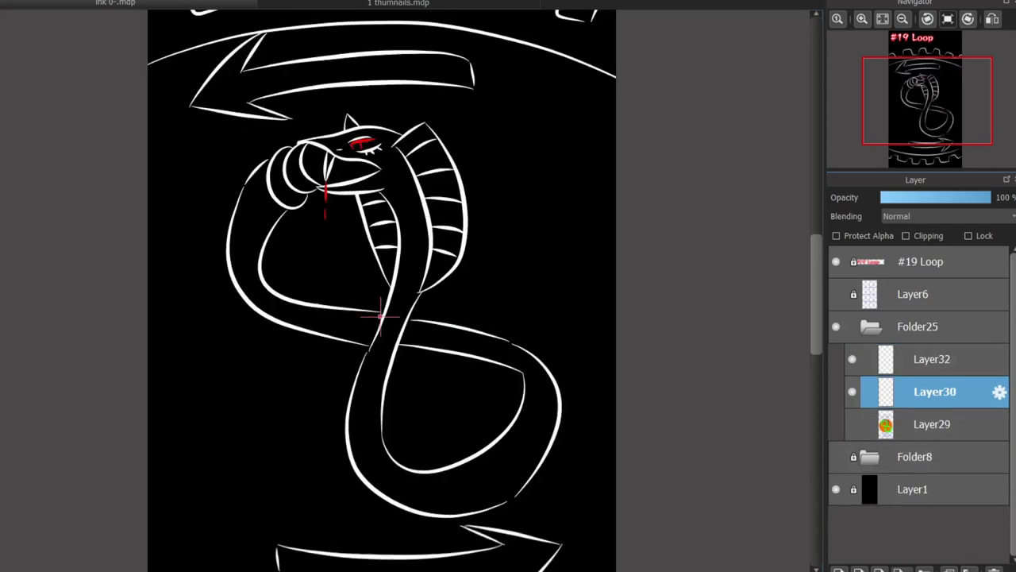
- Move Layer30 above Layer32, dim its line art to about half opacity and make Layer32 active
{"action": "left_click_drag", "start_coordinate": [931, 391], "coordinate": [931, 349]}
{"action": "left_click_drag", "start_coordinate": [991, 197], "coordinate": [937, 196]}
{"action": "left_click", "coordinate": [931, 391]}
- Try five-fold symmetric arcs around the snake on Layer32 and clear them
{"action": "left_click_drag", "start_coordinate": [494, 155], "coordinate": [520, 208]}
{"action": "left_click_drag", "start_coordinate": [568, 373], "coordinate": [509, 421]}
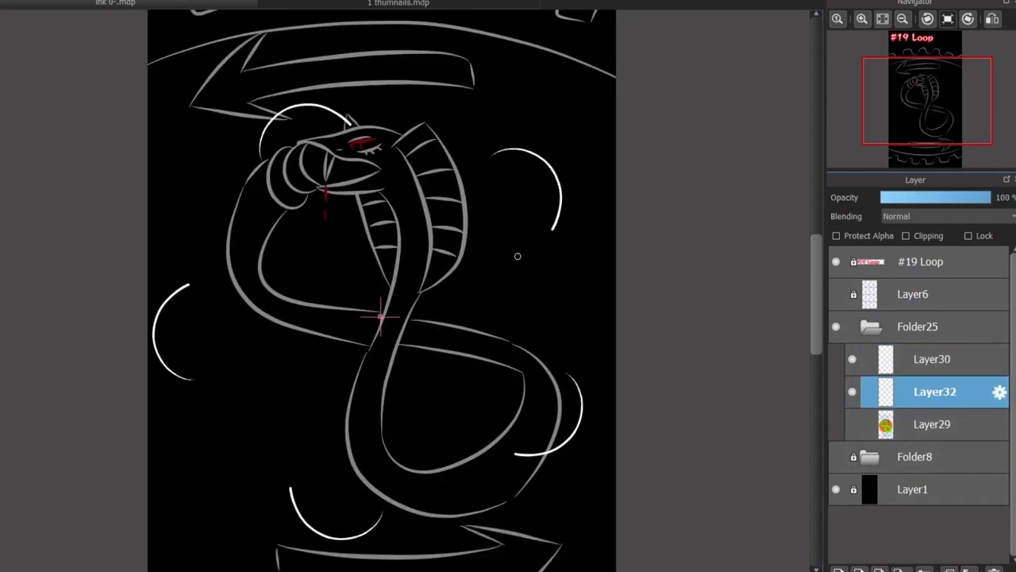
{"action": "left_click_drag", "start_coordinate": [195, 378], "coordinate": [210, 302]}
{"action": "left_click_drag", "start_coordinate": [381, 516], "coordinate": [326, 476]}
{"action": "left_click_drag", "start_coordinate": [262, 155], "coordinate": [341, 143]}
{"action": "key", "text": "Delete"}
- Try five-fold symmetric spirals around the snake on Layer32 and clear them
{"action": "left_click_drag", "start_coordinate": [270, 266], "coordinate": [254, 238]}
{"action": "left_click_drag", "start_coordinate": [496, 294], "coordinate": [522, 298]}
{"action": "left_click_drag", "start_coordinate": [397, 143], "coordinate": [445, 183]}
{"action": "left_click_drag", "start_coordinate": [437, 421], "coordinate": [441, 449]}
{"action": "left_click_drag", "start_coordinate": [297, 401], "coordinate": [272, 445]}
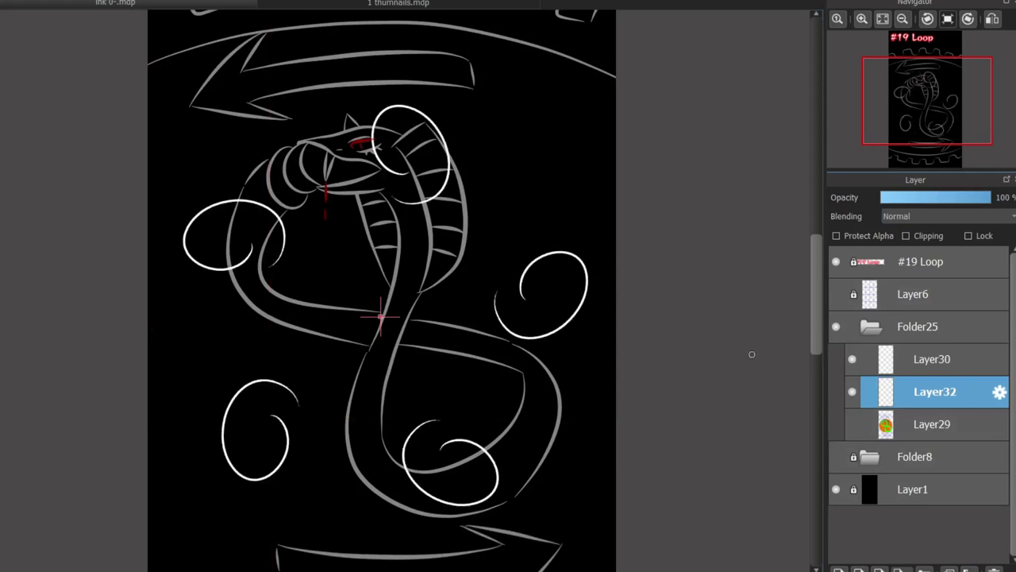
{"action": "left_click_drag", "start_coordinate": [298, 373], "coordinate": [243, 474]}
{"action": "mouse_move", "coordinate": [604, 290]}
{"action": "left_mouse_down"}
{"action": "mouse_move", "coordinate": [257, 453]}
{"action": "mouse_move", "coordinate": [284, 456]}
{"action": "left_mouse_up"}
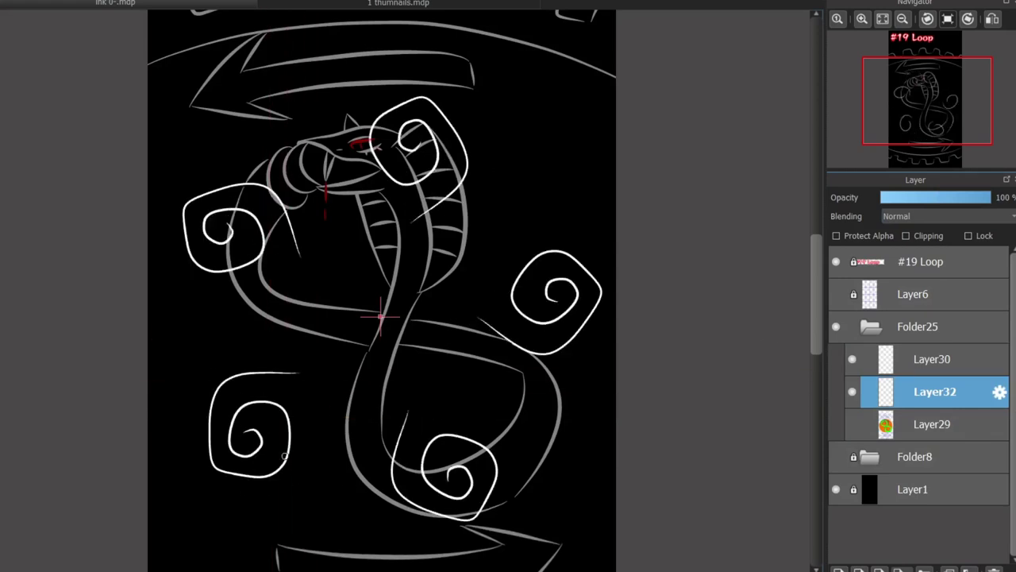
{"action": "key", "text": "Delete"}
- Draw a ring of five small white figure-eight loops around the snake on Layer32 using rotational symmetry
{"action": "left_click_drag", "start_coordinate": [398, 108], "coordinate": [449, 162]}
{"action": "left_click_drag", "start_coordinate": [189, 234], "coordinate": [283, 221]}
{"action": "left_click_drag", "start_coordinate": [583, 272], "coordinate": [604, 300]}
{"action": "left_click_drag", "start_coordinate": [484, 493], "coordinate": [401, 452]}
{"action": "left_click_drag", "start_coordinate": [274, 401], "coordinate": [216, 469]}
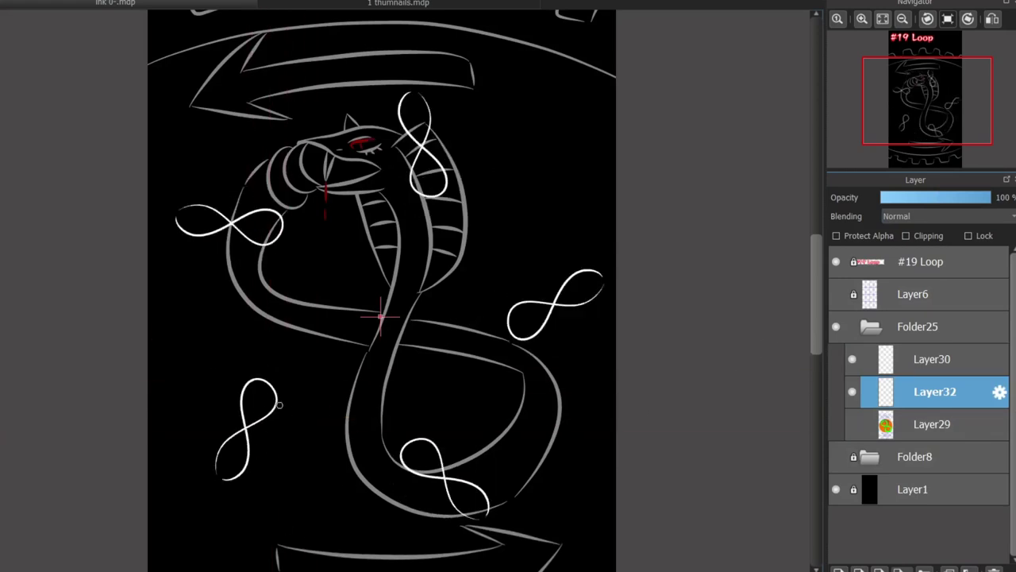
- Clear the ring of five white figure-eight loops from Layer32
{"action": "scroll", "coordinate": [379, 316], "scroll_direction": "down", "scroll_amount": 3}
{"action": "scroll", "coordinate": [381, 238], "scroll_direction": "up", "scroll_amount": 2}
{"action": "key", "text": "Delete"}
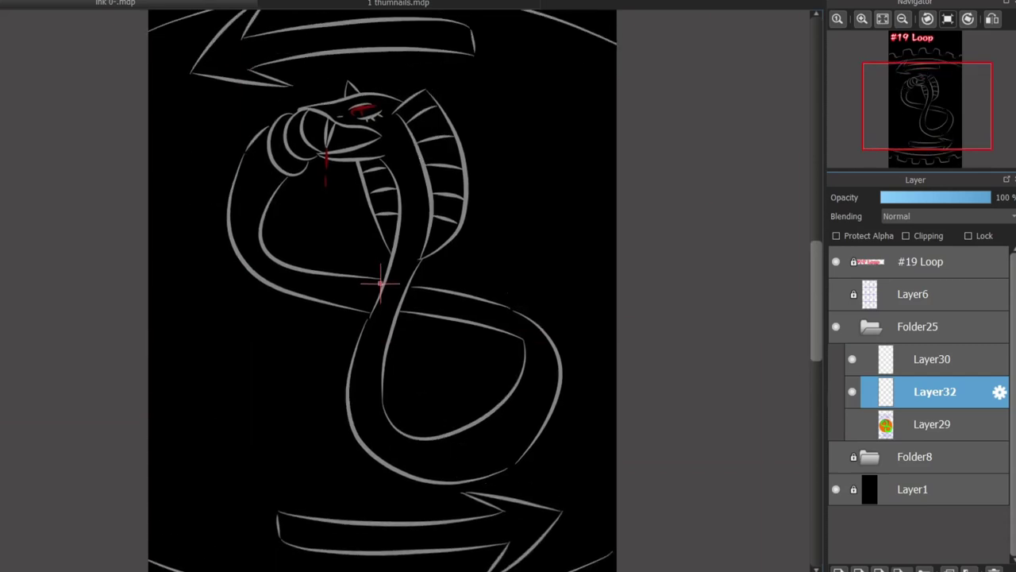
- Try four-fold symmetric circles and figure-eight loops around the snake on Layer32 and clear them
{"action": "left_click_drag", "start_coordinate": [284, 403], "coordinate": [238, 342]}
{"action": "left_click_drag", "start_coordinate": [516, 151], "coordinate": [548, 226]}
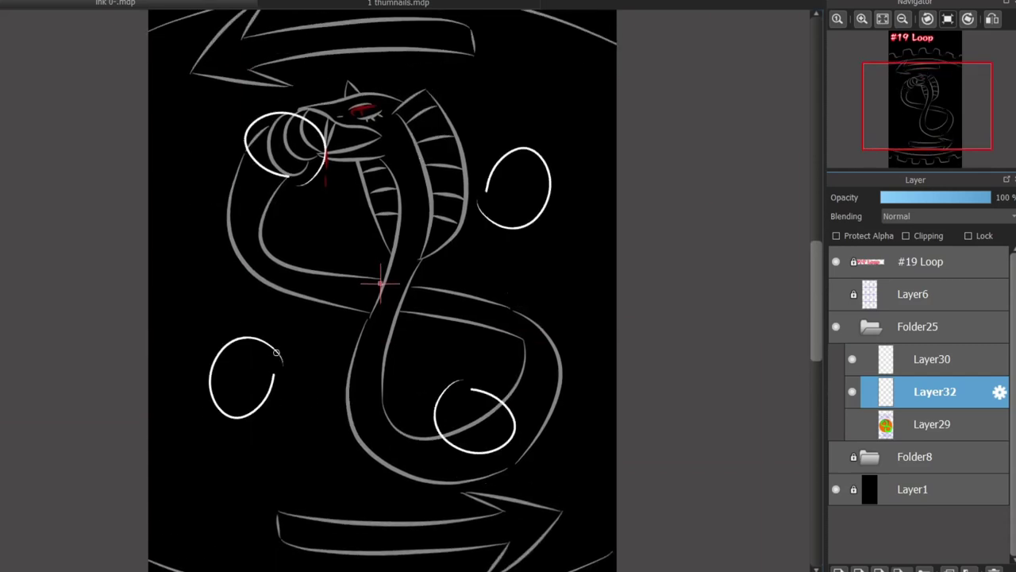
{"action": "key", "text": "Delete"}
{"action": "mouse_move", "coordinate": [297, 341]}
{"action": "left_mouse_down"}
{"action": "mouse_move", "coordinate": [246, 377]}
{"action": "mouse_move", "coordinate": [295, 343]}
{"action": "left_mouse_up"}
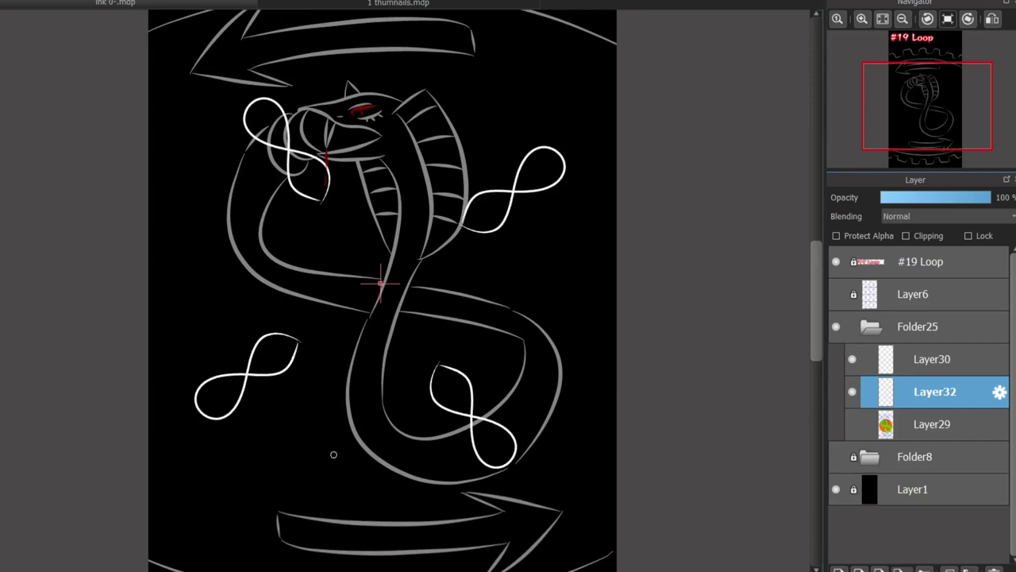
{"action": "key", "text": "Delete"}
{"action": "mouse_move", "coordinate": [545, 87]}
{"action": "left_mouse_down"}
{"action": "mouse_move", "coordinate": [485, 200]}
{"action": "mouse_move", "coordinate": [529, 215]}
{"action": "left_mouse_up"}
{"action": "key", "text": "Delete"}
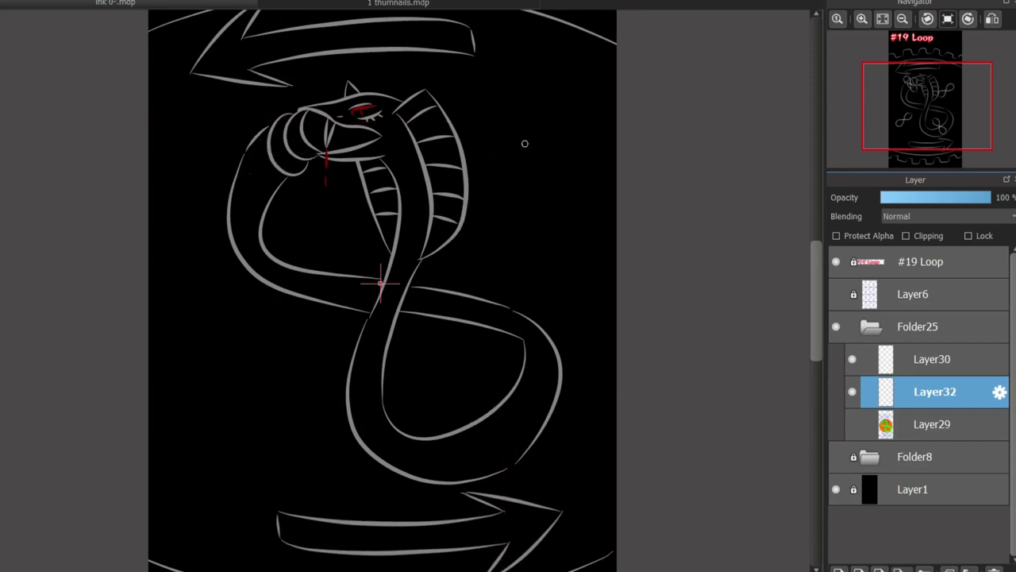
{"action": "left_click_drag", "start_coordinate": [496, 147], "coordinate": [535, 170]}
{"action": "key", "text": "Delete"}
{"action": "mouse_move", "coordinate": [297, 342]}
{"action": "left_mouse_down"}
{"action": "mouse_move", "coordinate": [253, 370]}
{"action": "mouse_move", "coordinate": [280, 335]}
{"action": "mouse_move", "coordinate": [325, 410]}
{"action": "mouse_move", "coordinate": [284, 362]}
{"action": "mouse_move", "coordinate": [271, 370]}
{"action": "mouse_move", "coordinate": [235, 350]}
{"action": "mouse_move", "coordinate": [190, 389]}
{"action": "mouse_move", "coordinate": [268, 371]}
{"action": "left_mouse_up"}
{"action": "key", "text": "Delete"}
{"action": "key", "text": "Delete"}
- Try long four-fold symmetric arcs around the outside of the snake on Layer32 and clear them
{"action": "left_click_drag", "start_coordinate": [191, 118], "coordinate": [168, 316]}
{"action": "key", "text": "Delete"}
{"action": "mouse_move", "coordinate": [379, 83]}
{"action": "left_mouse_down"}
{"action": "mouse_move", "coordinate": [489, 76]}
{"action": "mouse_move", "coordinate": [544, 125]}
{"action": "mouse_move", "coordinate": [548, 224]}
{"action": "left_mouse_up"}
{"action": "key", "text": "Delete"}
{"action": "key", "text": "Delete"}
{"action": "left_click_drag", "start_coordinate": [580, 281], "coordinate": [591, 347]}
{"action": "left_click_drag", "start_coordinate": [445, 76], "coordinate": [528, 135]}
{"action": "key", "text": "Delete"}
{"action": "mouse_move", "coordinate": [378, 80]}
{"action": "left_mouse_down"}
{"action": "mouse_move", "coordinate": [489, 88]}
{"action": "mouse_move", "coordinate": [497, 112]}
{"action": "mouse_move", "coordinate": [523, 129]}
{"action": "mouse_move", "coordinate": [564, 211]}
{"action": "left_mouse_up"}
{"action": "key", "text": "Delete"}
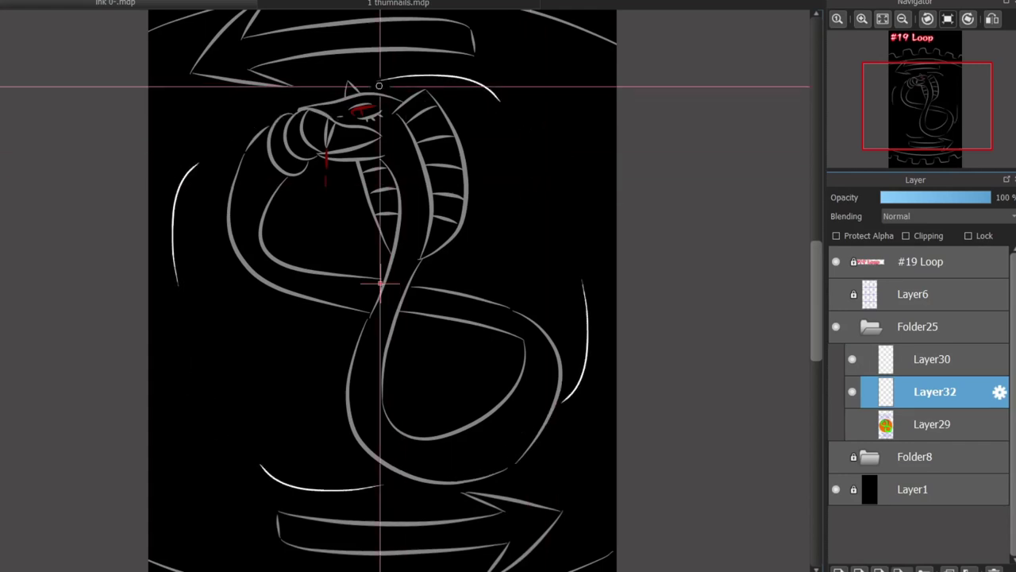
- Draw four thin white arcs around the snake on Layer32 with rotational symmetry, removing the stray short strokes
{"action": "left_click_drag", "start_coordinate": [381, 76], "coordinate": [475, 84]}
{"action": "key", "text": "Delete"}
{"action": "left_click_drag", "start_coordinate": [371, 77], "coordinate": [475, 92]}
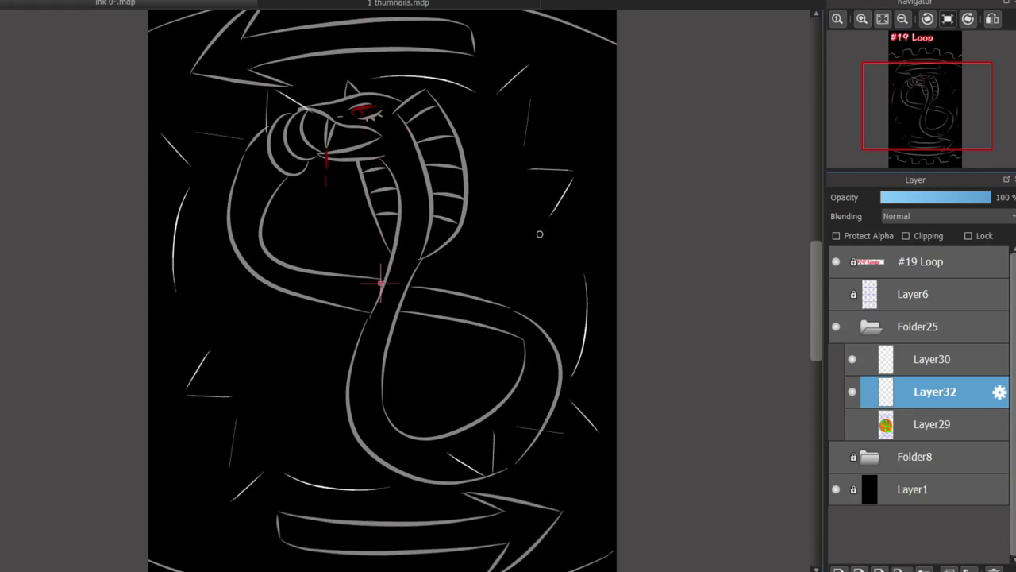
{"action": "key", "text": "Delete"}
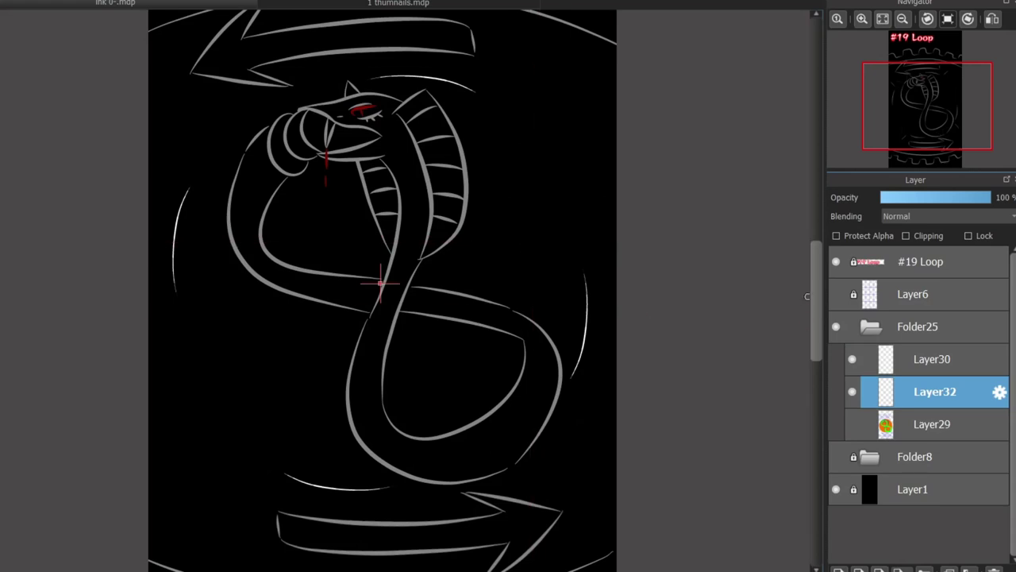
- Try white four-fold symmetric spirals winding out from the symmetry centre and undo them
{"action": "mouse_move", "coordinate": [338, 216]}
{"action": "left_mouse_down"}
{"action": "mouse_move", "coordinate": [435, 238]}
{"action": "mouse_move", "coordinate": [365, 343]}
{"action": "mouse_move", "coordinate": [440, 279]}
{"action": "left_mouse_up"}
{"action": "mouse_move", "coordinate": [305, 236]}
{"action": "left_mouse_down"}
{"action": "mouse_move", "coordinate": [515, 227]}
{"action": "mouse_move", "coordinate": [262, 141]}
{"action": "mouse_move", "coordinate": [370, 481]}
{"action": "mouse_move", "coordinate": [468, 457]}
{"action": "left_mouse_up"}
{"action": "key", "text": "Delete"}
{"action": "mouse_move", "coordinate": [408, 275]}
{"action": "left_mouse_down"}
{"action": "mouse_move", "coordinate": [526, 246]}
{"action": "mouse_move", "coordinate": [449, 400]}
{"action": "left_mouse_up"}
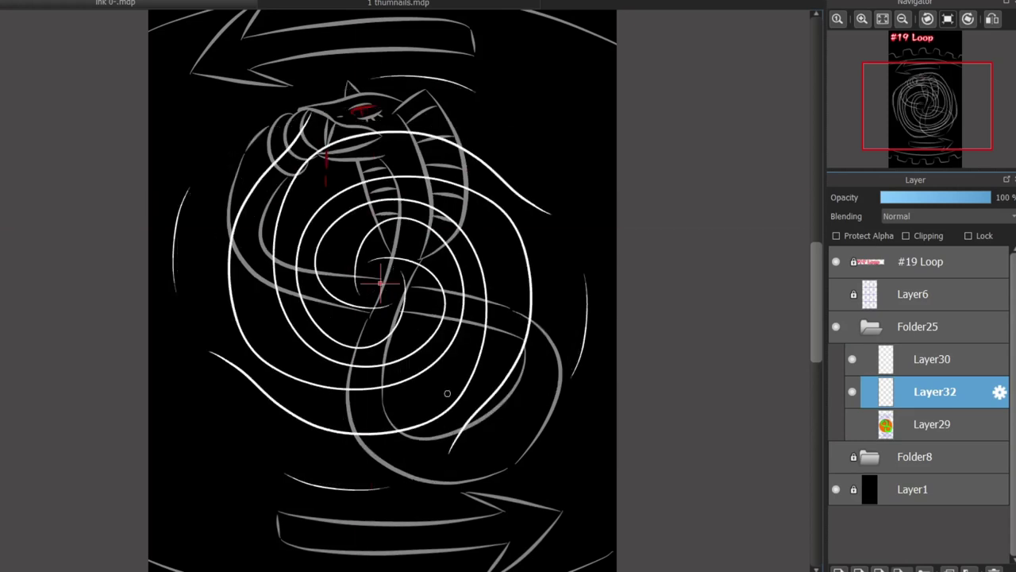
{"action": "key", "text": "ctrl+z"}
- Draw a four-armed red spiral from the symmetry centre out to the thin arcs on Layer32, undoing the unsatisfactory versions
{"action": "mouse_move", "coordinate": [395, 331]}
{"action": "left_mouse_down"}
{"action": "mouse_move", "coordinate": [386, 272]}
{"action": "mouse_move", "coordinate": [334, 316]}
{"action": "mouse_move", "coordinate": [483, 215]}
{"action": "mouse_move", "coordinate": [484, 429]}
{"action": "left_mouse_up"}
{"action": "key", "text": "ctrl+z"}
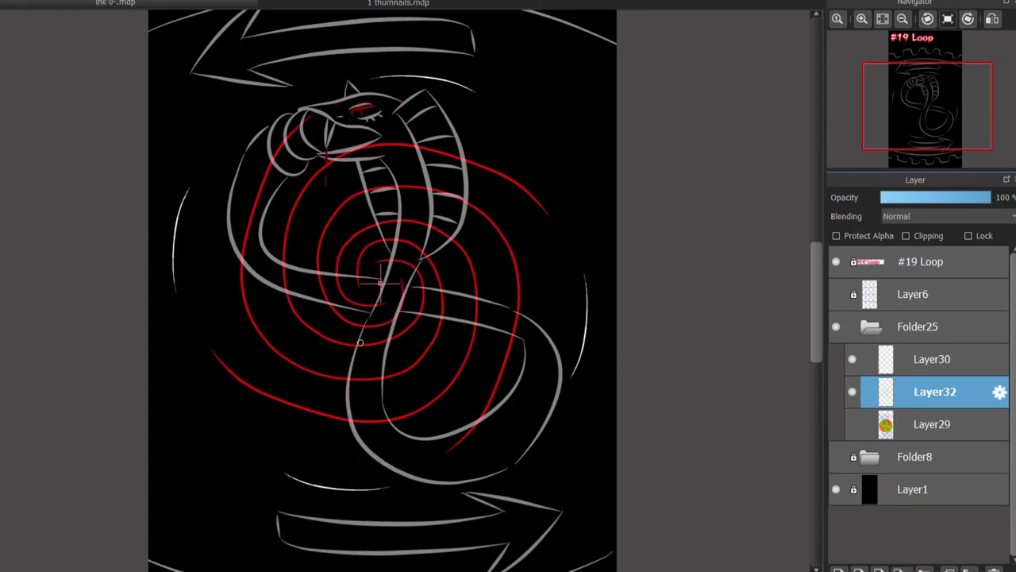
{"action": "key", "text": "ctrl+z"}
{"action": "mouse_move", "coordinate": [420, 300]}
{"action": "left_mouse_down"}
{"action": "mouse_move", "coordinate": [314, 370]}
{"action": "mouse_move", "coordinate": [565, 256]}
{"action": "mouse_move", "coordinate": [542, 334]}
{"action": "left_mouse_up"}
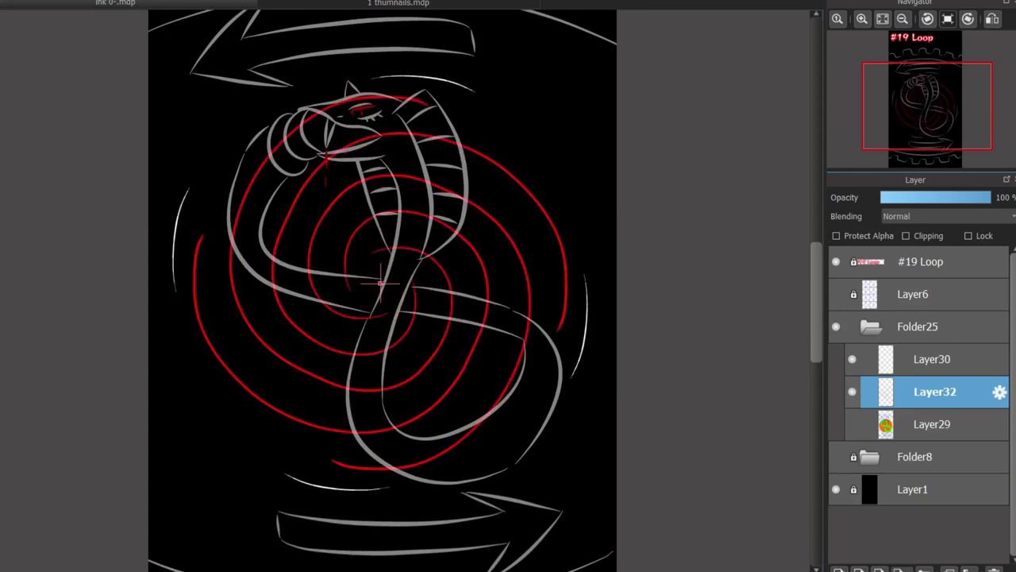
- Hide Layer32, try an automatic area selection of the snake's body and deselect it
{"action": "key", "text": "ctrl+h"}
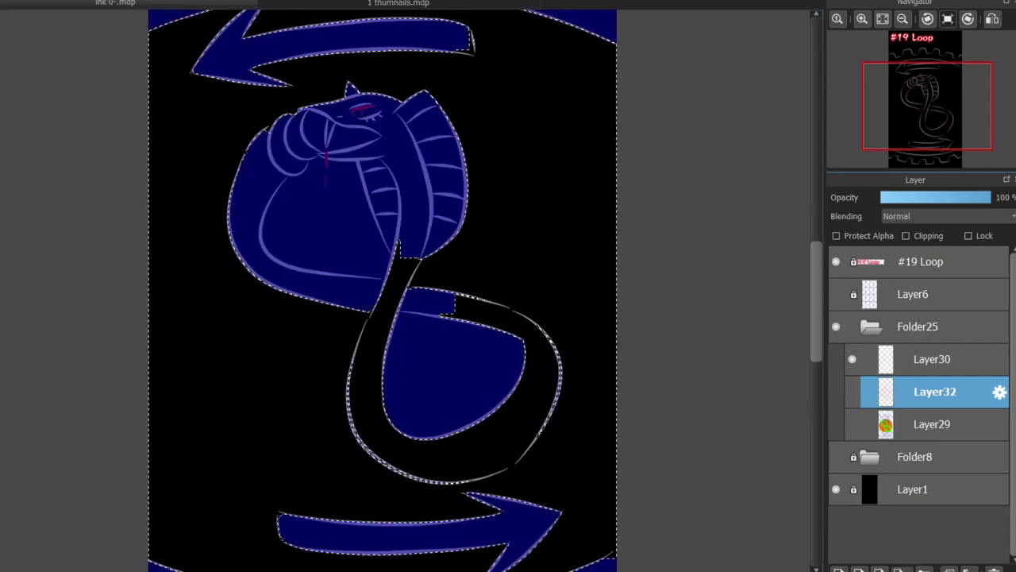
{"action": "scroll", "coordinate": [413, 286], "scroll_direction": "up", "scroll_amount": 2}
{"action": "scroll", "coordinate": [412, 286], "scroll_direction": "down", "scroll_amount": 2}
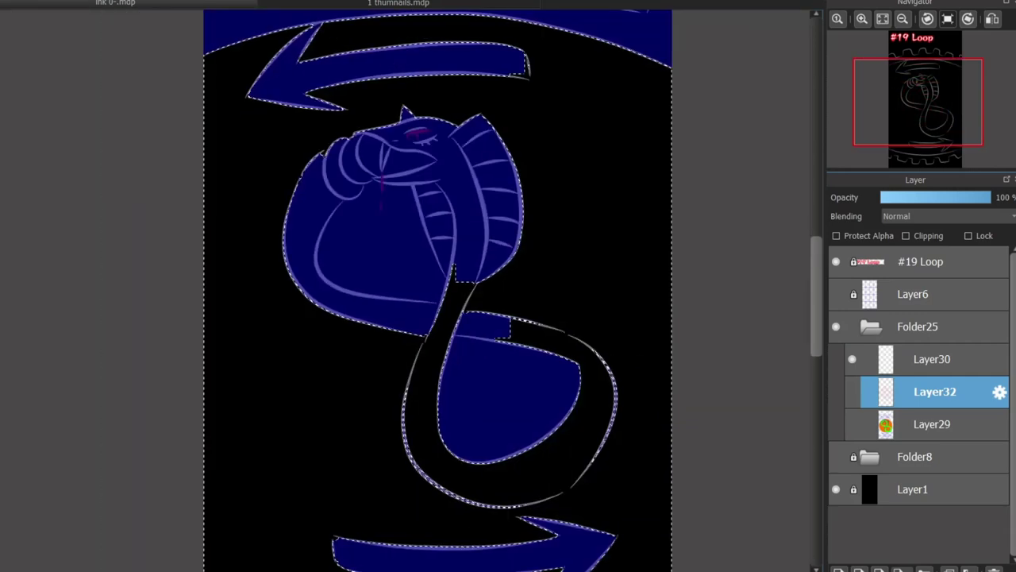
{"action": "key", "text": "ctrl+d"}
- Make Layer30 active and restore its opacity to 100%
{"action": "scroll", "coordinate": [413, 318], "scroll_direction": "up", "scroll_amount": 3}
{"action": "left_click", "coordinate": [934, 359]}
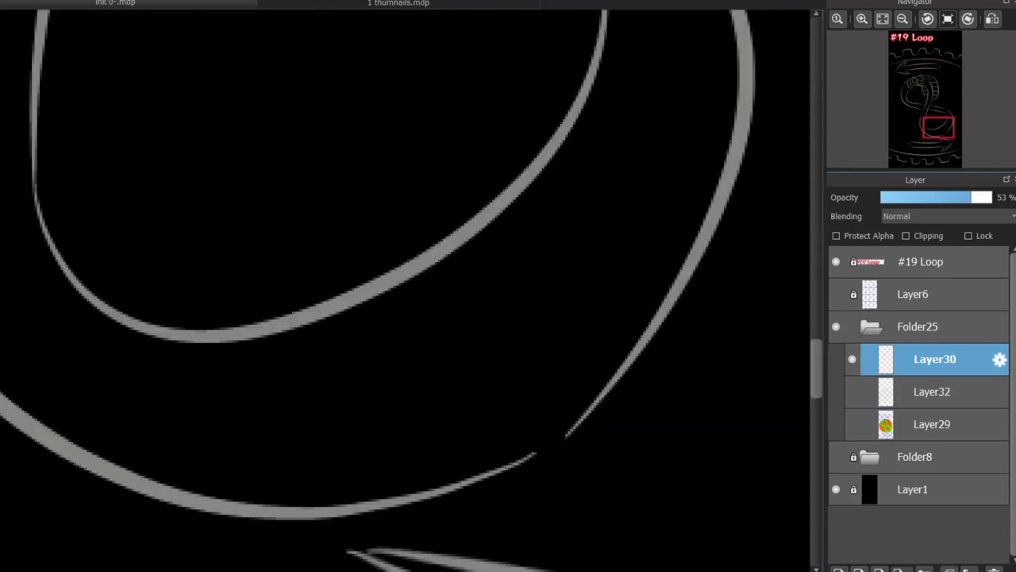
{"action": "left_click", "coordinate": [990, 197]}
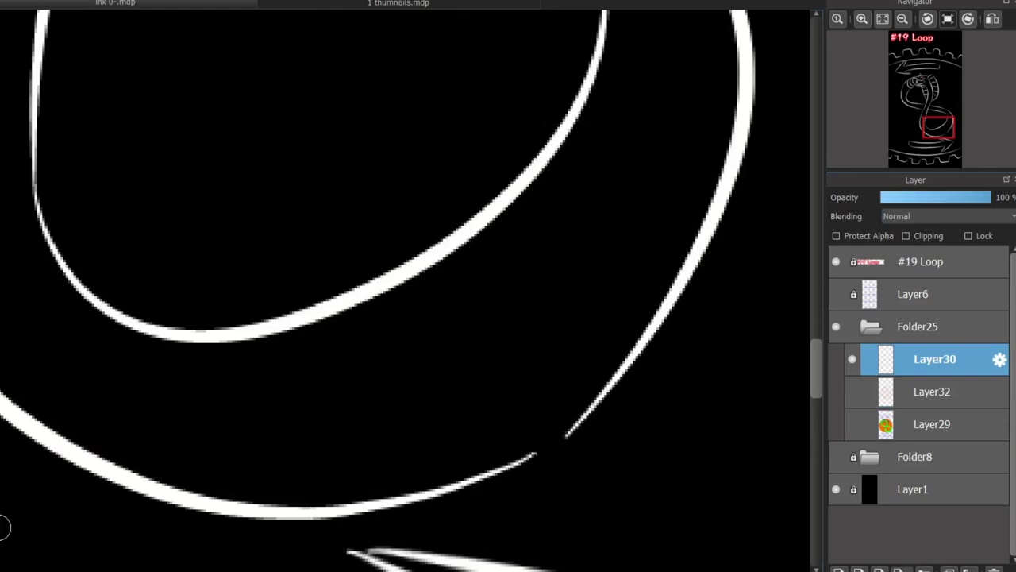
- Show Layer32 briefly to check the red spiral against the full-strength line art, and hide it again
{"action": "scroll", "coordinate": [11, 535], "scroll_direction": "down", "scroll_amount": 2}
{"action": "left_click", "coordinate": [852, 392]}
{"action": "scroll", "coordinate": [285, 196], "scroll_direction": "down", "scroll_amount": 3}
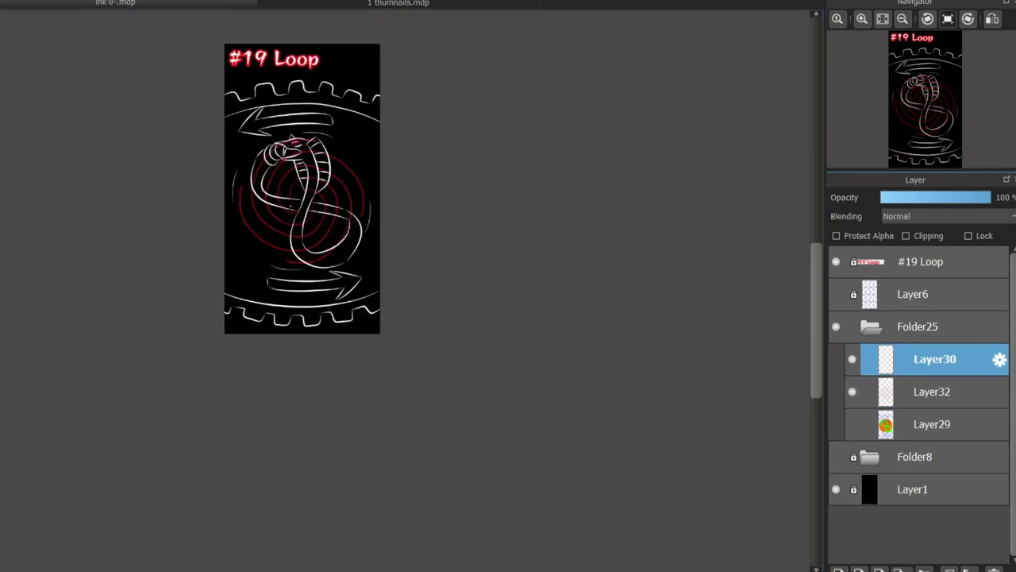
{"action": "scroll", "coordinate": [286, 197], "scroll_direction": "up", "scroll_amount": 3}
{"action": "left_click", "coordinate": [852, 392]}
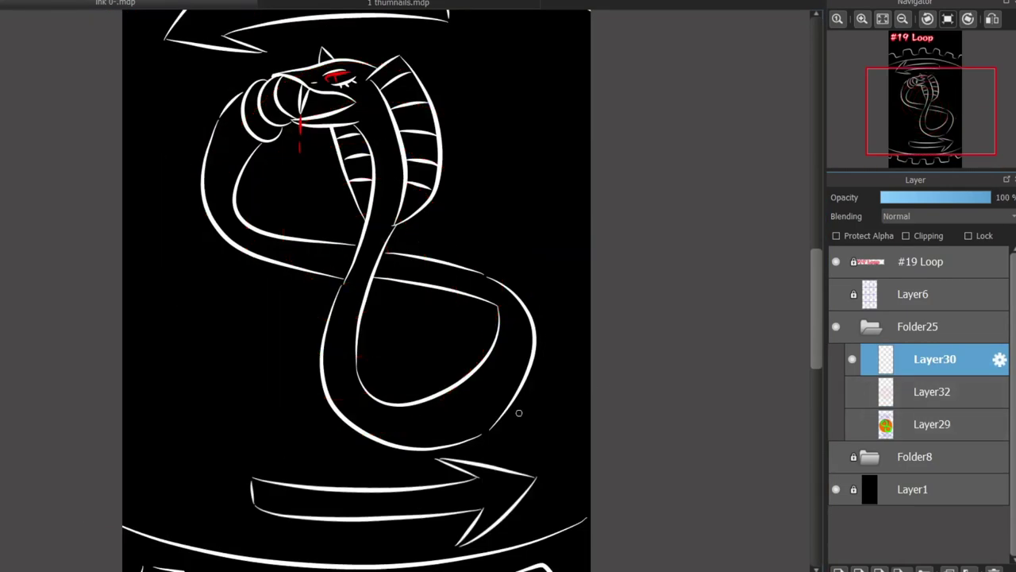
- Close the gap in the outer outline of the snake's lower coil on Layer30
{"action": "scroll", "coordinate": [518, 412], "scroll_direction": "up", "scroll_amount": 1}
{"action": "scroll", "coordinate": [421, 446], "scroll_direction": "up", "scroll_amount": 2}
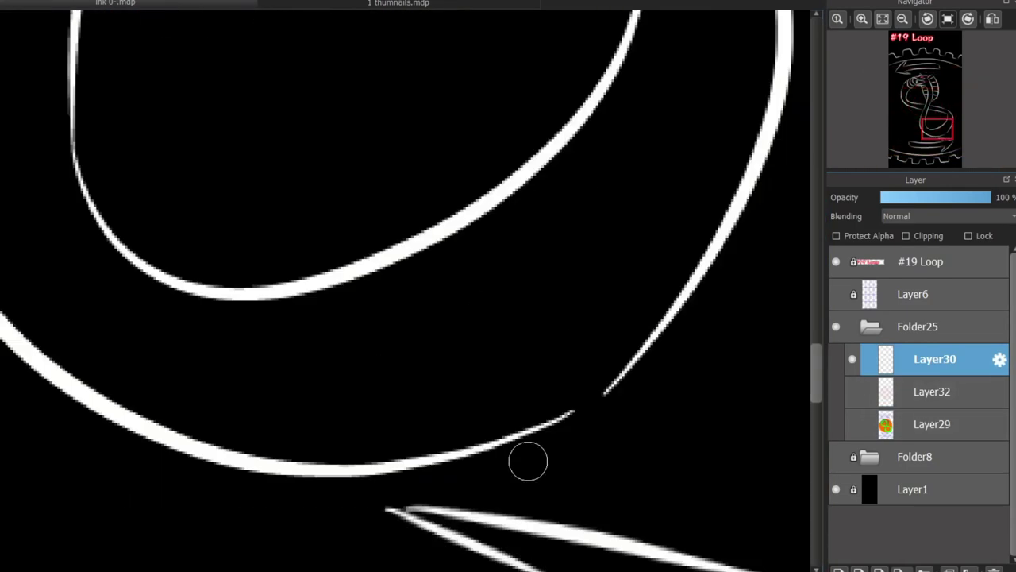
{"action": "key", "text": "ctrl+z"}
{"action": "left_click_drag", "start_coordinate": [548, 422], "coordinate": [616, 388]}
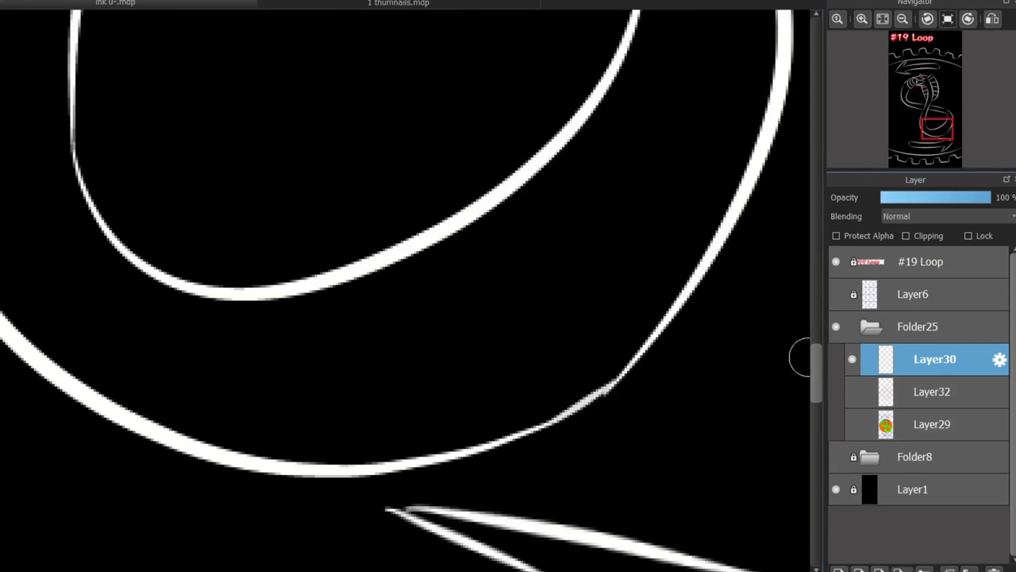
- Select the inside of the snake's body and head on Layer30, adding the fangs, mouth line and eye to the selection
{"action": "scroll", "coordinate": [566, 273], "scroll_direction": "up", "scroll_amount": 3}
{"action": "left_click_drag", "start_coordinate": [938, 110], "coordinate": [919, 82]}
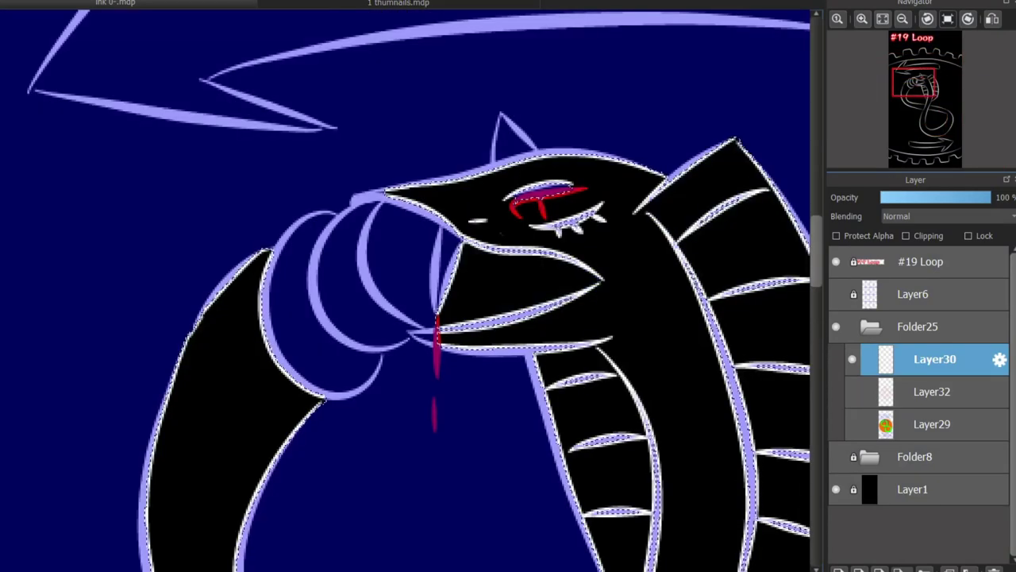
{"action": "scroll", "coordinate": [405, 286], "scroll_direction": "down", "scroll_amount": 2}
{"action": "scroll", "coordinate": [445, 262], "scroll_direction": "up", "scroll_amount": 2}
{"action": "scroll", "coordinate": [445, 262], "scroll_direction": "up", "scroll_amount": 1}
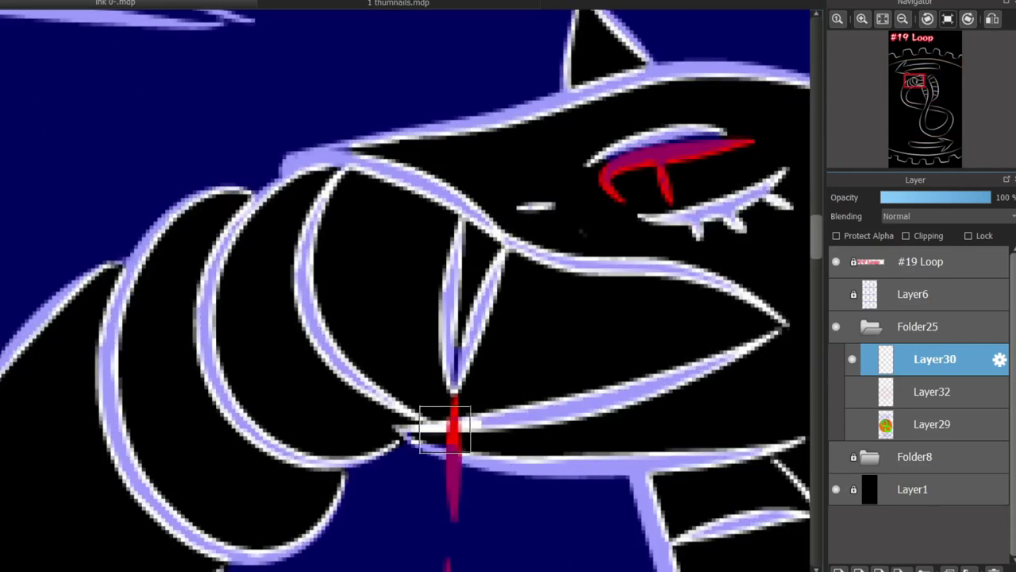
{"action": "left_click_drag", "start_coordinate": [410, 293], "coordinate": [469, 386]}
{"action": "left_click_drag", "start_coordinate": [568, 110], "coordinate": [736, 246]}
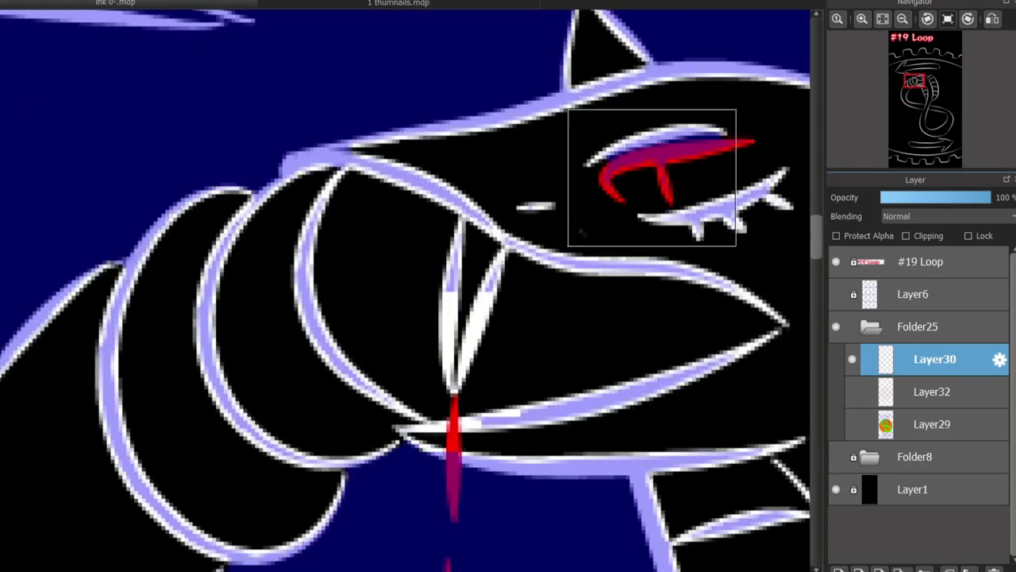
- Show Layer32, make it active, erase the spiral inside the snake selection and deselect
{"action": "scroll", "coordinate": [405, 286], "scroll_direction": "down", "scroll_amount": 4}
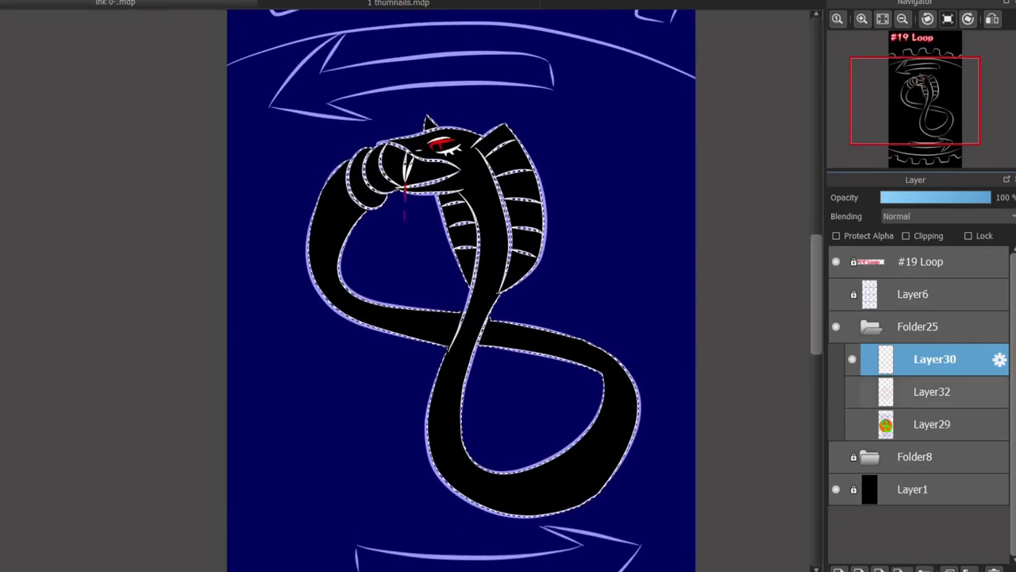
{"action": "left_click", "coordinate": [852, 391]}
{"action": "left_click", "coordinate": [934, 392]}
{"action": "key", "text": "ctrl+d"}
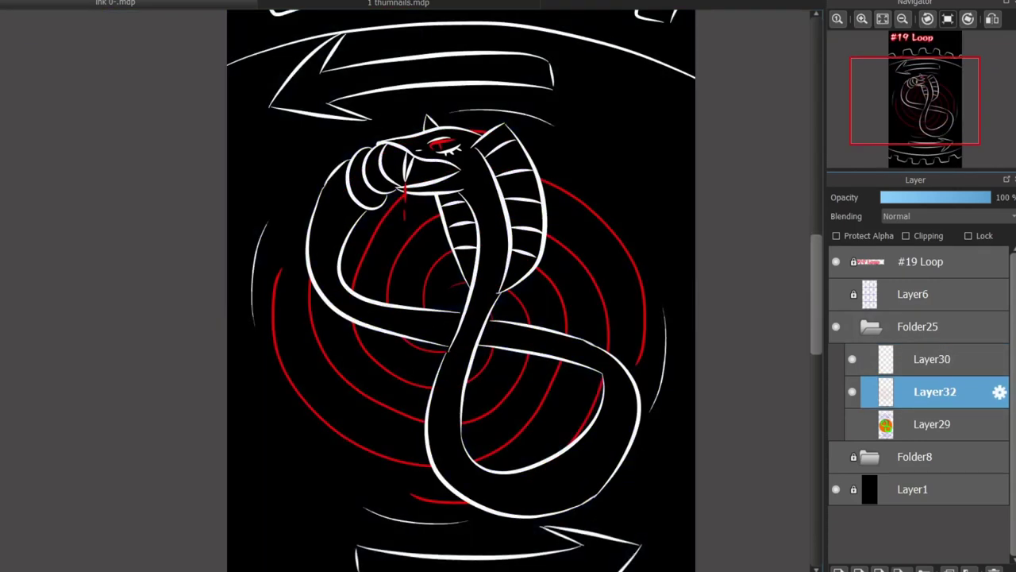
- Review the whole #19 Loop drawing, from the title and gears to the spiral behind the snake
{"action": "scroll", "coordinate": [460, 290], "scroll_direction": "down", "scroll_amount": 3}
{"action": "scroll", "coordinate": [461, 291], "scroll_direction": "up", "scroll_amount": 3}
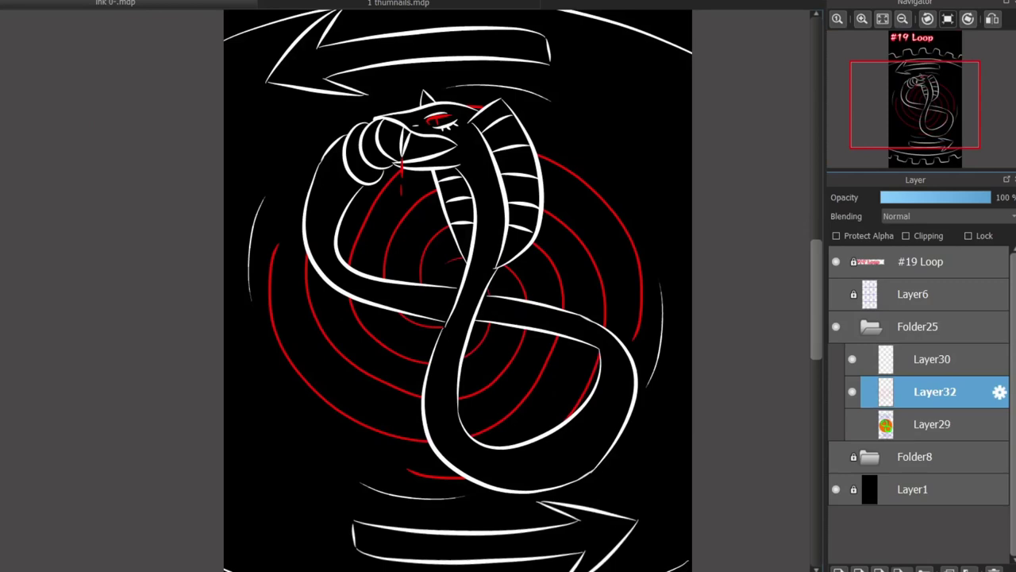
{"action": "scroll", "coordinate": [457, 291], "scroll_direction": "down", "scroll_amount": 2}
{"action": "scroll", "coordinate": [457, 291], "scroll_direction": "up", "scroll_amount": 4}
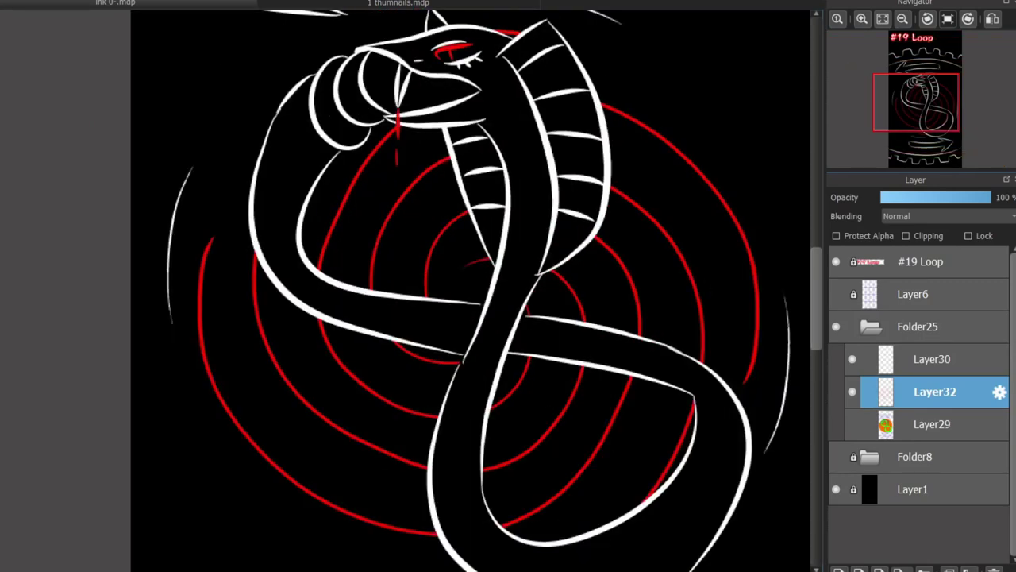
{"action": "scroll", "coordinate": [461, 290], "scroll_direction": "down", "scroll_amount": 1}
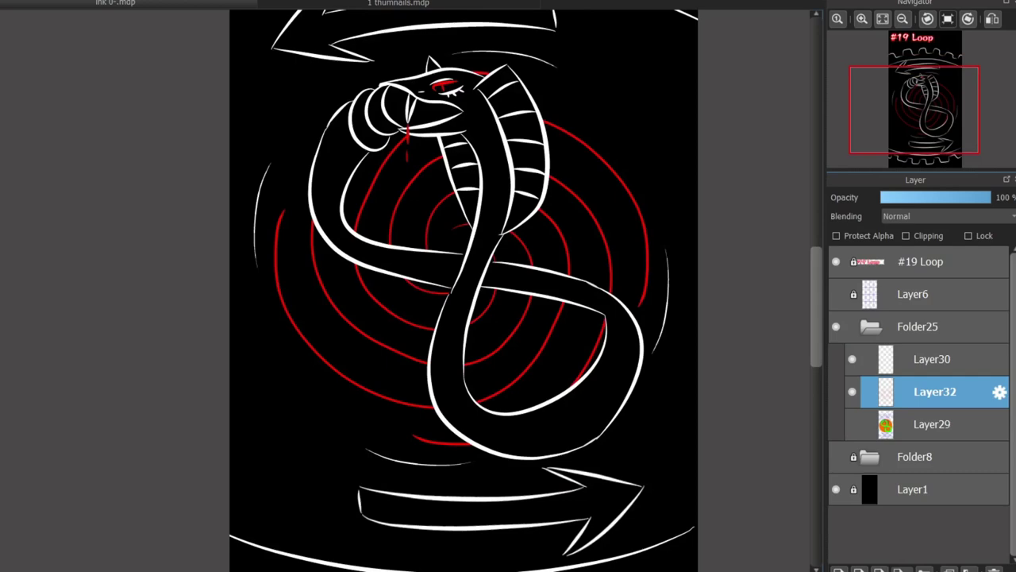
{"action": "scroll", "coordinate": [461, 291], "scroll_direction": "down", "scroll_amount": 1}
{"action": "scroll", "coordinate": [461, 290], "scroll_direction": "up", "scroll_amount": 1}
{"action": "scroll", "coordinate": [461, 290], "scroll_direction": "down", "scroll_amount": 1}
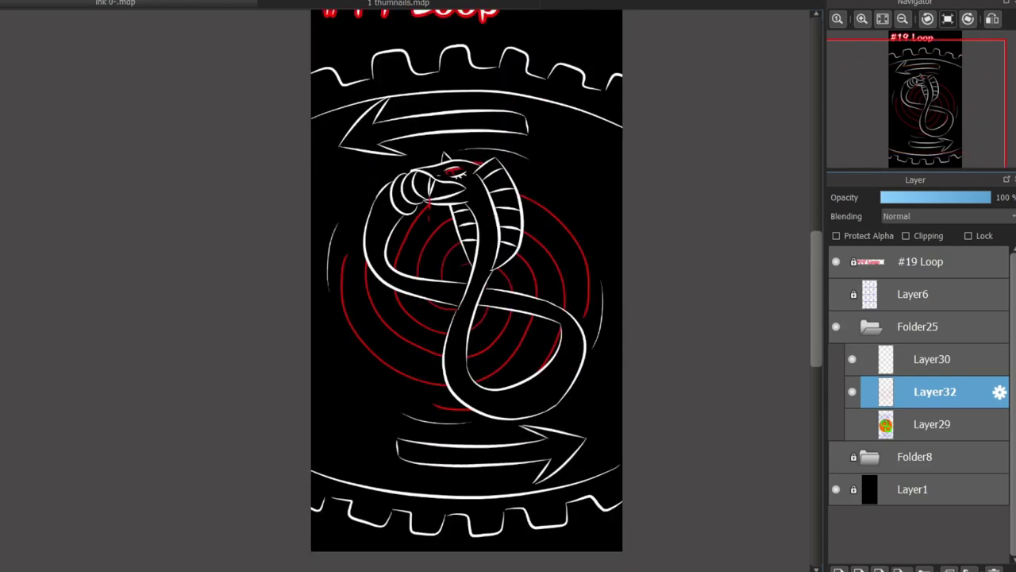
{"action": "scroll", "coordinate": [461, 290], "scroll_direction": "up", "scroll_amount": 1}
{"action": "scroll", "coordinate": [460, 290], "scroll_direction": "down", "scroll_amount": 1}
{"action": "scroll", "coordinate": [461, 290], "scroll_direction": "up", "scroll_amount": 2}
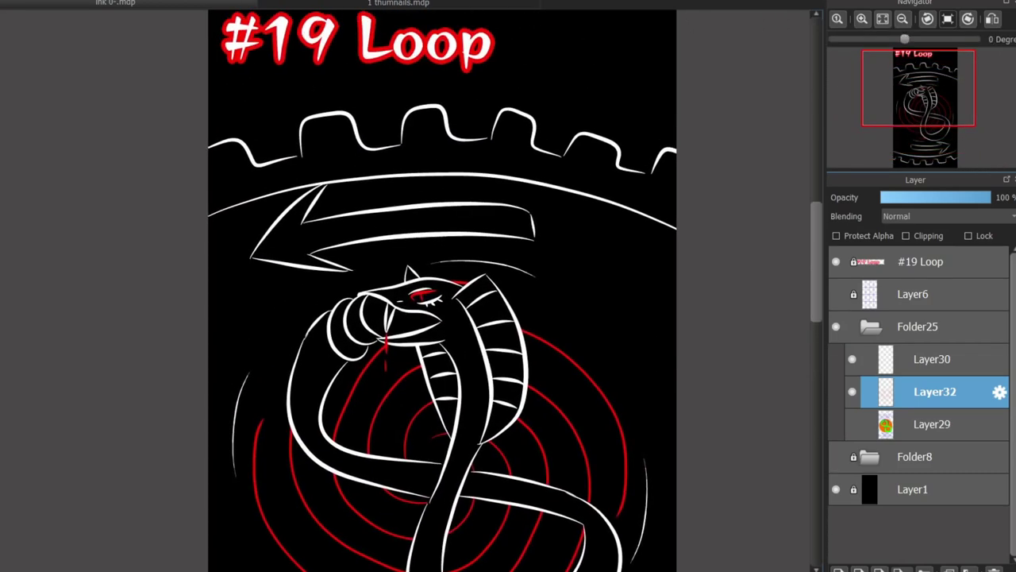
{"action": "scroll", "coordinate": [460, 291], "scroll_direction": "up", "scroll_amount": 1}
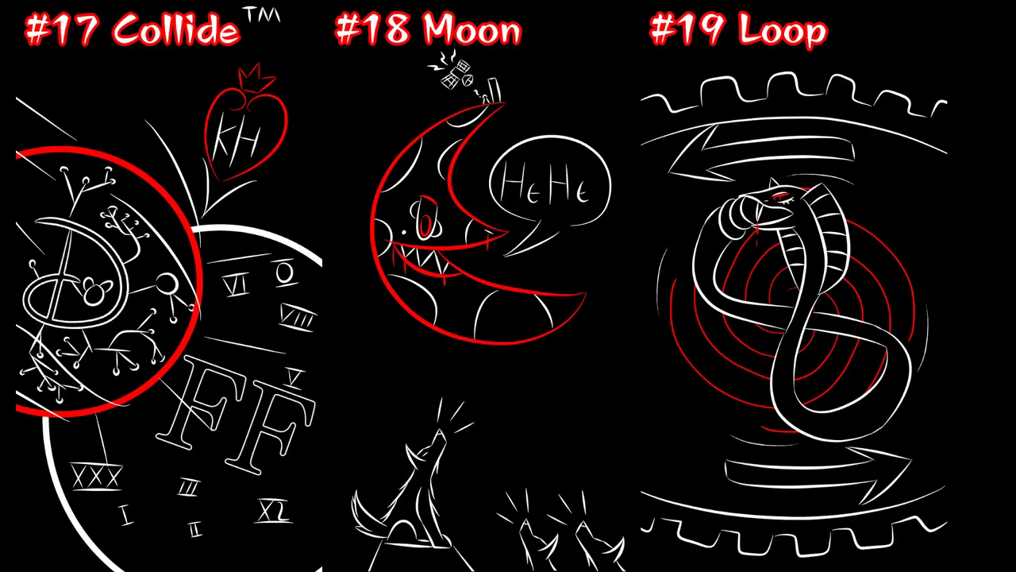